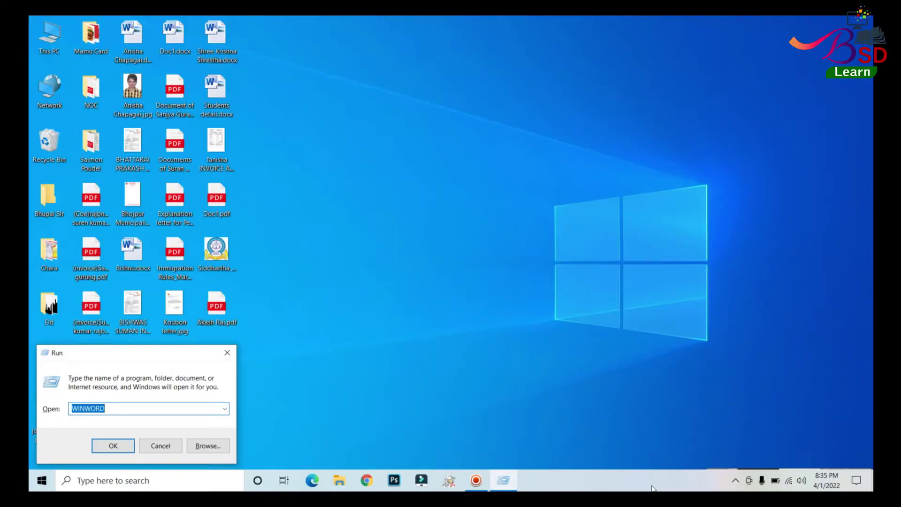
Launch Microsoft Word from the Run dialog so a blank Document1 opens
key("Return")
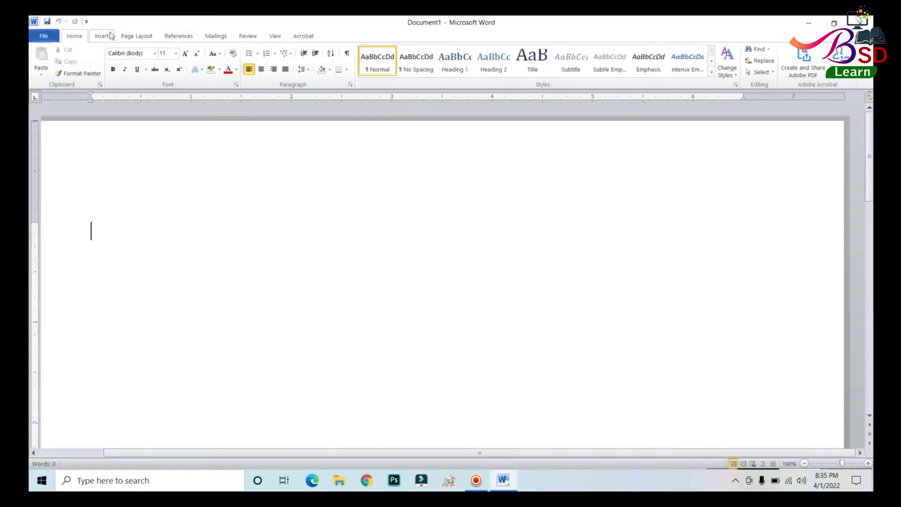
Apply the Narrow margin preset to the page
left_click(125, 38)
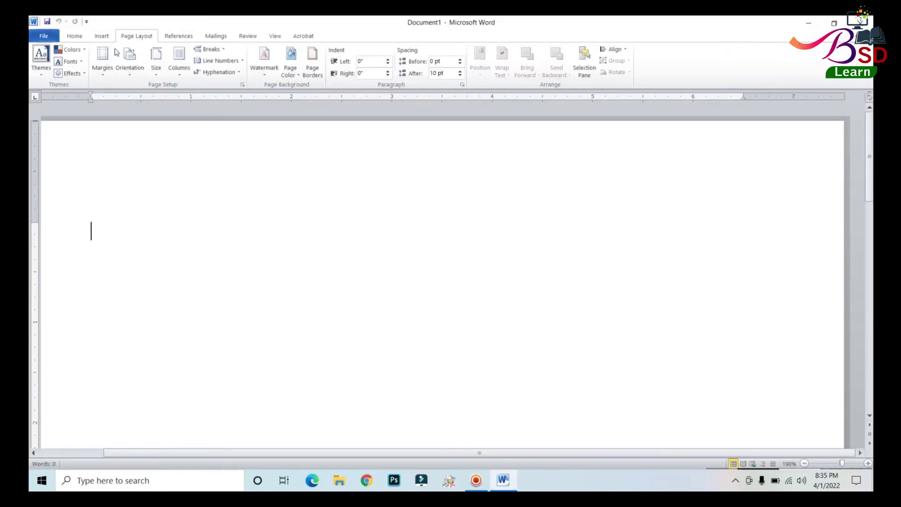
left_click(157, 71)
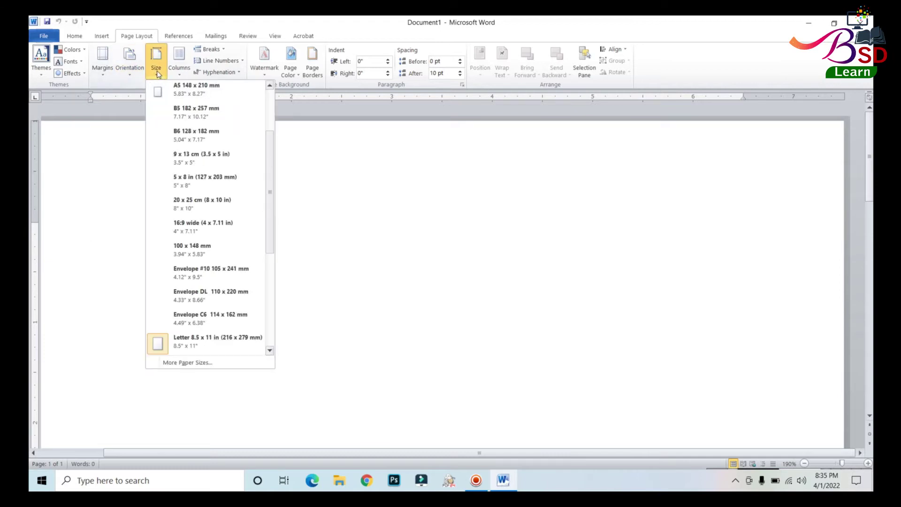
left_click(104, 71)
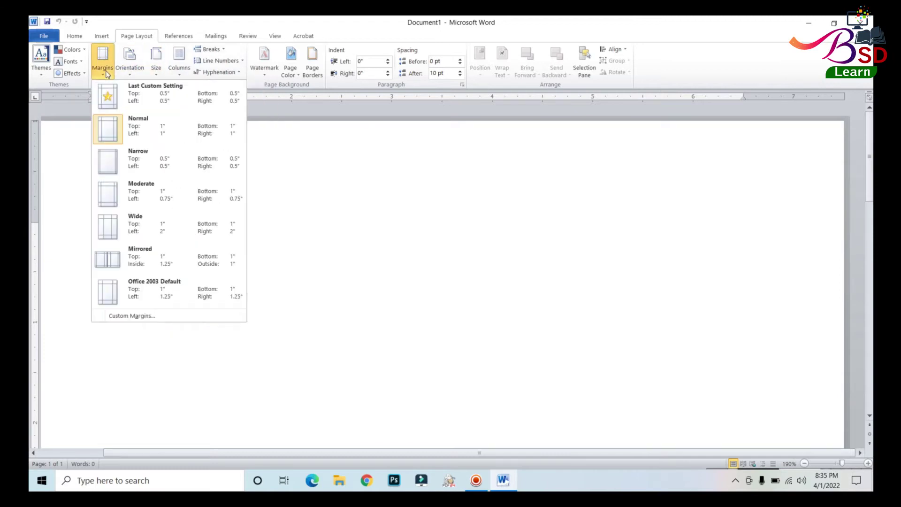
left_click(137, 167)
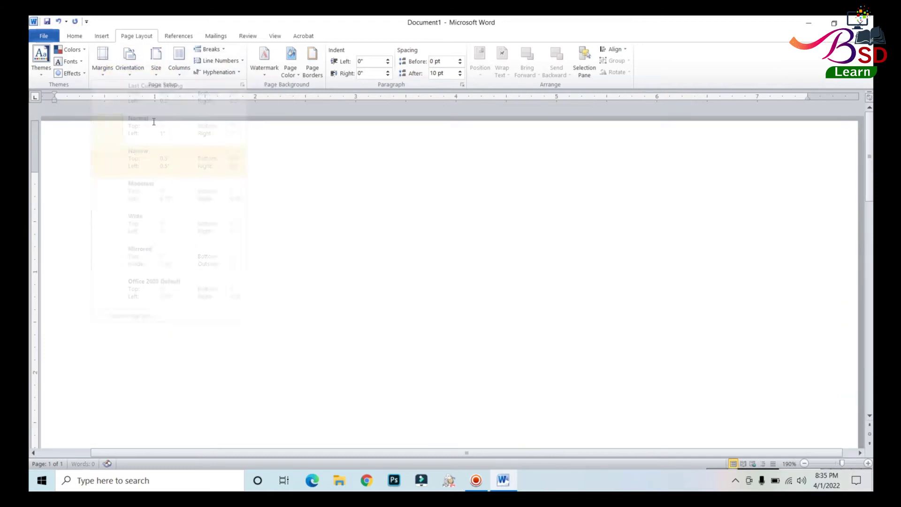
Set a custom paper size of 4 x 4 inches
left_click(156, 65)
left_click(207, 363)
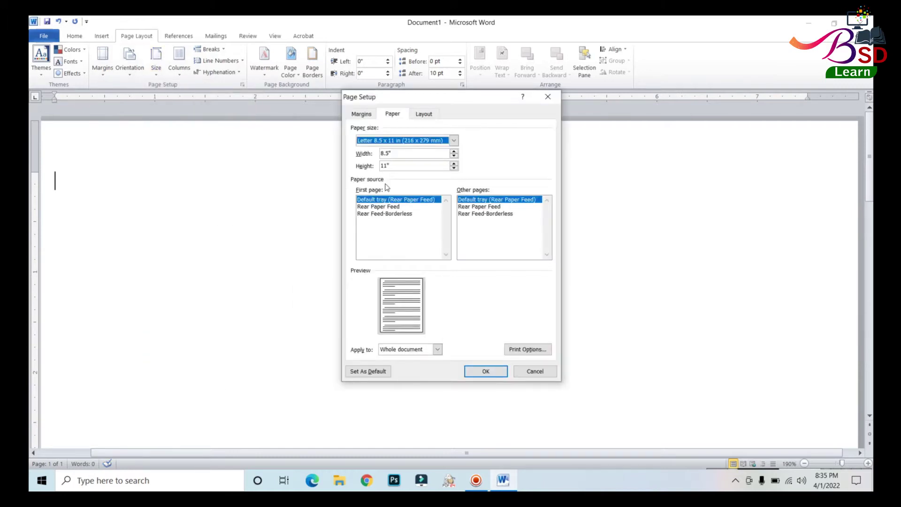
left_click_drag(401, 150, 379, 156)
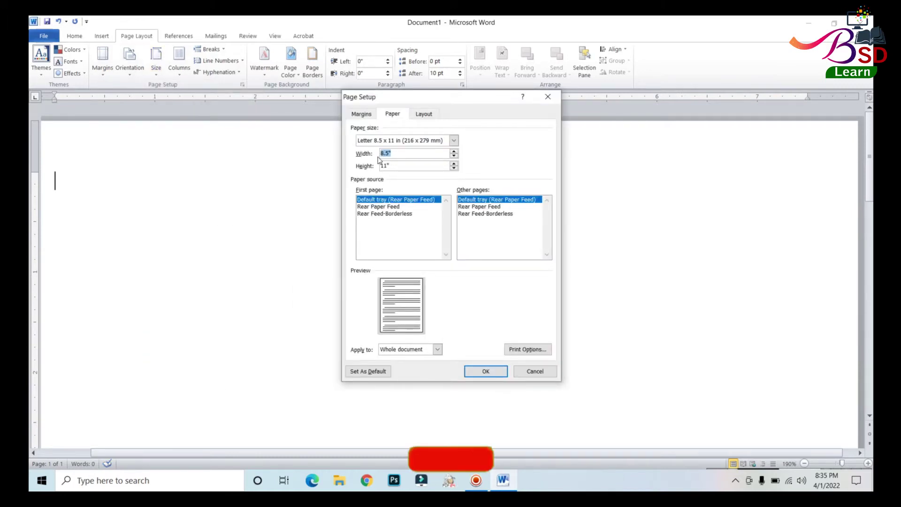
type("4")
key("Tab")
type("4")
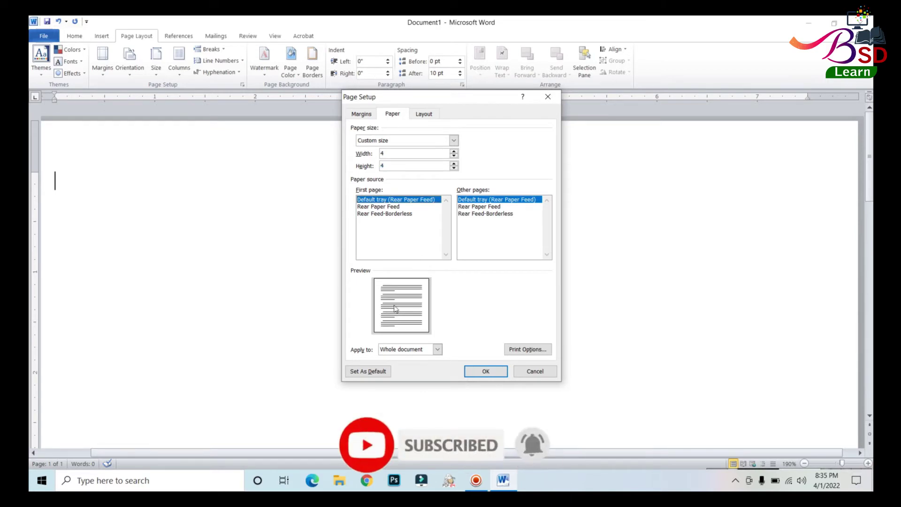
left_click(486, 371)
Draw a rectangle from the page's top-left corner to near its bottom-right, spanning the full width
scroll(467, 330, "down", 1)
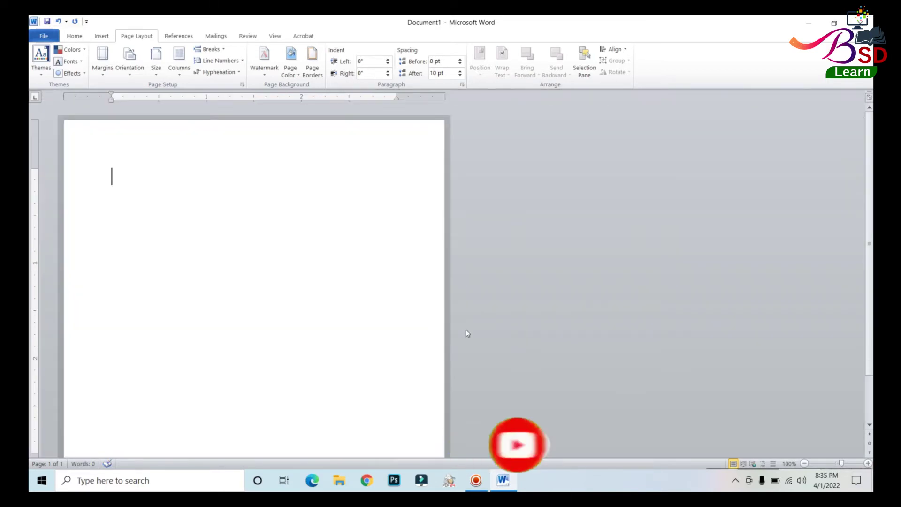
scroll(466, 332, "up", 1)
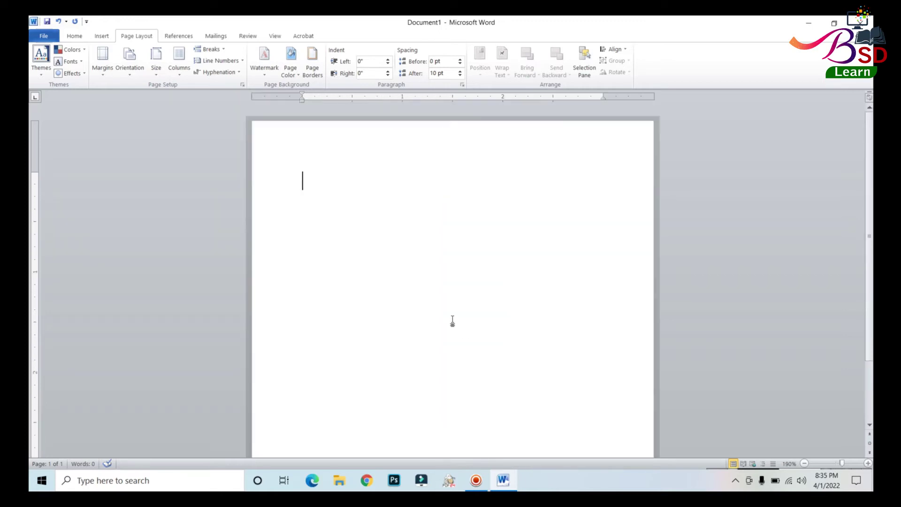
left_click(101, 36)
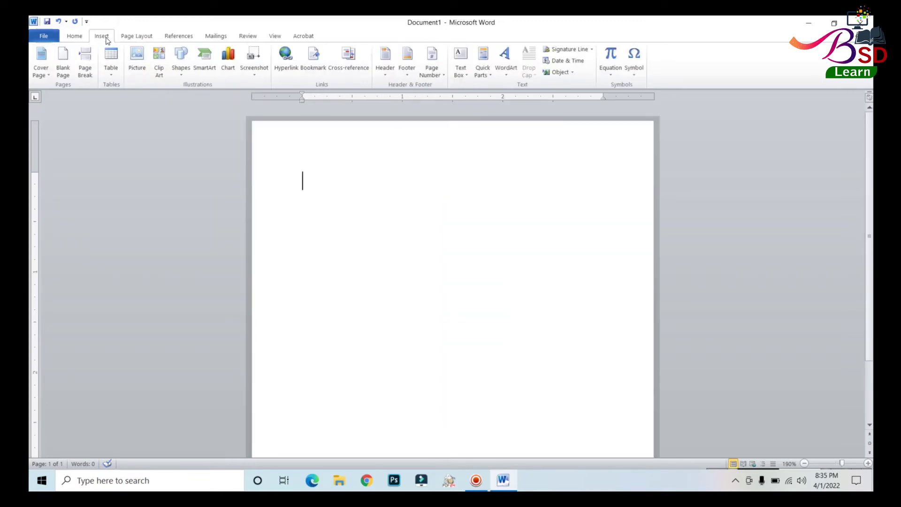
left_click(181, 61)
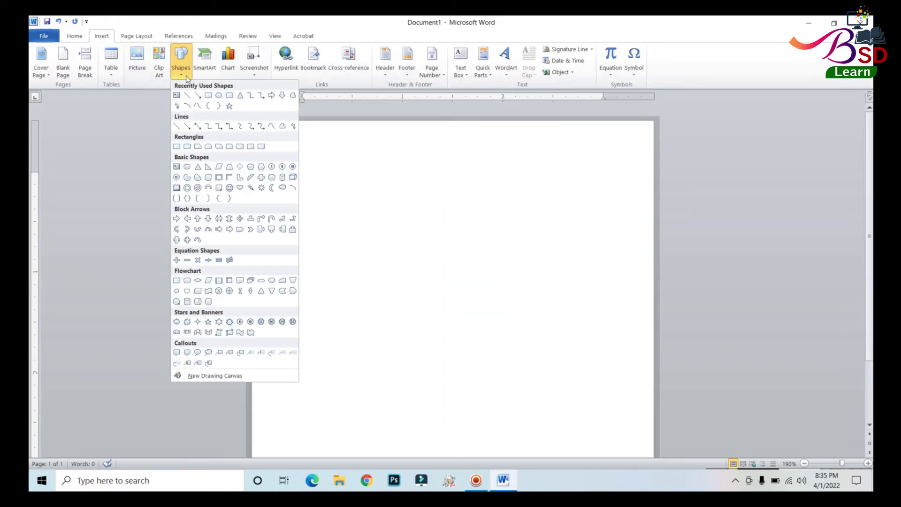
left_click(177, 147)
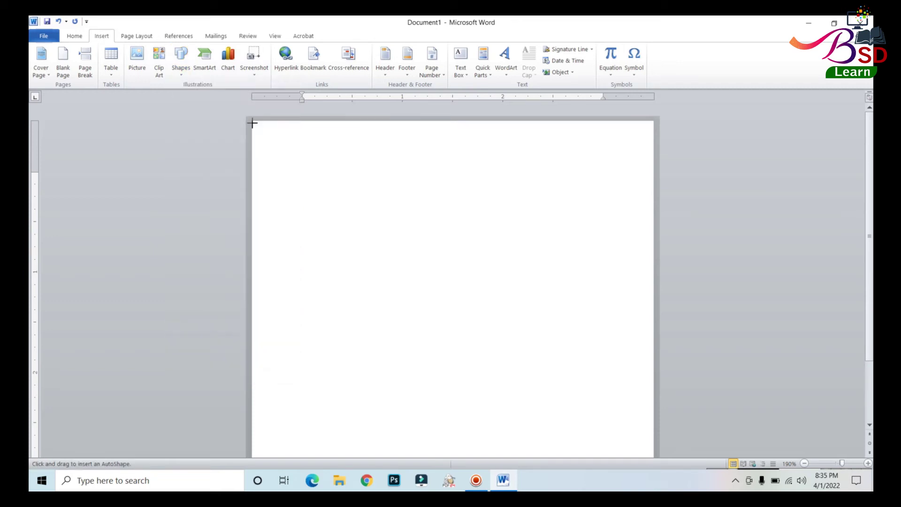
left_click_drag(255, 123, 655, 409)
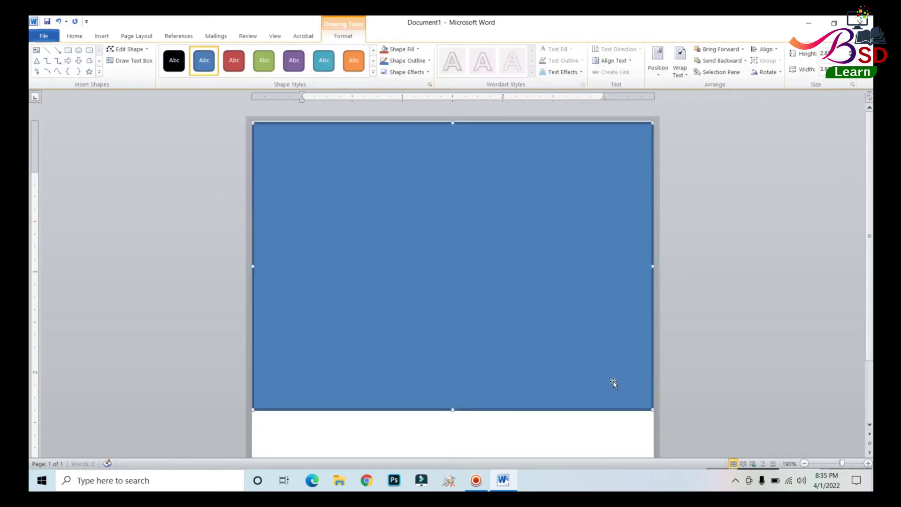
Nudge the rectangle up slightly and enter Edit Points mode on it
key("Up")
key("Up")
key("Up")
key("Up")
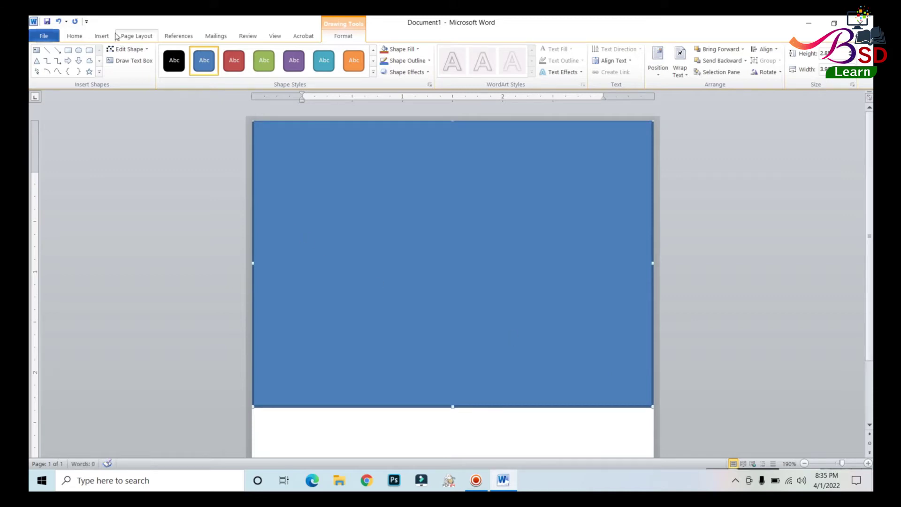
left_click(126, 49)
left_click(126, 74)
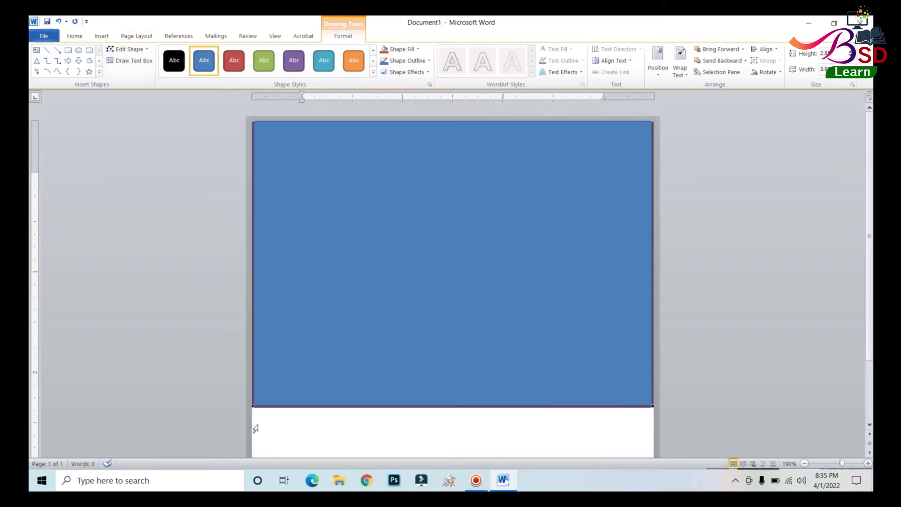
left_click(253, 406)
Add two new anchor points along the rectangle's bottom edge
right_click(390, 406)
left_click(427, 323)
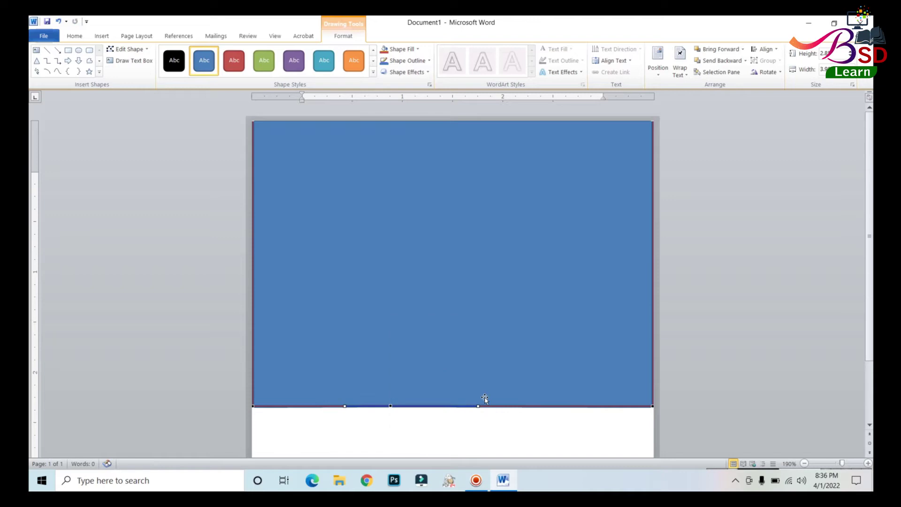
right_click(568, 406)
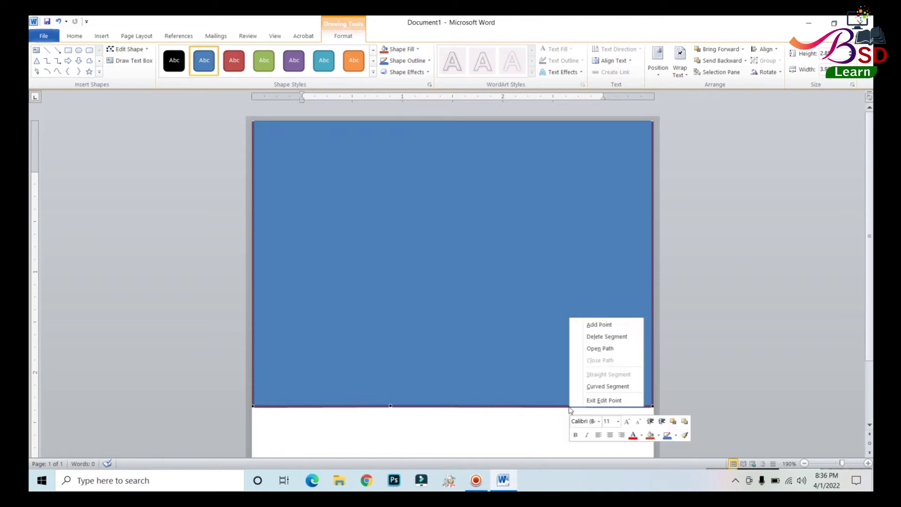
left_click(599, 325)
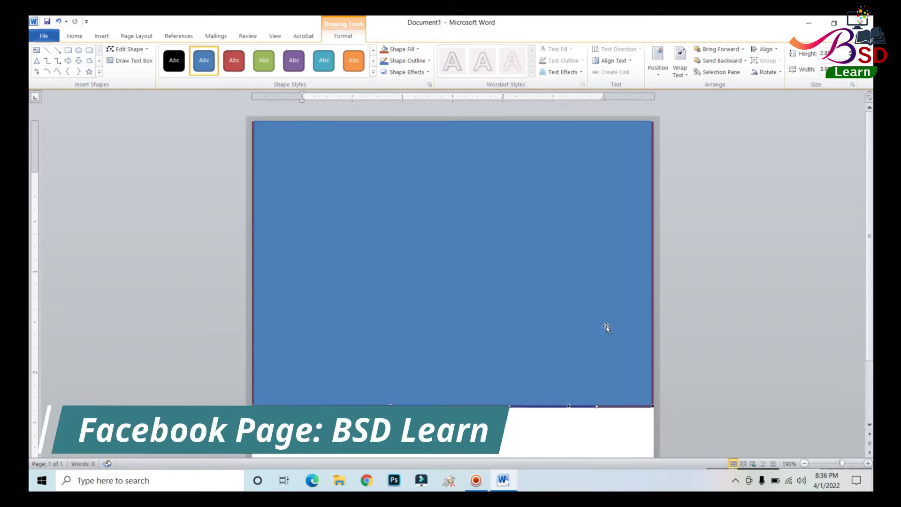
left_click(253, 406)
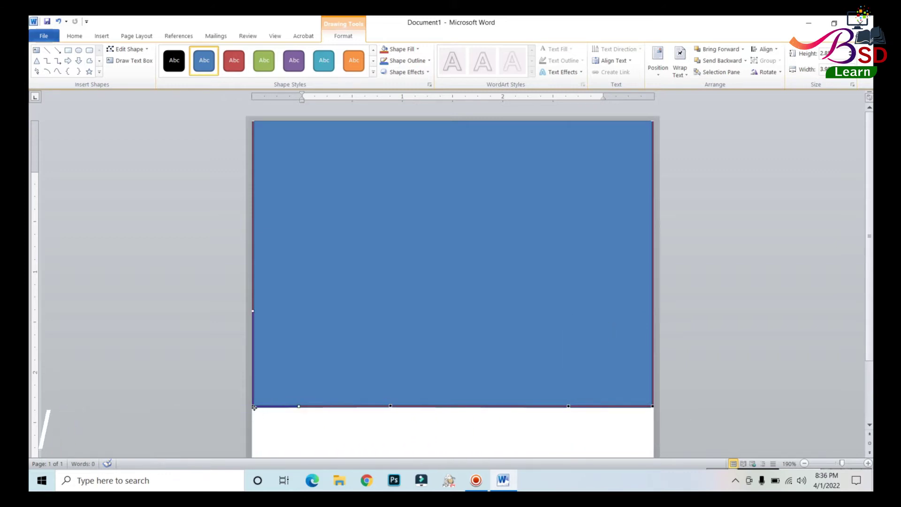
Curve the bottom edge into a wave by dragging the corner points and Bezier handles
mouse_move(253, 406)
left_mouse_down()
mouse_move(253, 393)
mouse_move(310, 336)
left_mouse_up()
left_click(391, 405)
left_click_drag(345, 402, 338, 424)
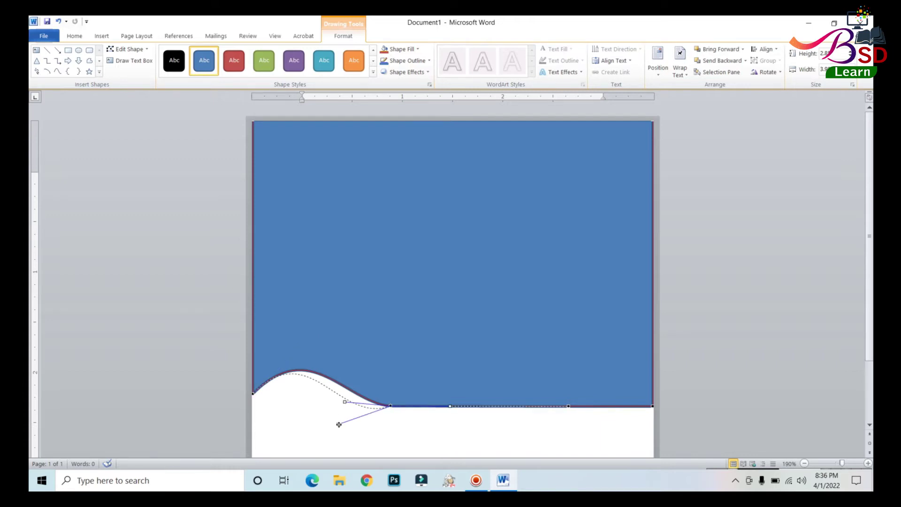
mouse_move(449, 407)
left_mouse_down()
mouse_move(451, 341)
mouse_move(470, 350)
left_mouse_up()
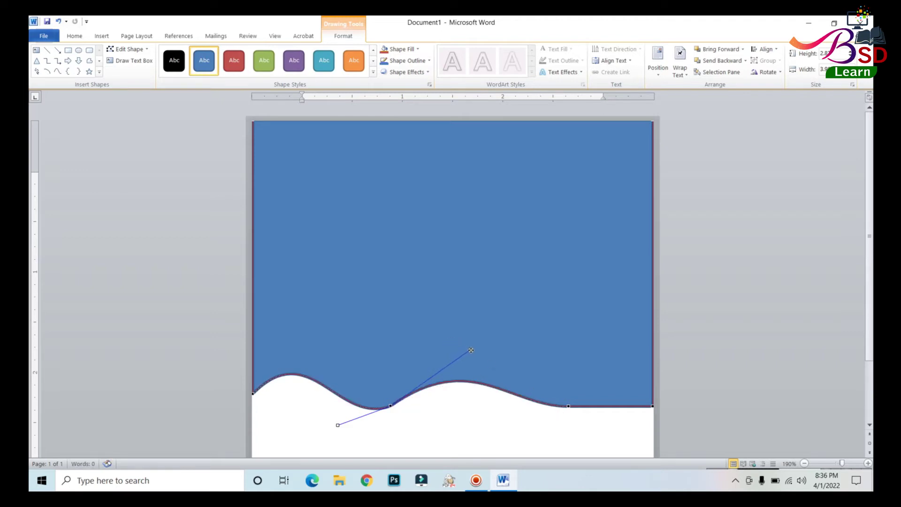
left_click(568, 406)
left_click_drag(509, 406, 497, 438)
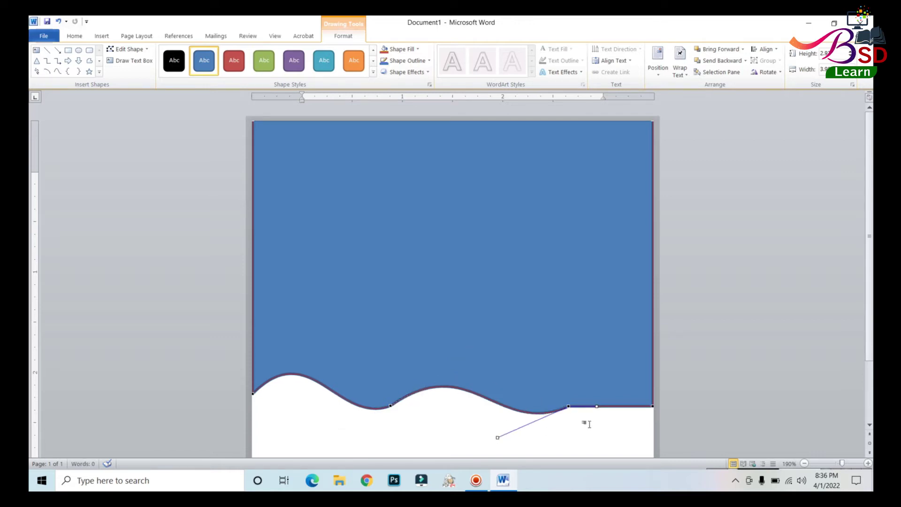
left_click_drag(595, 406, 607, 353)
left_click_drag(607, 353, 603, 344)
left_click_drag(652, 404, 652, 371)
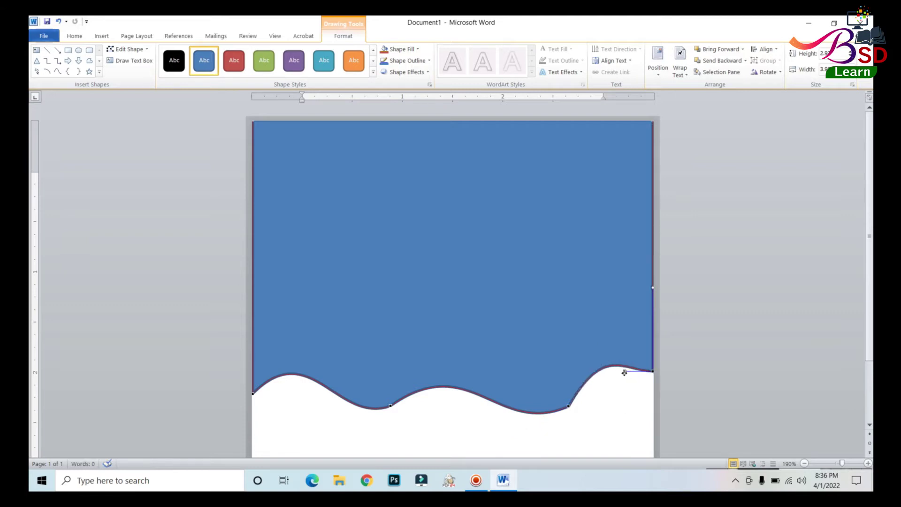
left_click_drag(624, 372, 629, 424)
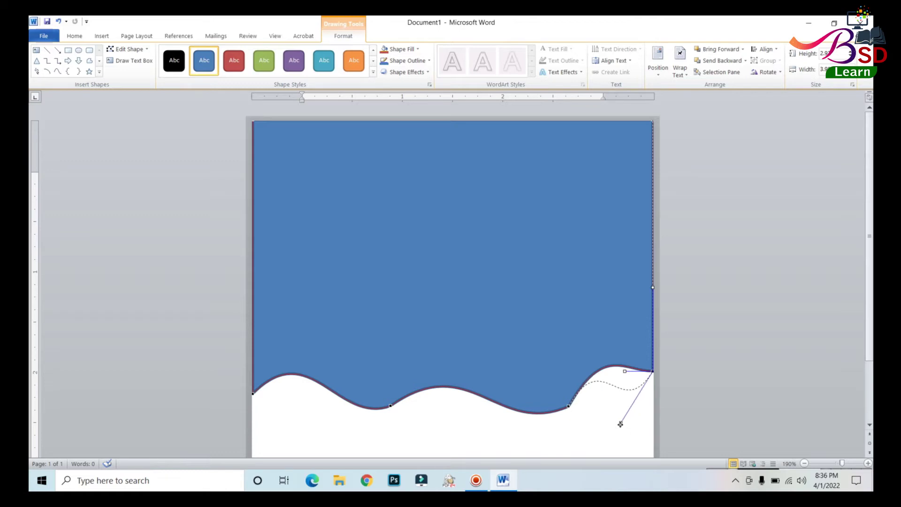
left_click_drag(629, 425, 625, 419)
Refine the middle and right wave curves, then exit point editing
left_click(568, 407)
left_click_drag(602, 344, 616, 353)
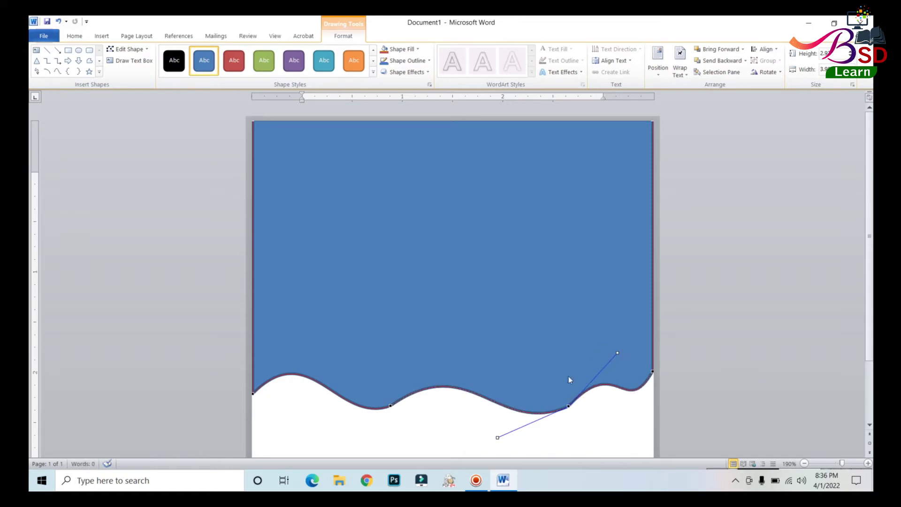
left_click(390, 405)
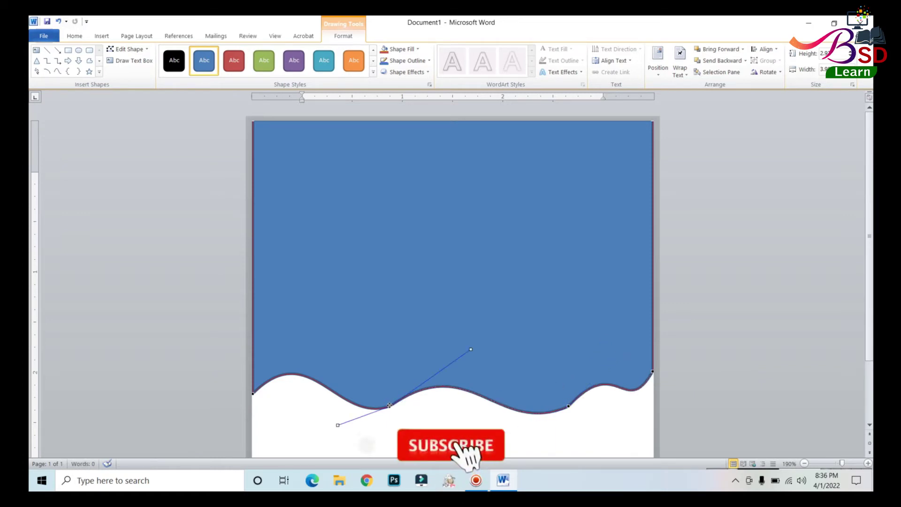
left_click_drag(471, 349, 508, 323)
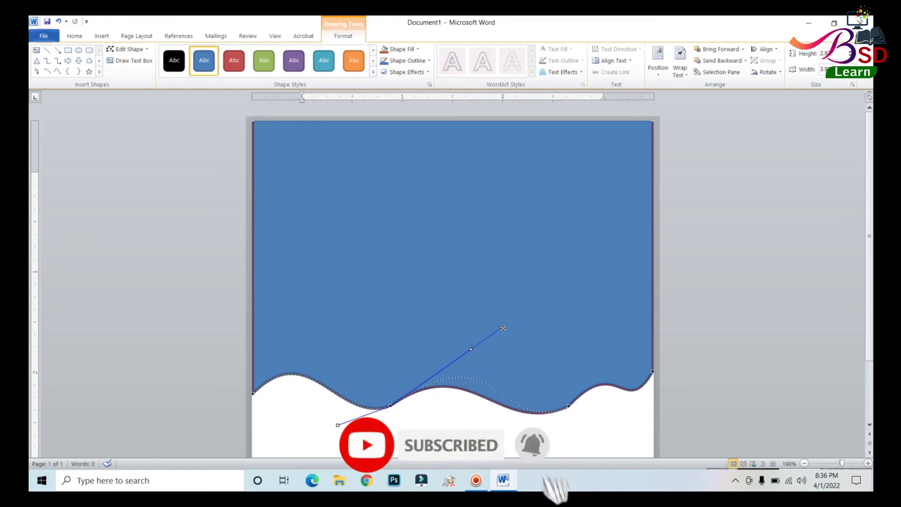
left_click(568, 406)
left_click_drag(512, 431, 487, 450)
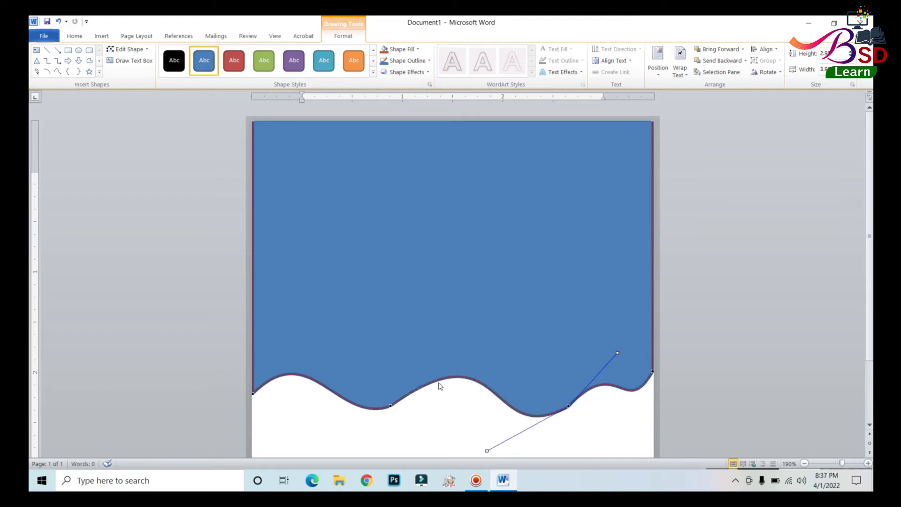
left_click(460, 287)
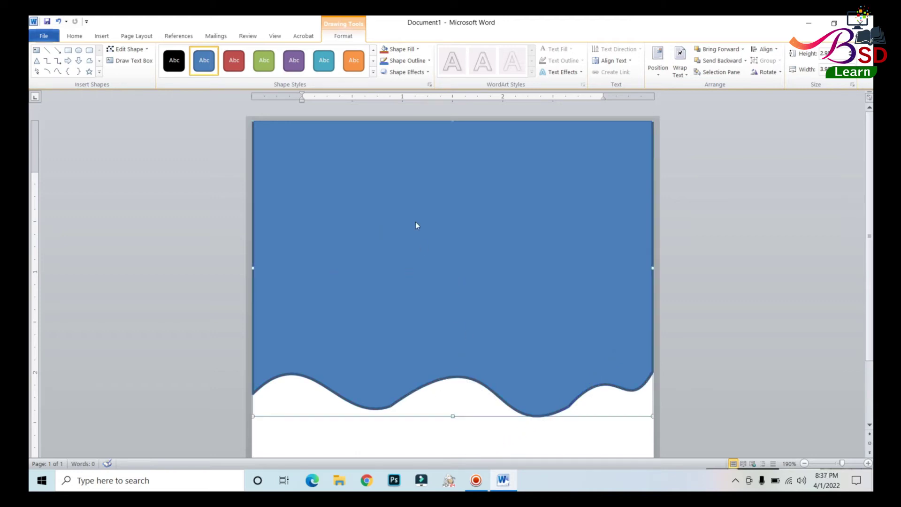
Remove the wave's outline, enlarge it evenly past the page edges, and nudge it up
left_click(407, 64)
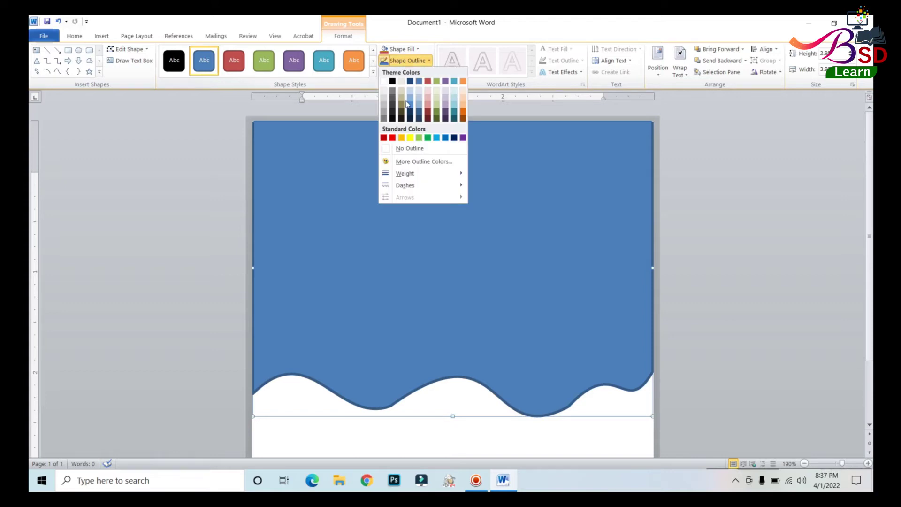
left_click(409, 148)
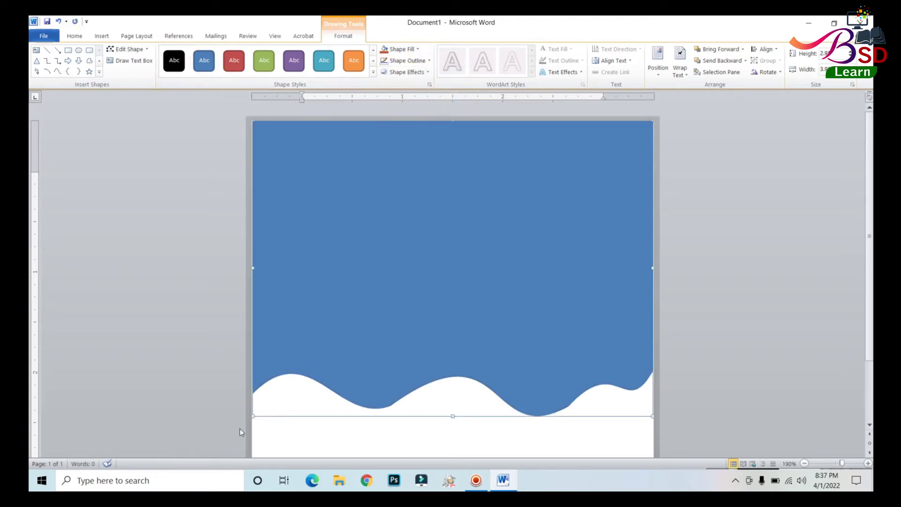
left_click_drag(251, 418, 244, 424)
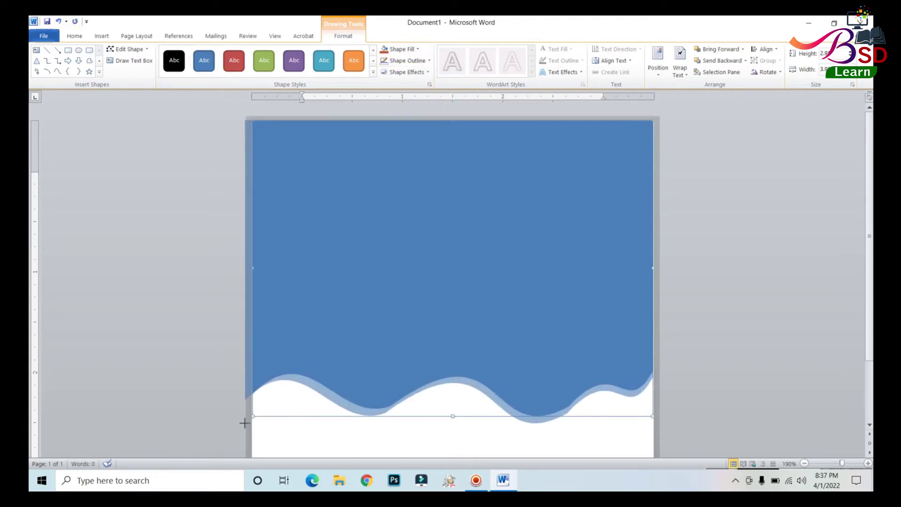
key("ctrl")
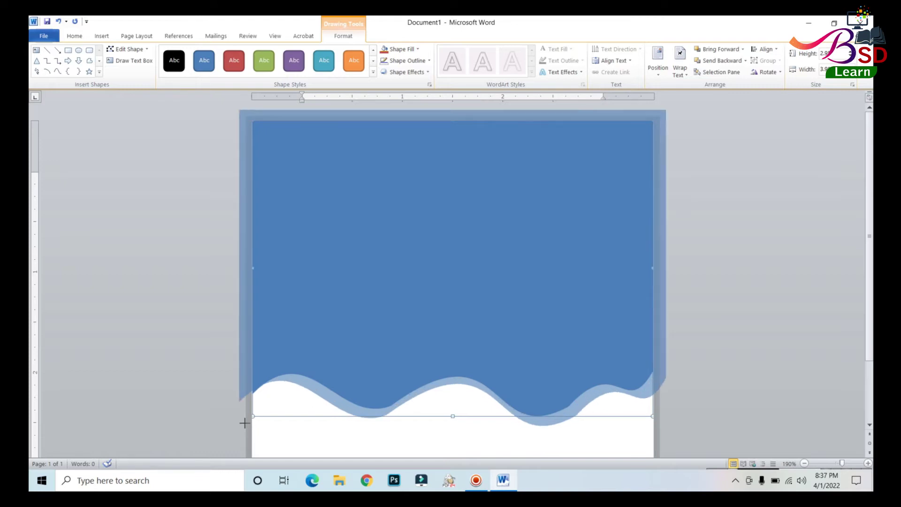
left_click_drag(244, 423, 245, 423)
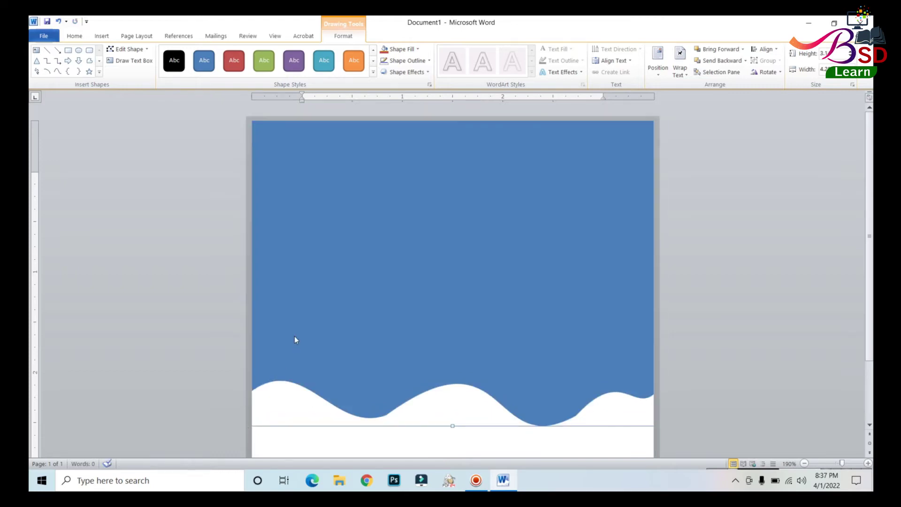
key("Up")
key("Up")
key("Up")
key("Up")
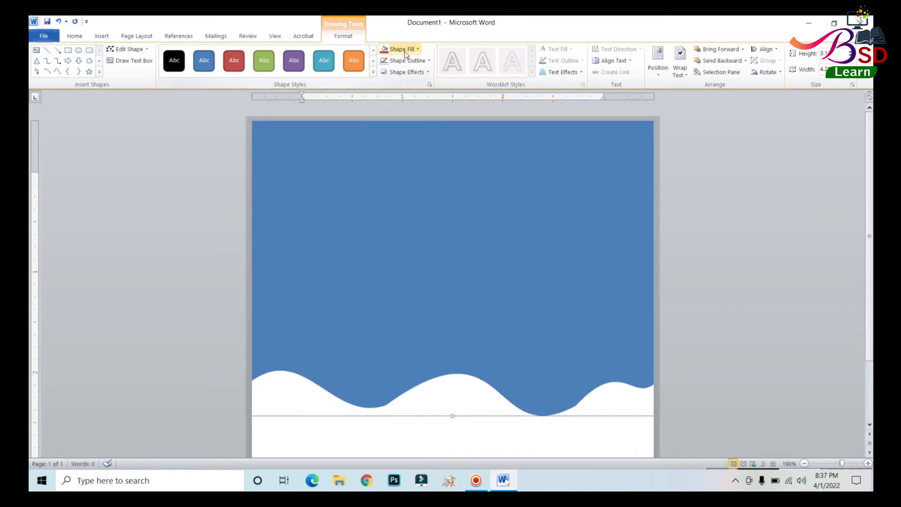
Give the wave a gradient fill with two red stops, removing the middle stop
left_click(404, 50)
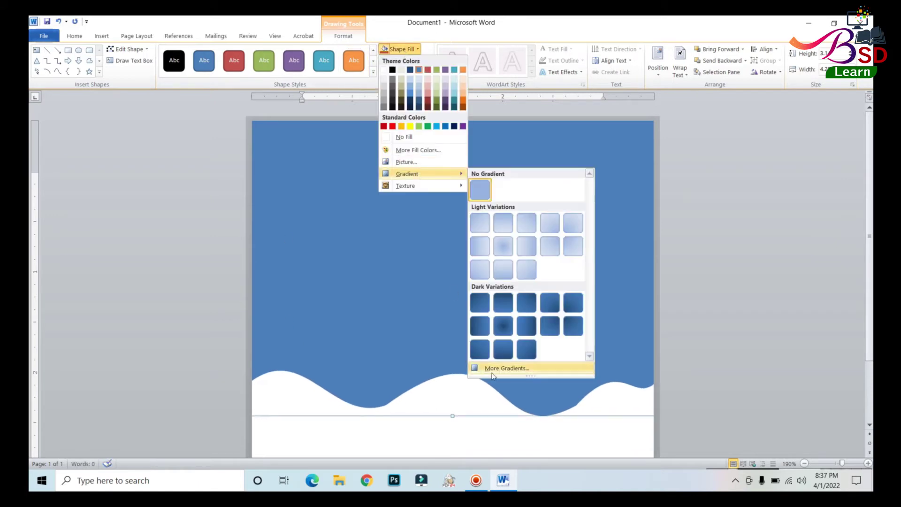
left_click(496, 368)
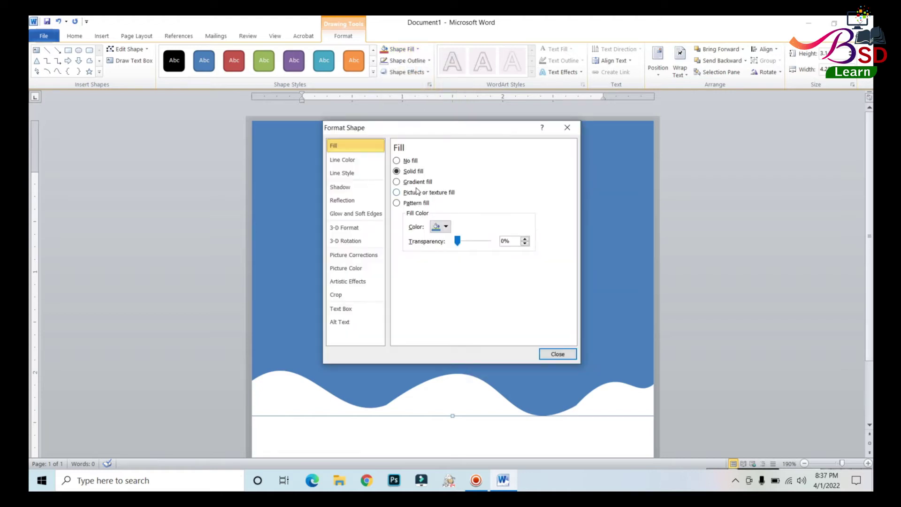
left_click(396, 182)
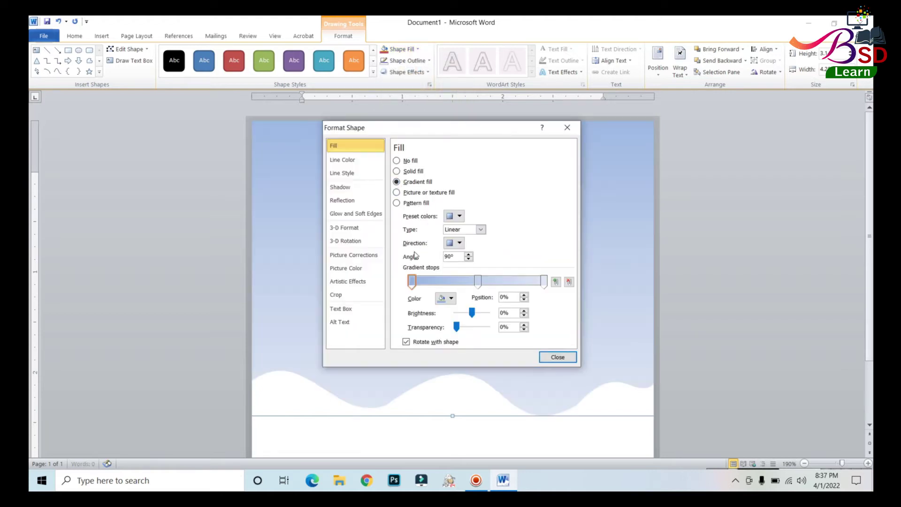
left_click(451, 299)
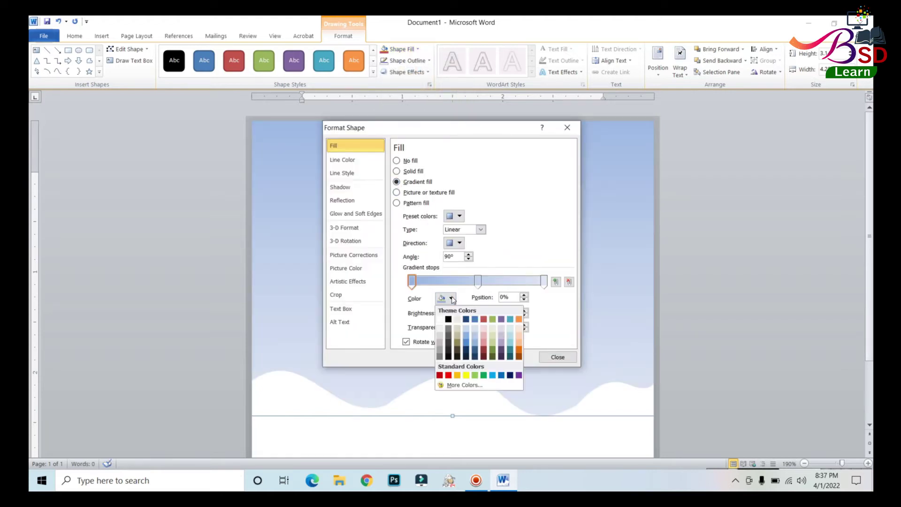
left_click(448, 376)
left_click_drag(479, 281, 477, 370)
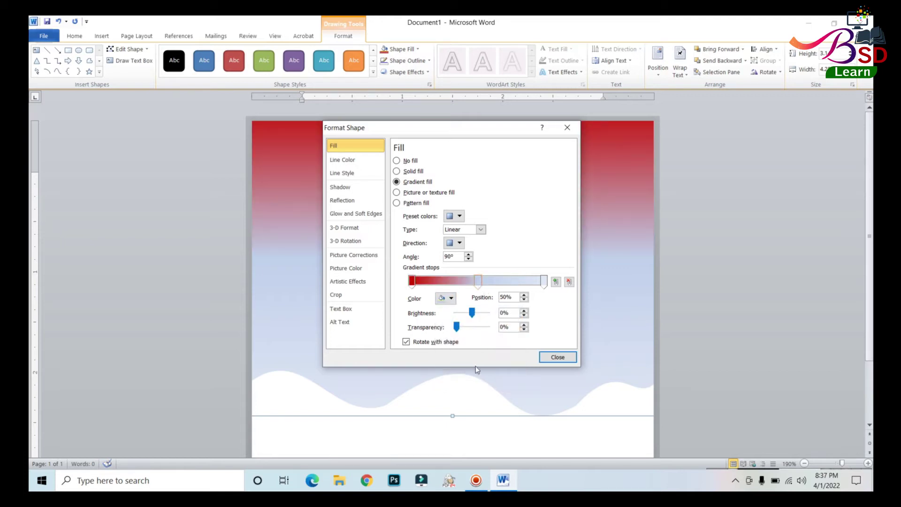
left_click(543, 280)
left_click(452, 298)
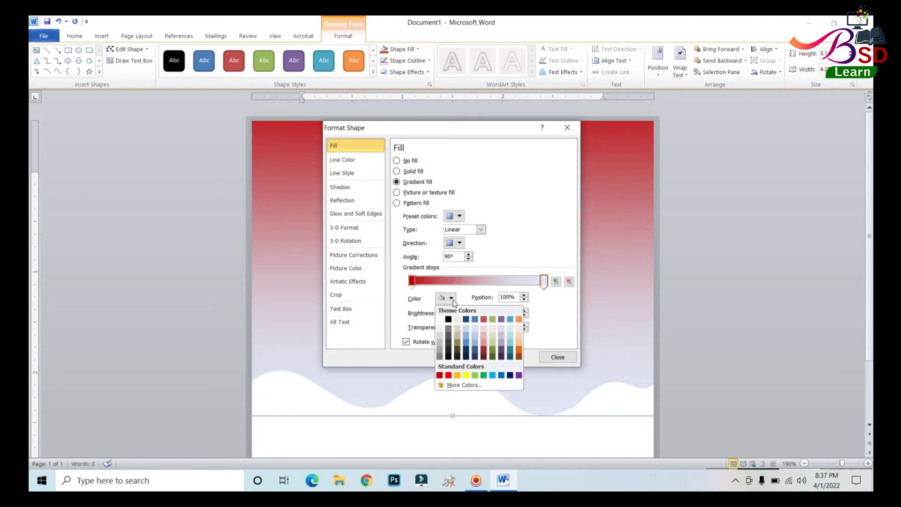
left_click(448, 375)
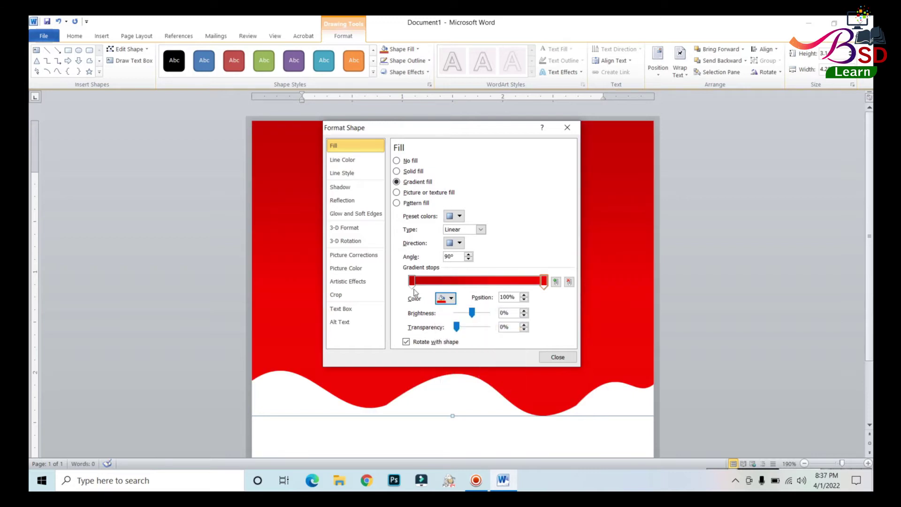
Darken the top red stop to -40% brightness, lighten the bottom stop, and lengthen the dark band
left_click_drag(416, 283, 420, 284)
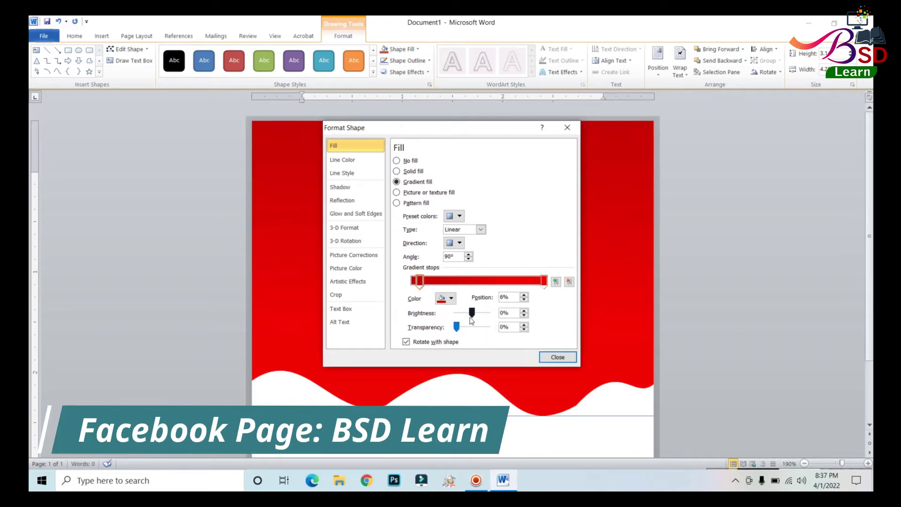
left_click_drag(472, 313, 468, 312)
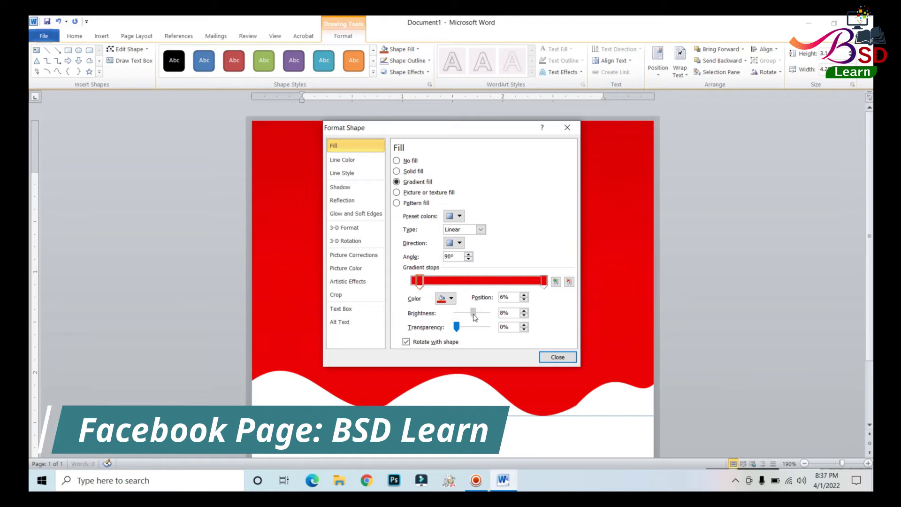
left_click_drag(469, 315, 466, 315)
left_click(544, 281)
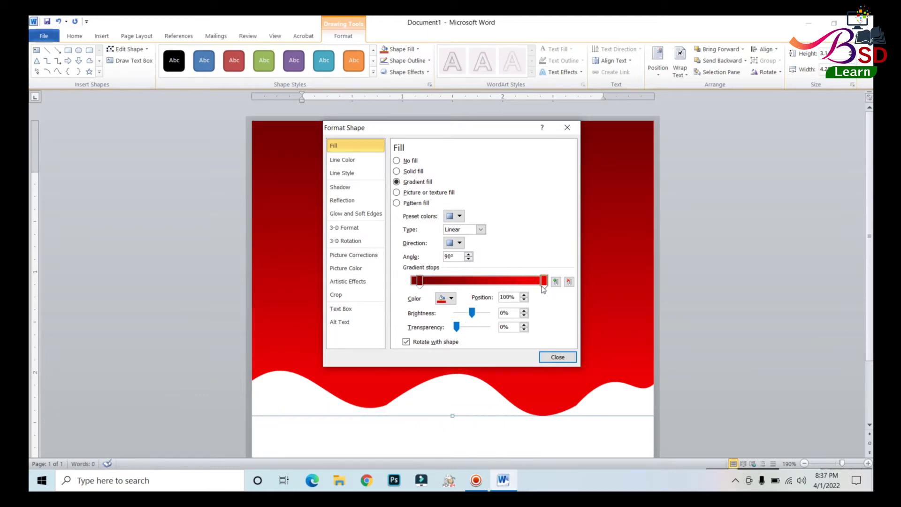
left_click_drag(479, 315, 482, 315)
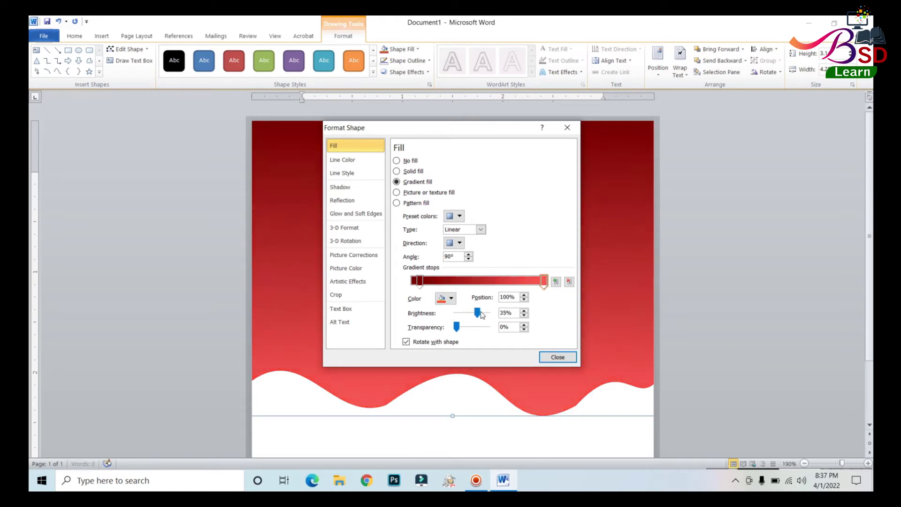
left_click_drag(419, 281, 451, 284)
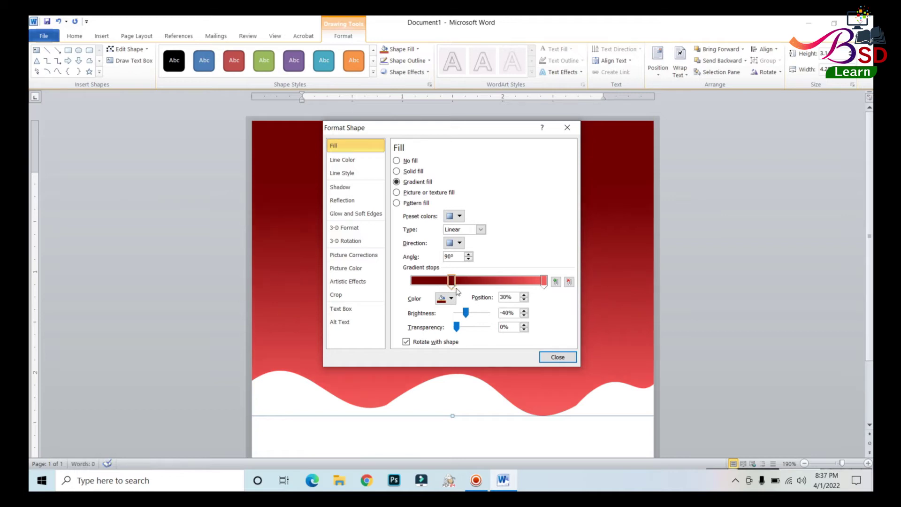
left_click(562, 359)
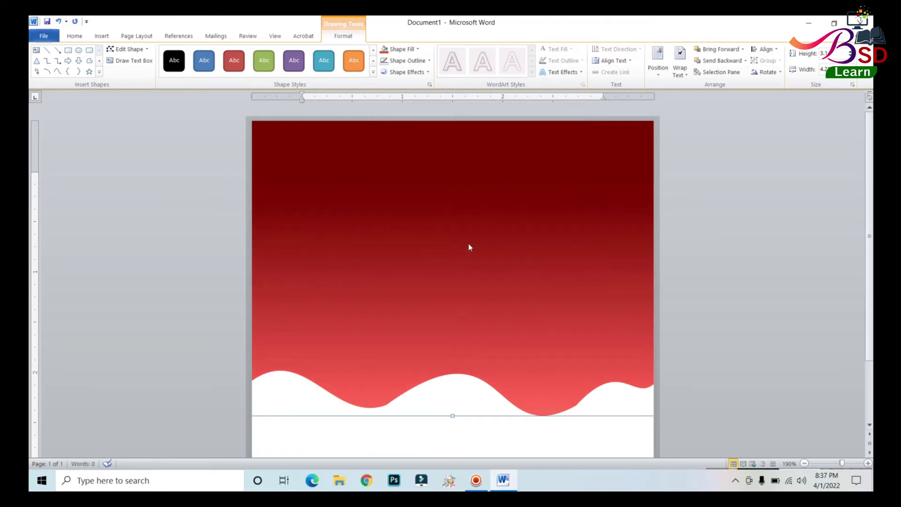
Duplicate the red wave shape by copying and pasting it
right_click(452, 230)
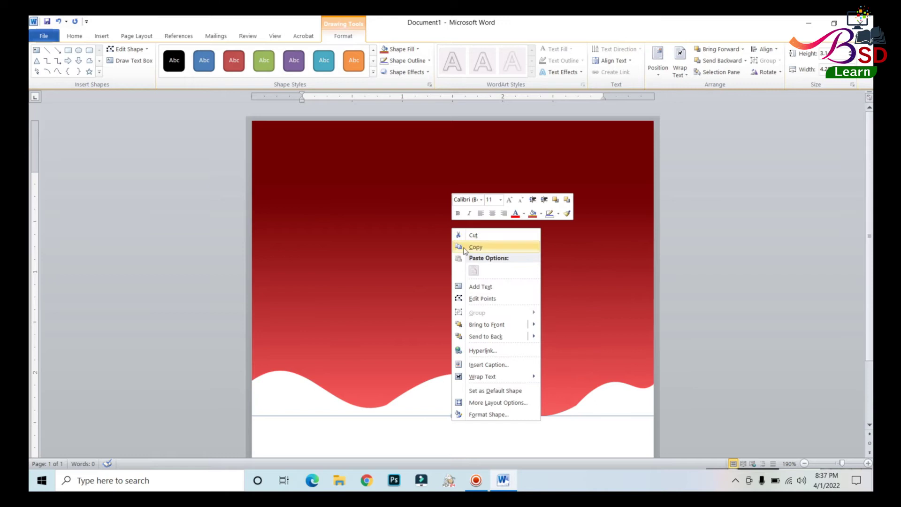
left_click(463, 248)
left_click(74, 36)
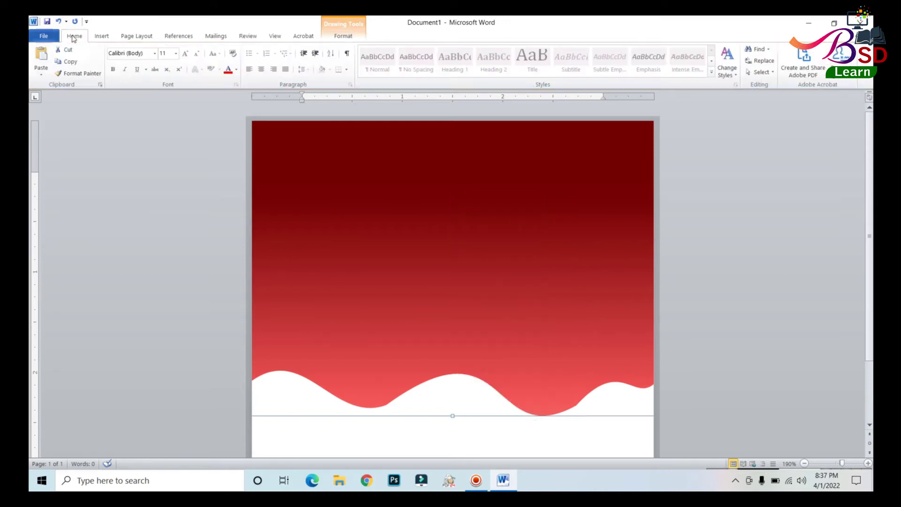
left_click(41, 56)
Give the copied wave a 1 pt white outline and no fill
left_click(348, 40)
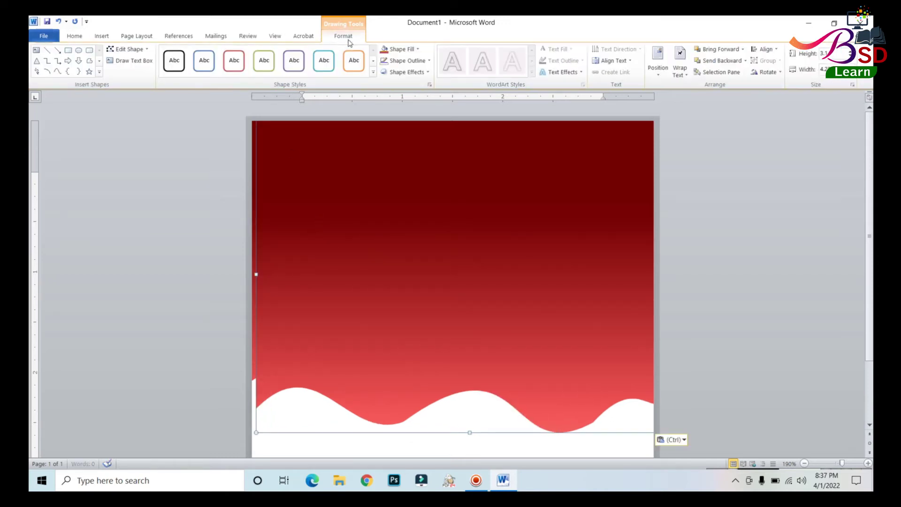
left_click(384, 60)
mouse_move(406, 173)
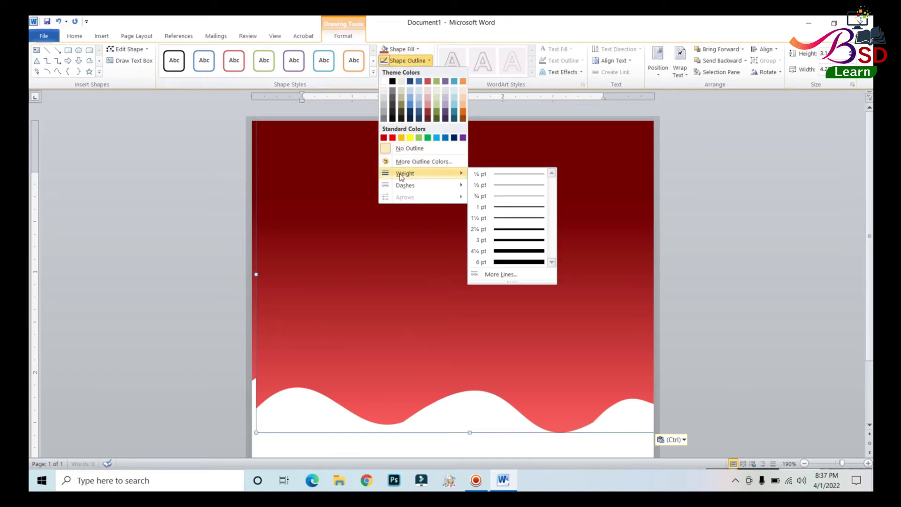
left_click(505, 207)
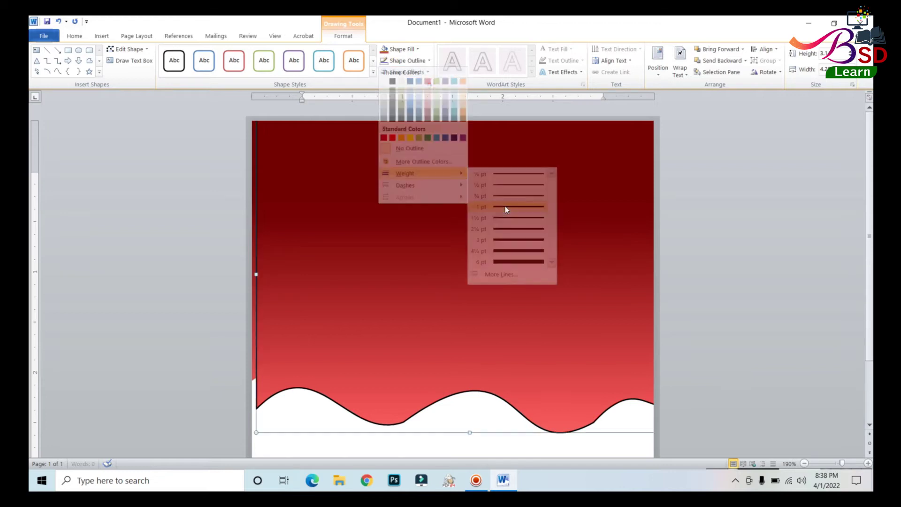
left_click(401, 48)
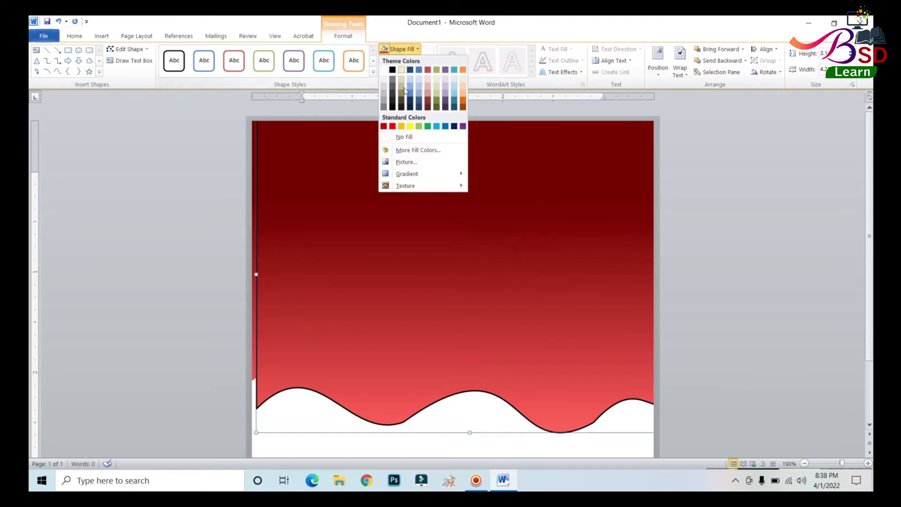
left_click(408, 137)
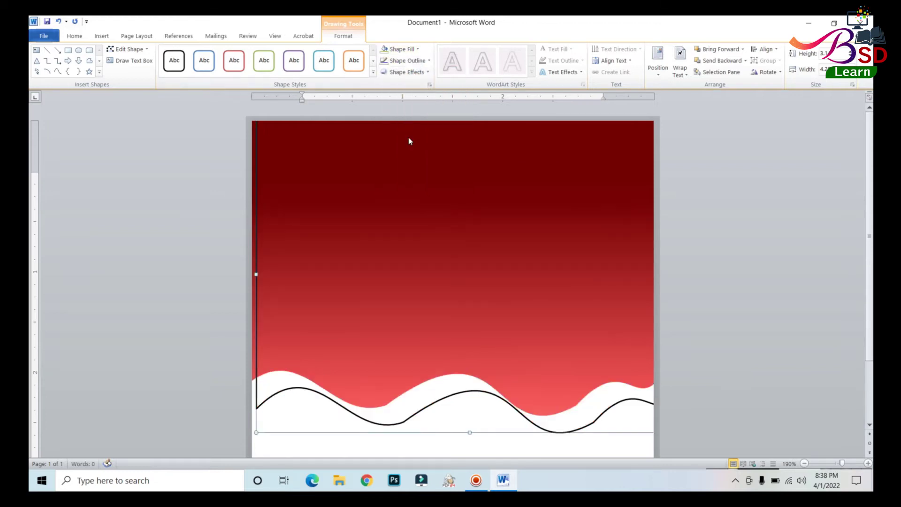
left_click(396, 62)
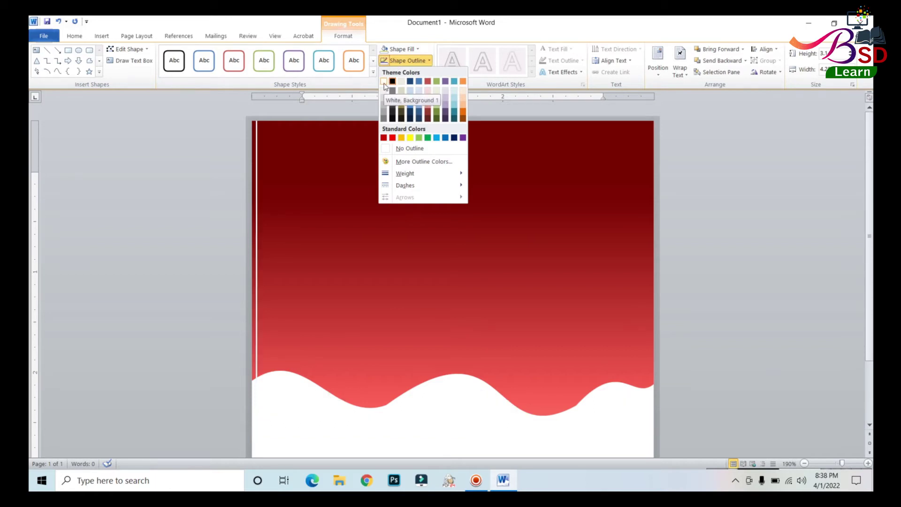
left_click(384, 82)
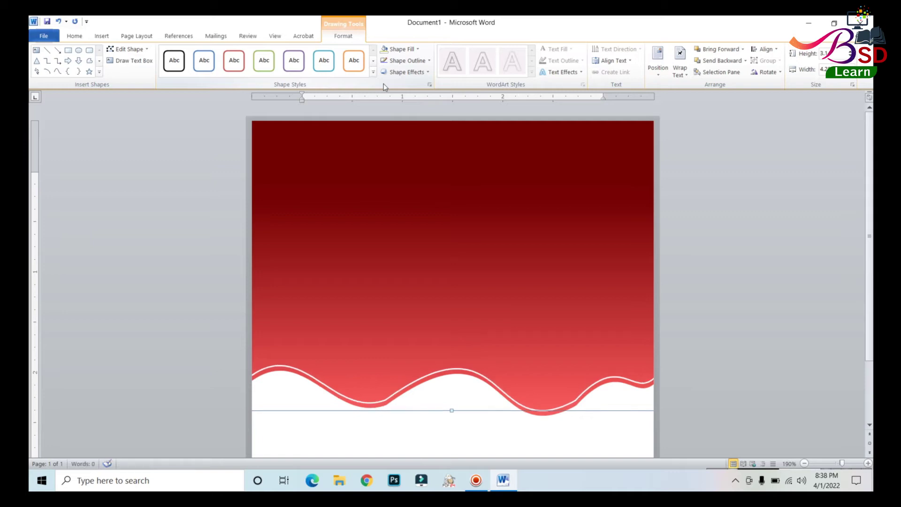
Paste another copy of the wave and give it a yellow outline
right_click(297, 371)
left_click(321, 195)
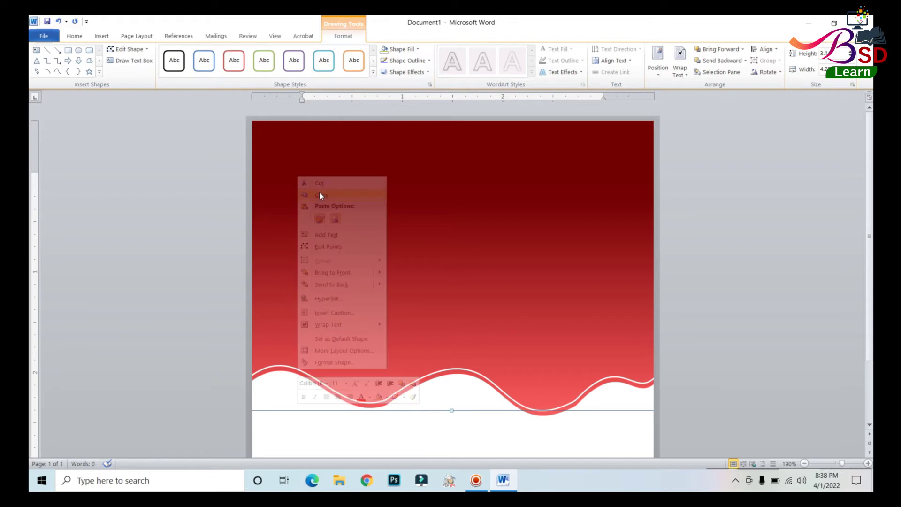
left_click(74, 37)
left_click(41, 57)
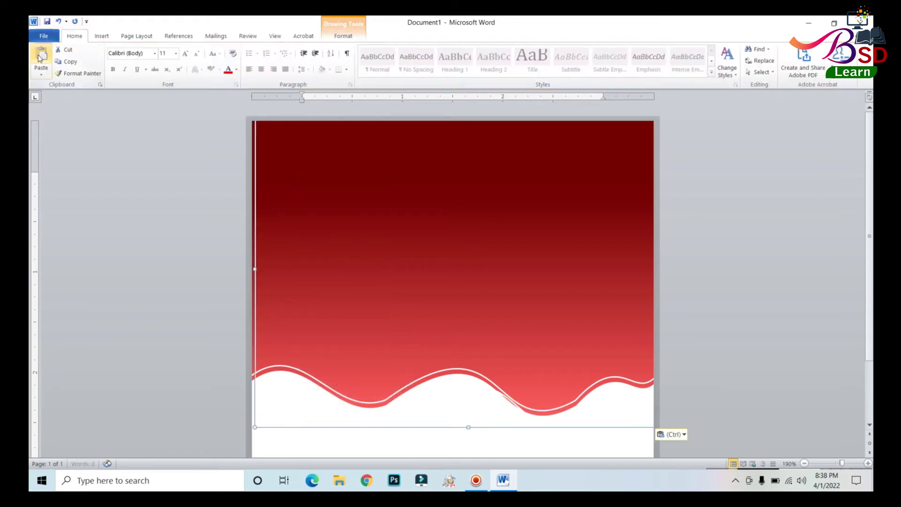
left_click(343, 36)
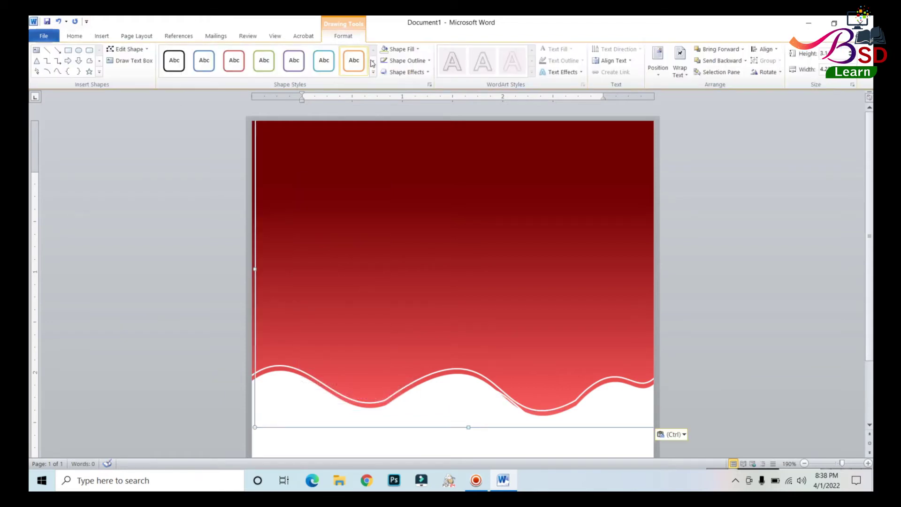
left_click(391, 61)
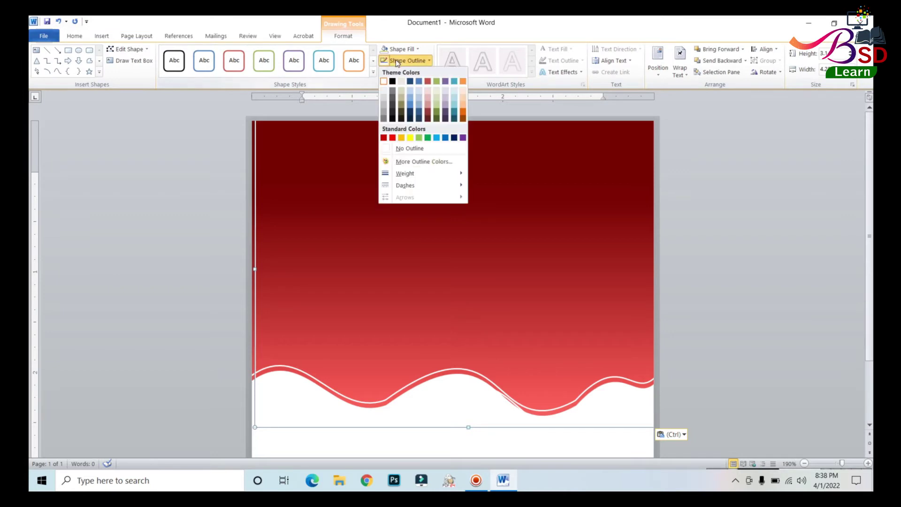
left_click(409, 138)
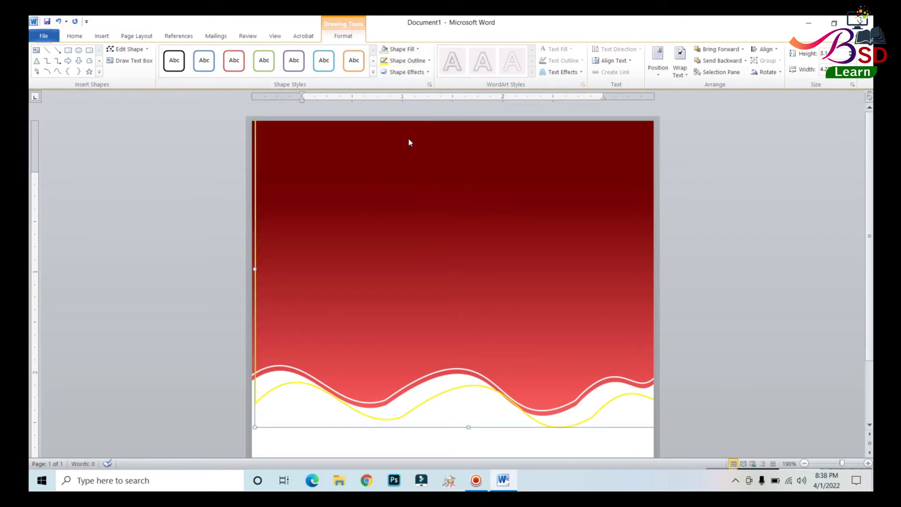
Nudge the yellow-outlined wave up and left so it follows the red wave's top edge
key("Up")
key("Up")
key("Up")
key("Up")
key("Up")
key("Up")
key("Up")
key("Up")
key("Left")
key("Left")
key("Left")
key("Left")
key("Left")
key("Down")
key("Down")
key("Left")
key("Down")
key("Down")
key("Left")
key("Left")
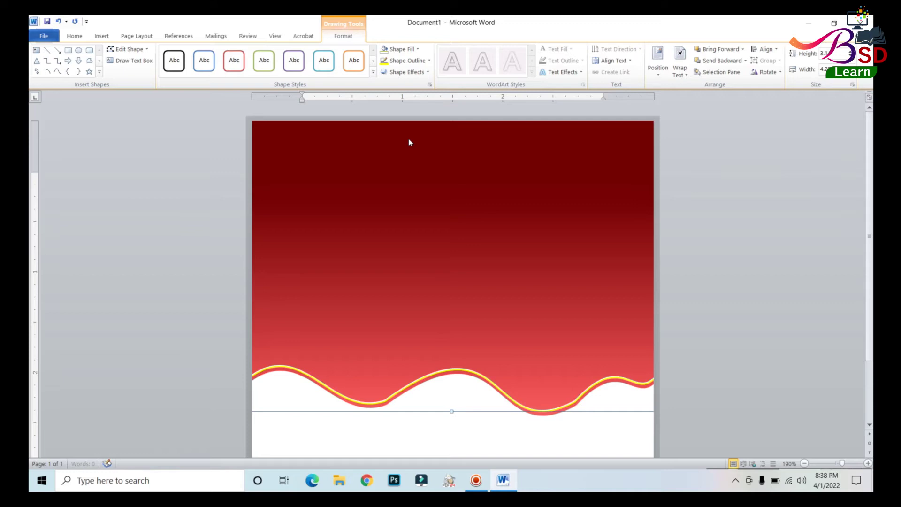
key("Up")
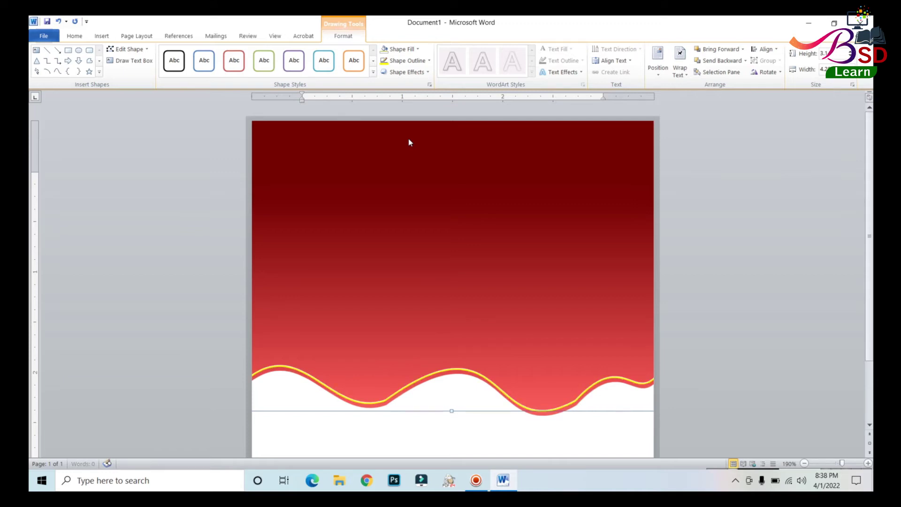
key("Up")
key("Up")
key("Up")
key("Up")
key("Up")
key("Up")
key("Up")
key("Up")
key("Up")
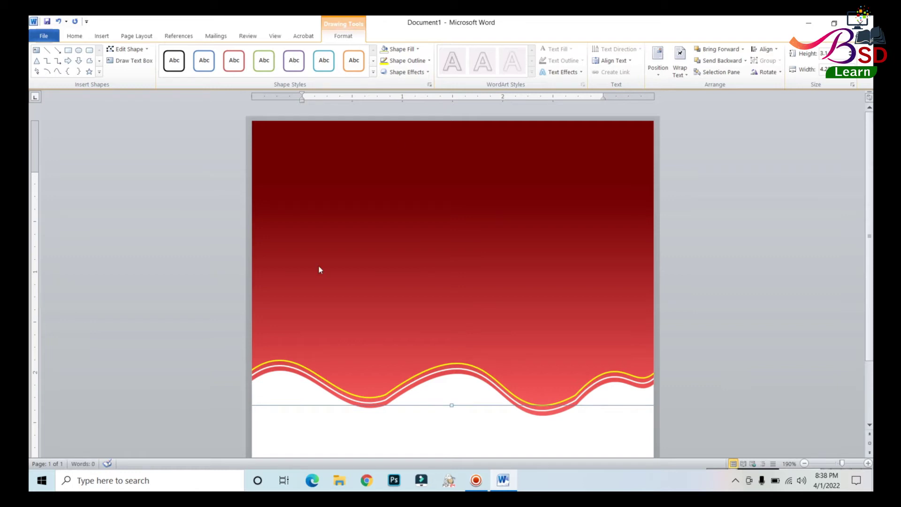
Make the yellow outline dashed, then bring up the Insert Picture dialog
left_click(429, 61)
mouse_move(421, 185)
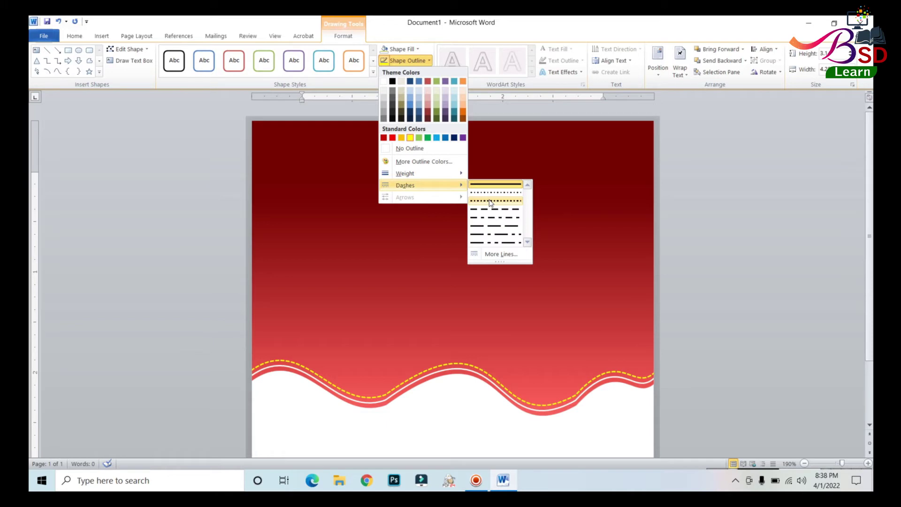
left_click(489, 200)
left_click(773, 280)
scroll(550, 291, "down", 3)
scroll(550, 291, "up", 2)
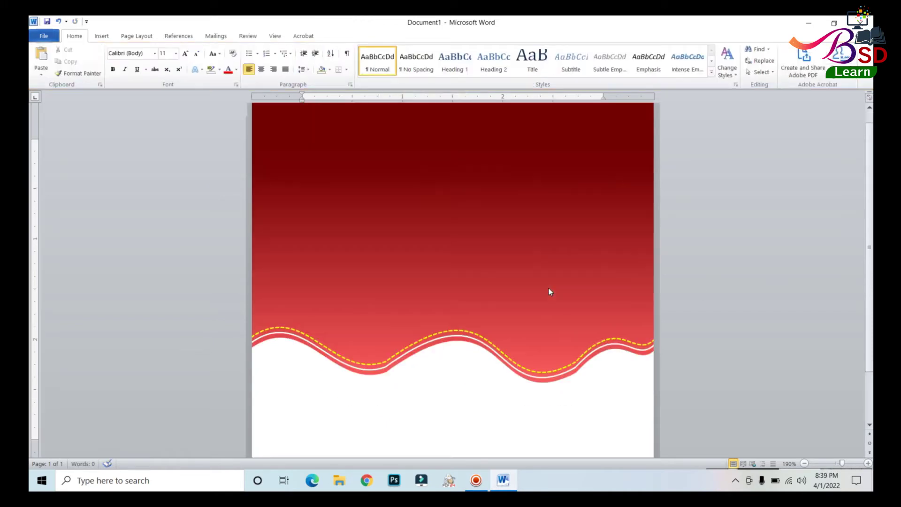
scroll(550, 290, "up", 1)
left_click(106, 38)
left_click(141, 57)
Insert burger_sandwich_PNG4135.png from the Desktop's Mamu Card folder
left_click(110, 105)
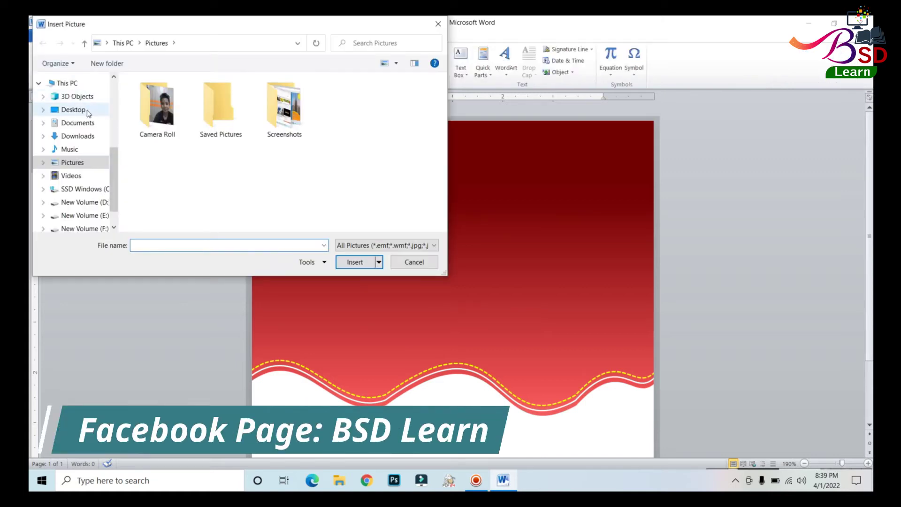
double_click(242, 175)
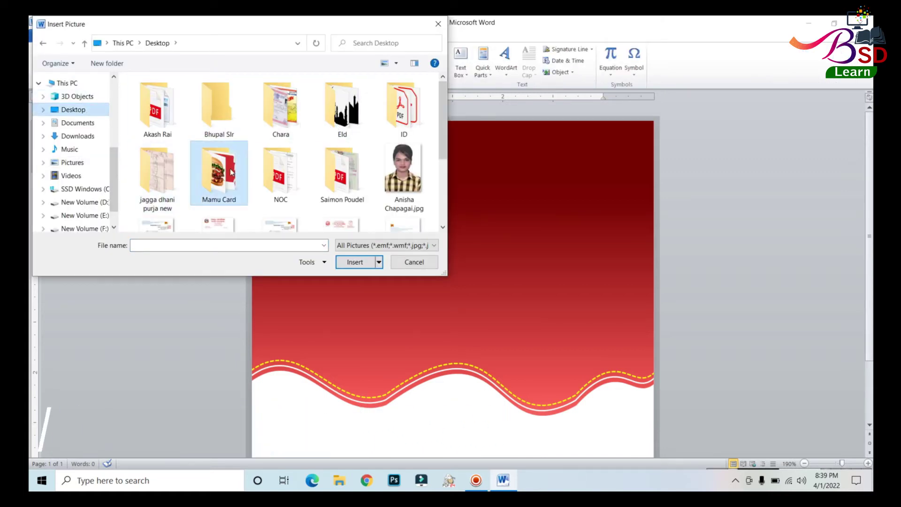
left_click(426, 120)
left_click(362, 262)
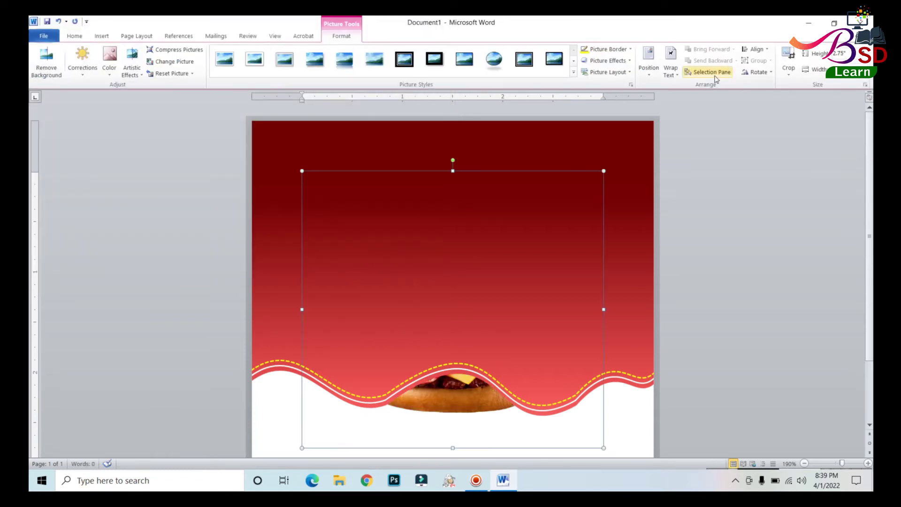
Set the burger picture to In Front of Text and move it up to the flyer's centre
left_click(670, 65)
left_click(686, 163)
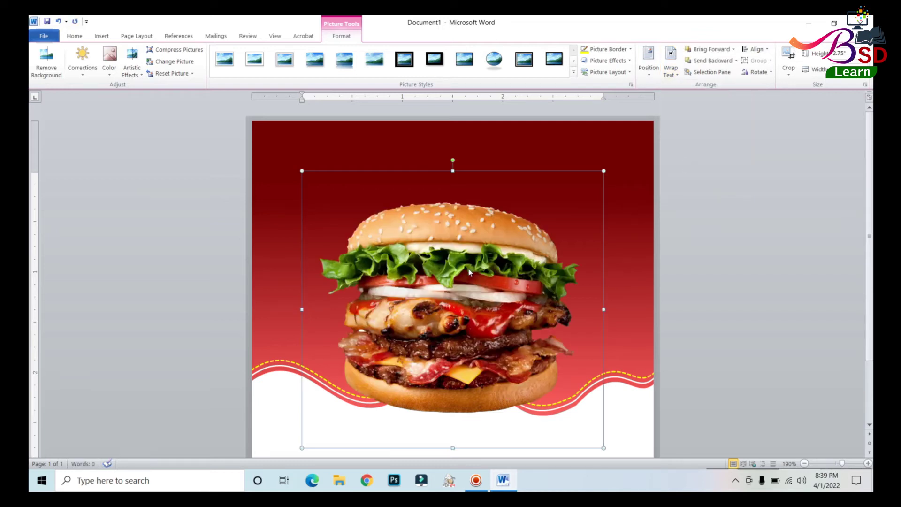
left_click_drag(468, 269, 471, 260)
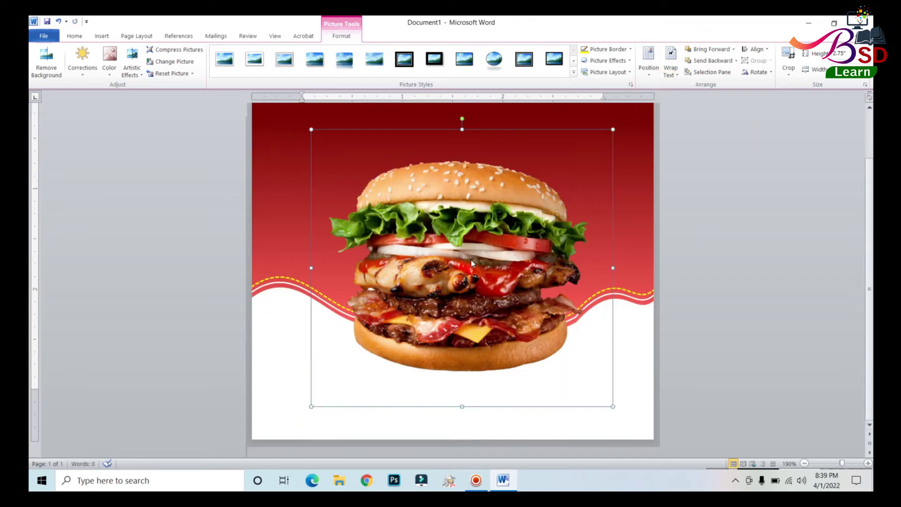
Give the burger picture an Offset Bottom shadow
left_click(628, 61)
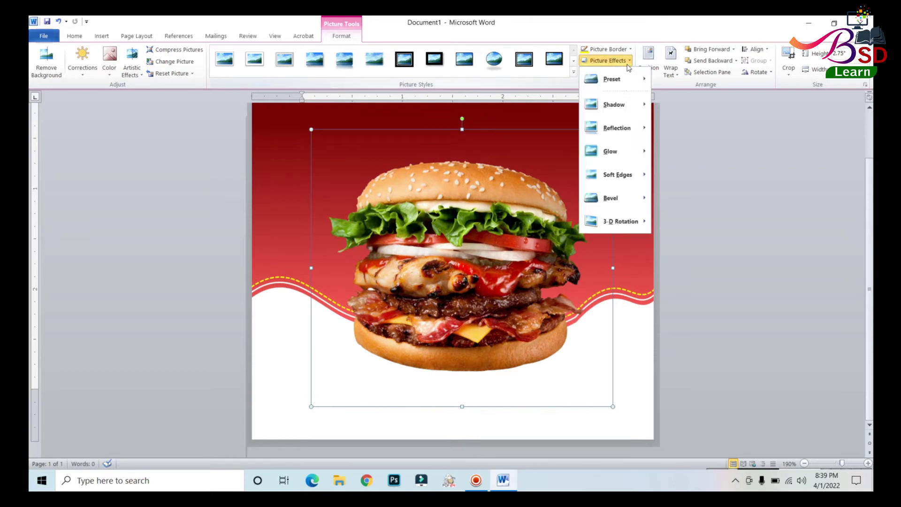
mouse_move(614, 104)
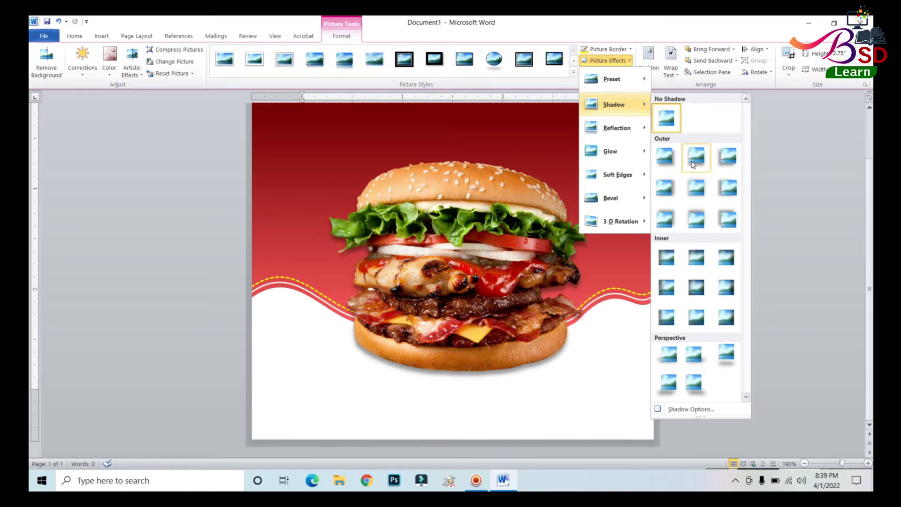
left_click(693, 159)
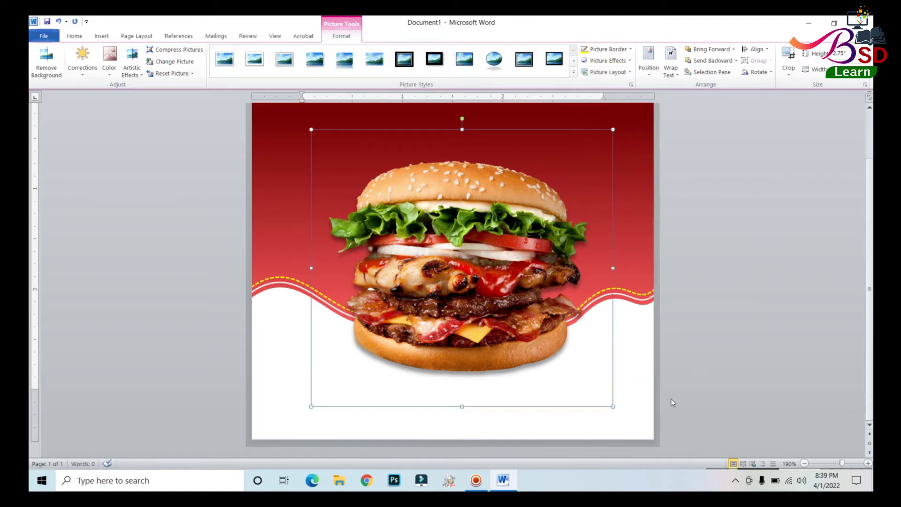
key("F10")
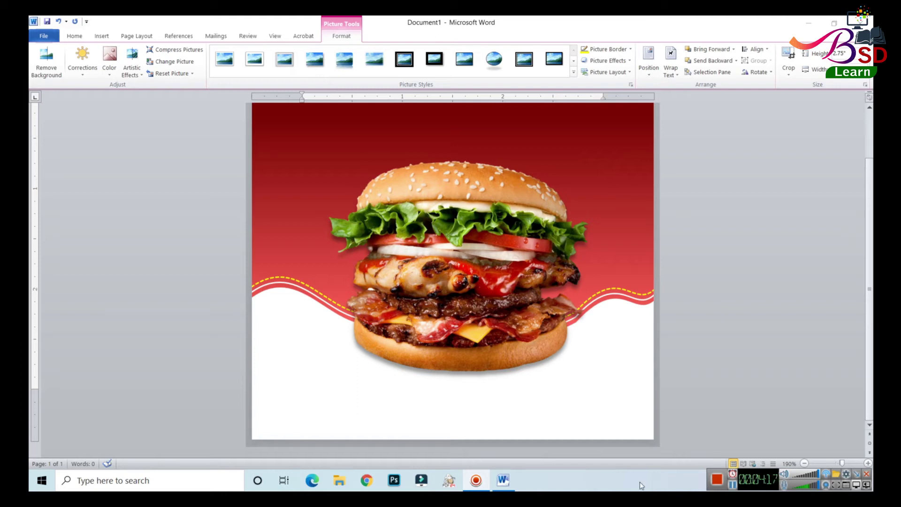
key("F10")
Nudge the burger picture slightly down on the flyer
left_click(393, 205)
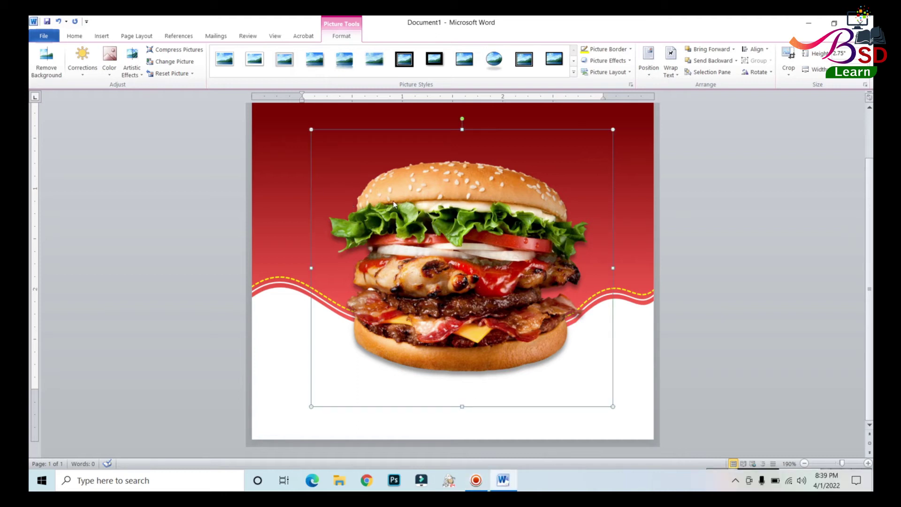
key("Down")
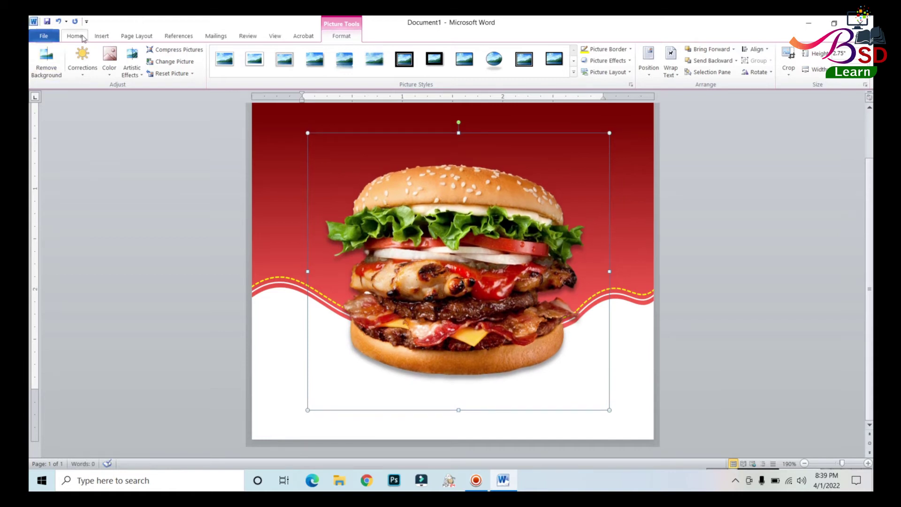
left_click(101, 36)
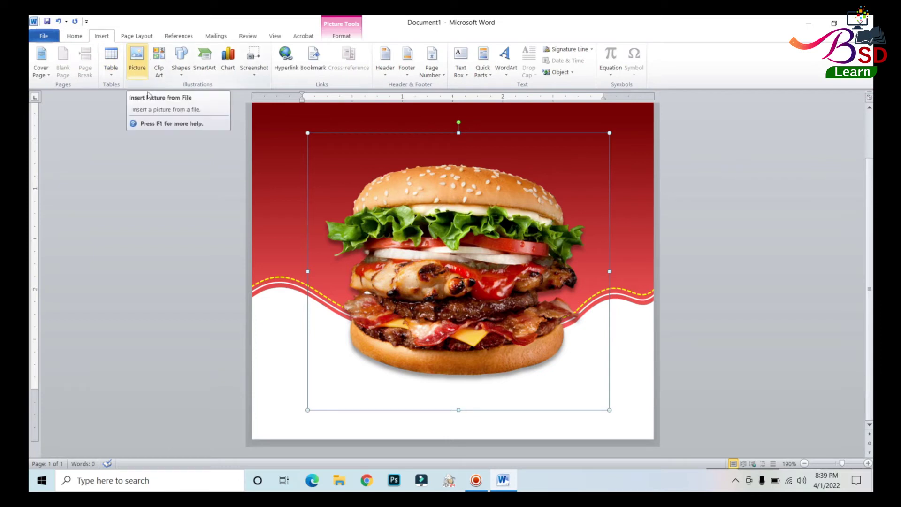
key("ctrl+a")
Draw a small oval circle in the flyer's top-left corner
left_click(745, 273)
scroll(745, 273, "up", 1)
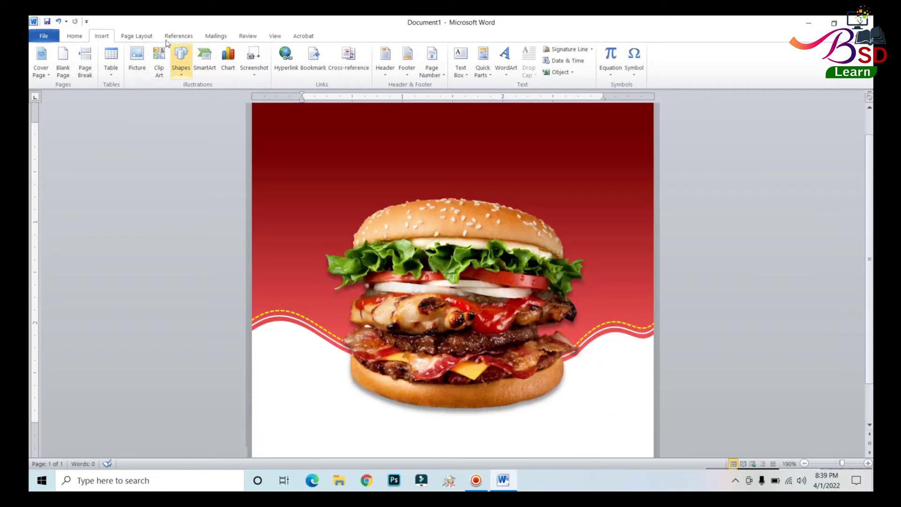
left_click(179, 56)
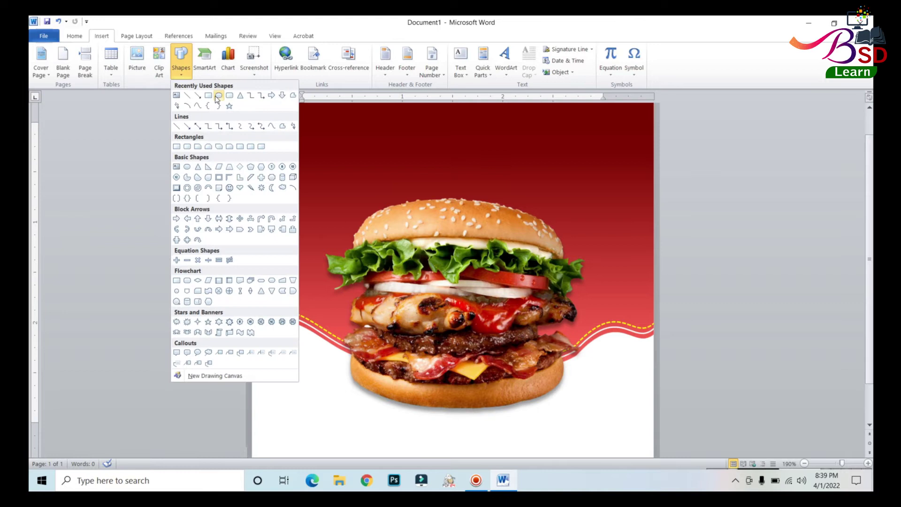
left_click(187, 166)
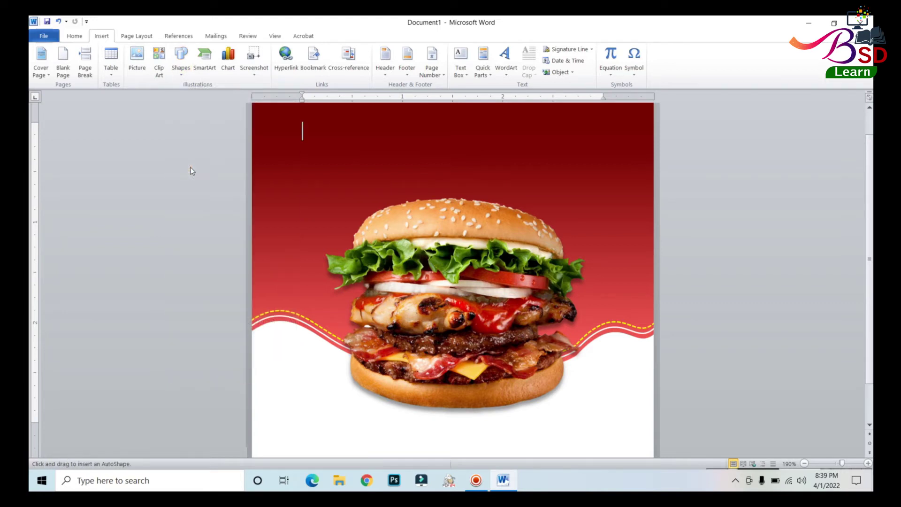
left_click_drag(275, 123, 307, 162)
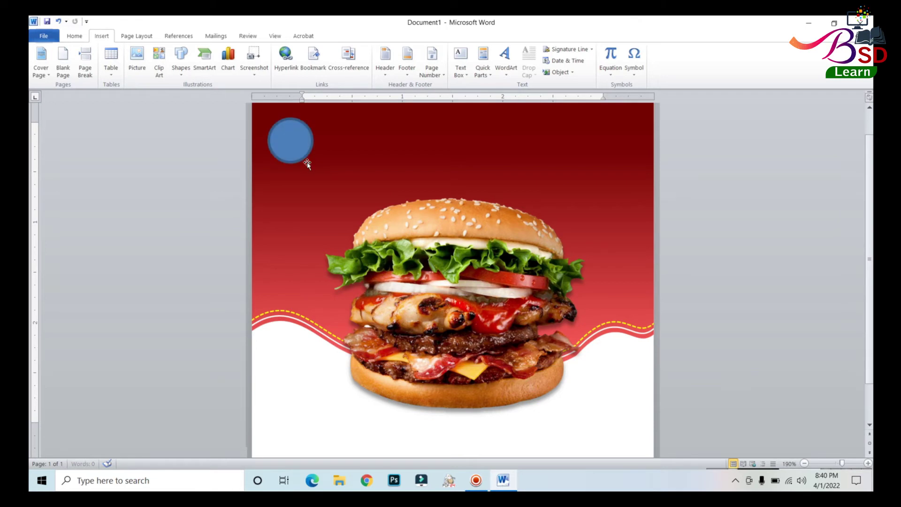
Give the circle a 1 pt yellow outline and no fill
left_click(406, 61)
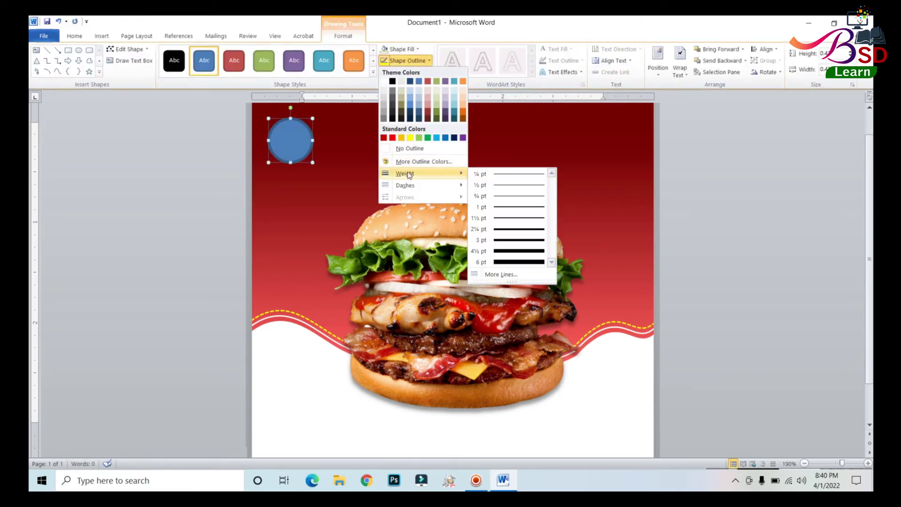
mouse_move(405, 173)
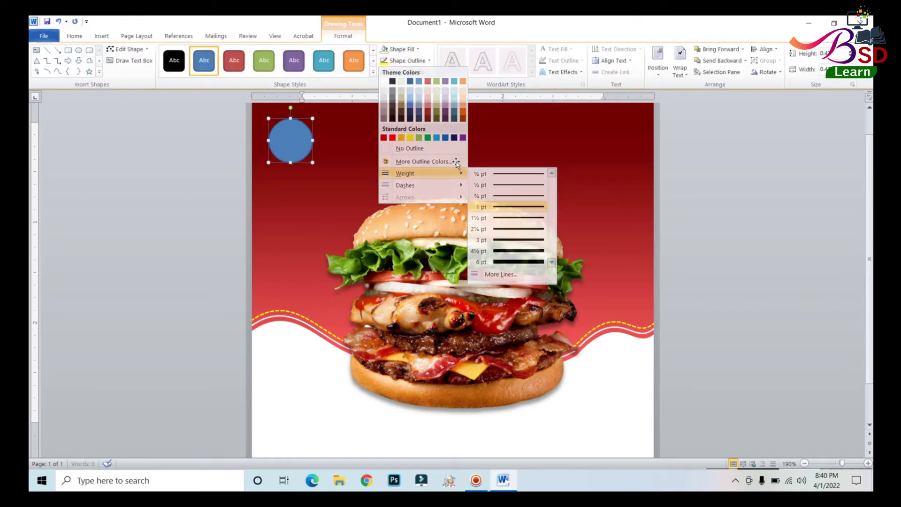
left_click(524, 207)
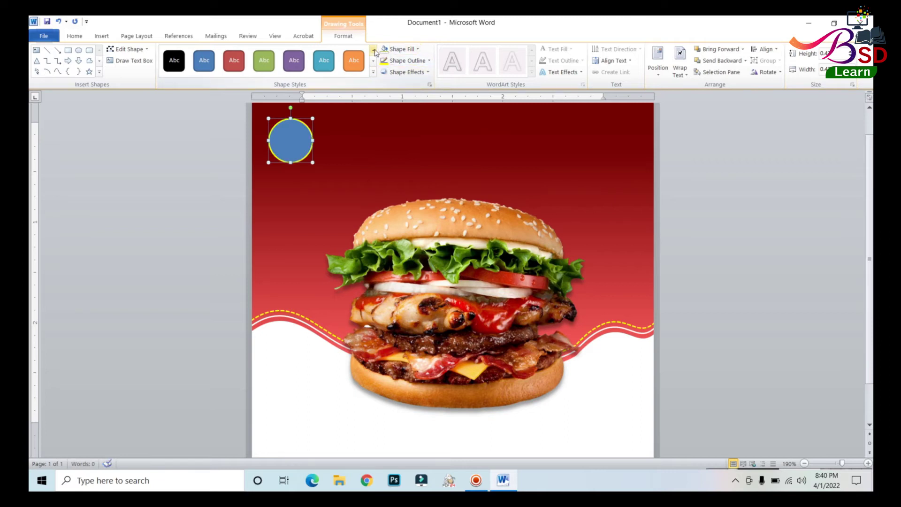
left_click(386, 51)
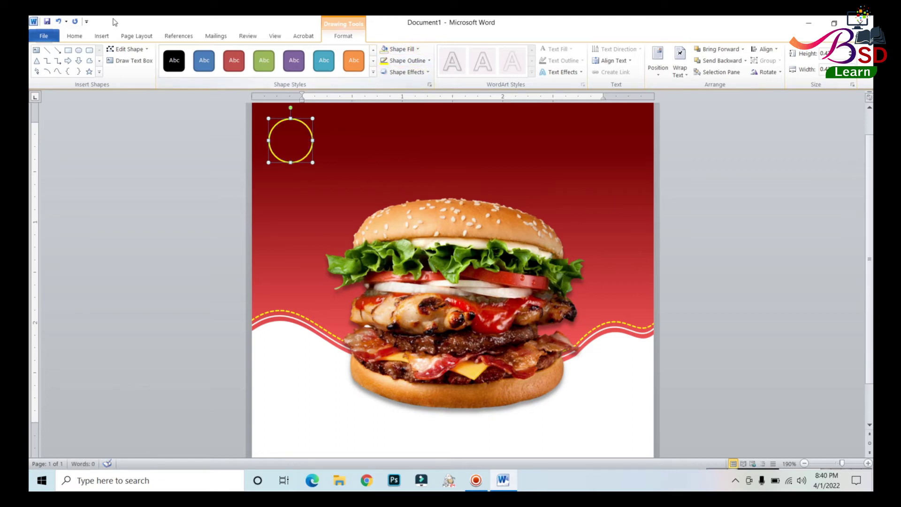
left_click(75, 36)
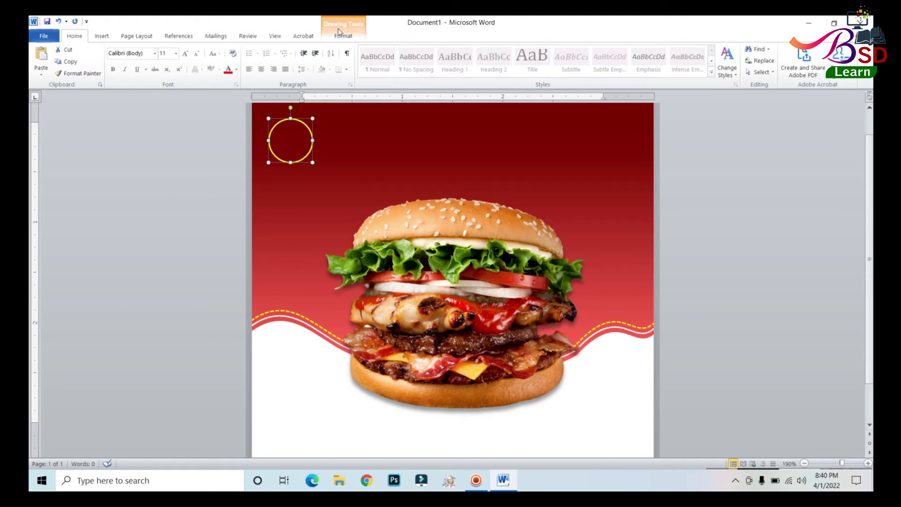
Insert a WordArt text box reading LOGO with no text outline
left_click(101, 36)
left_click(513, 63)
left_click(519, 99)
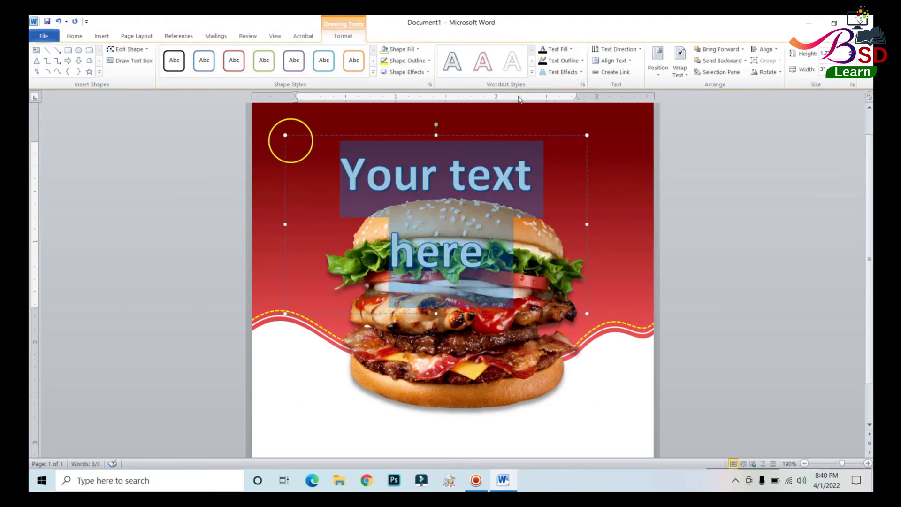
type("LOG")
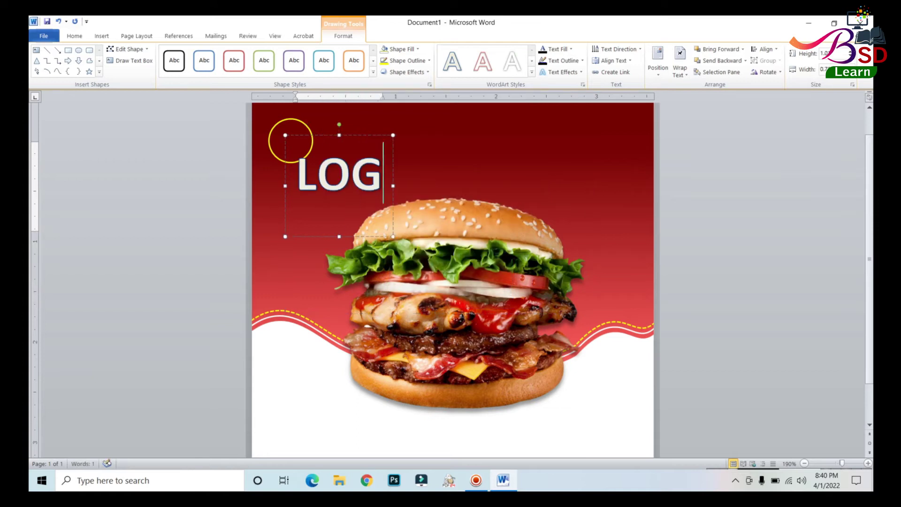
type("O")
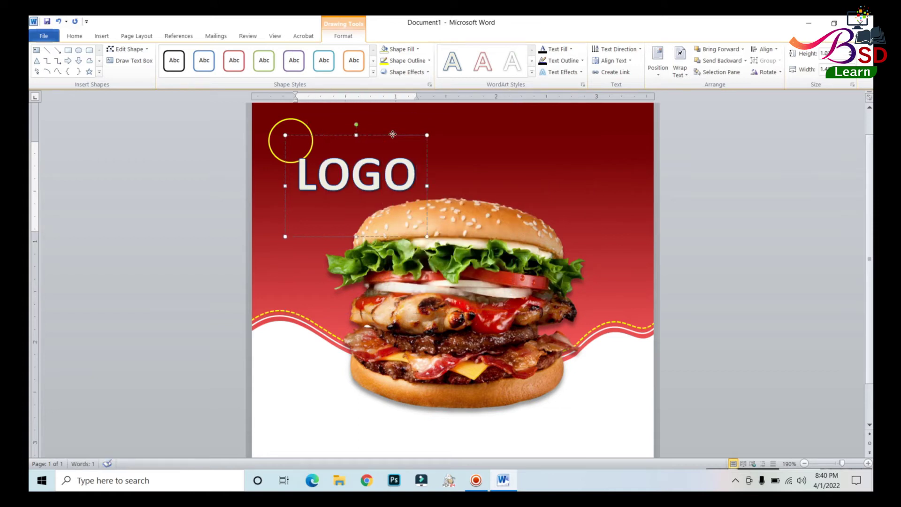
left_click(566, 61)
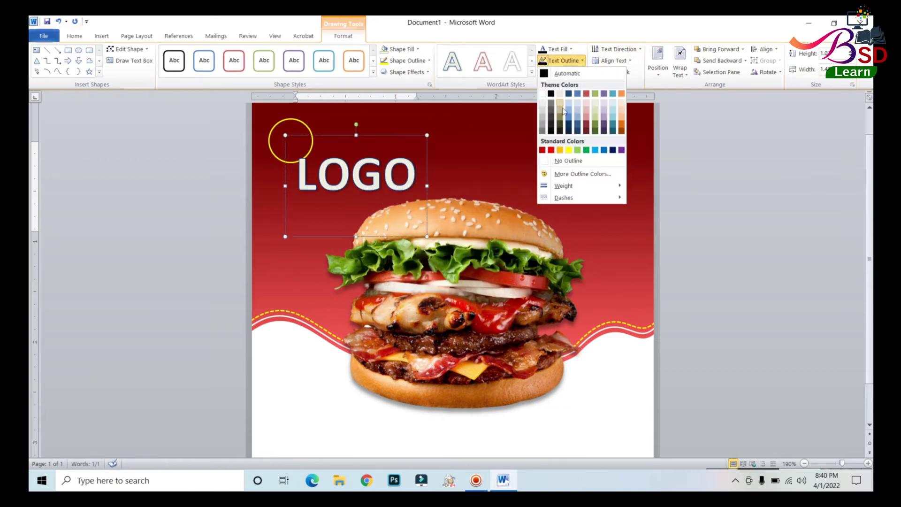
left_click(564, 161)
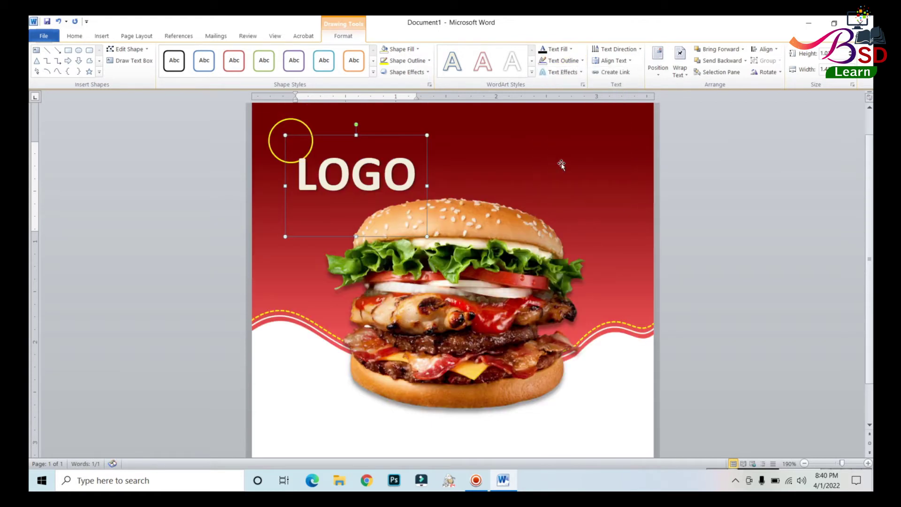
Shrink the LOGO text down to size 11
left_click(75, 36)
left_click(195, 55)
left_click(195, 55)
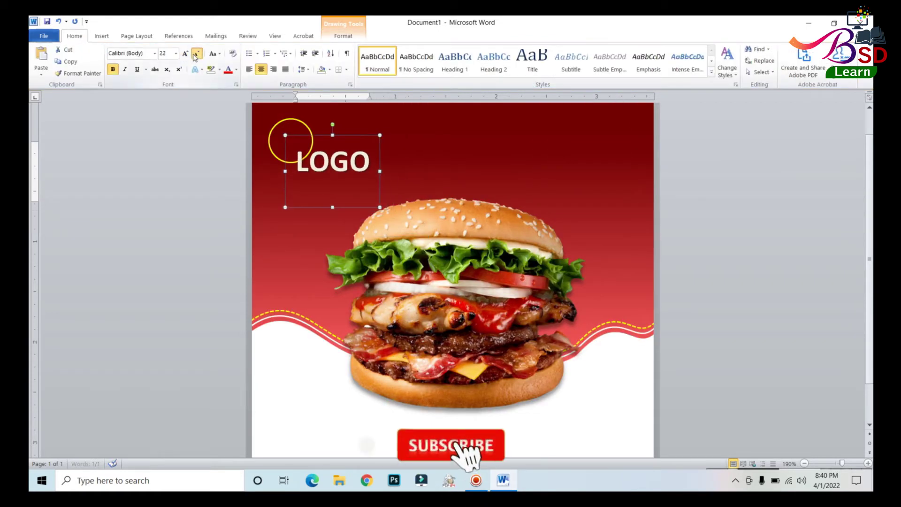
left_click(196, 55)
left_click(195, 55)
left_click(195, 55)
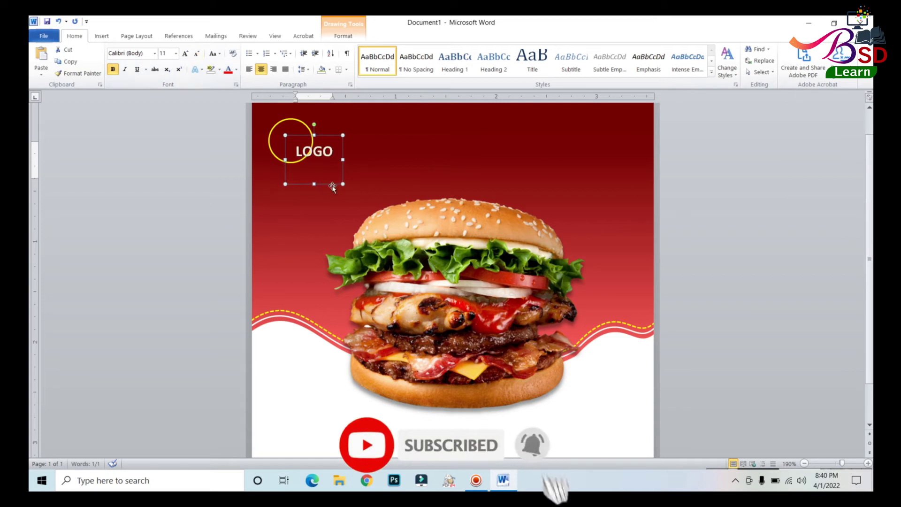
Resize the LOGO box and centre it inside the yellow circle
mouse_move(314, 184)
left_mouse_down()
mouse_move(315, 163)
mouse_move(487, 162)
left_mouse_up()
mouse_move(285, 149)
left_mouse_down()
mouse_move(419, 152)
mouse_move(296, 129)
left_mouse_up()
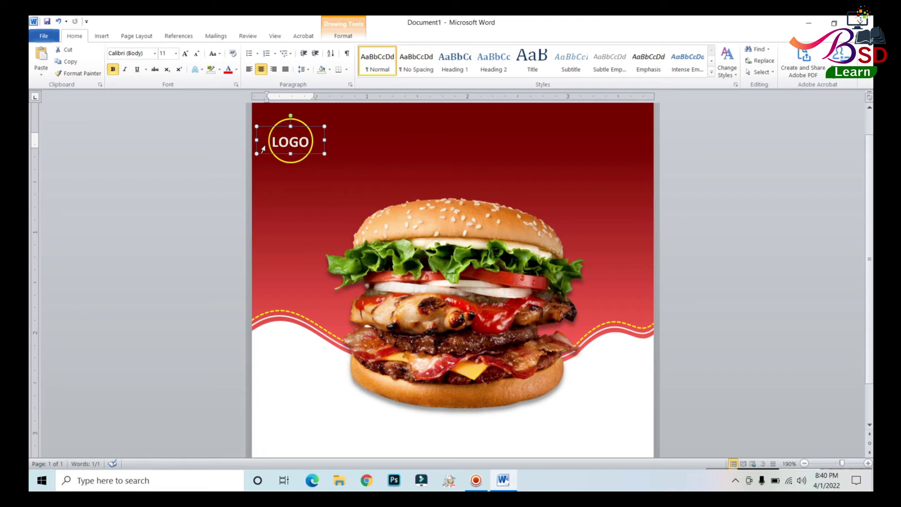
left_click_drag(257, 139, 261, 141)
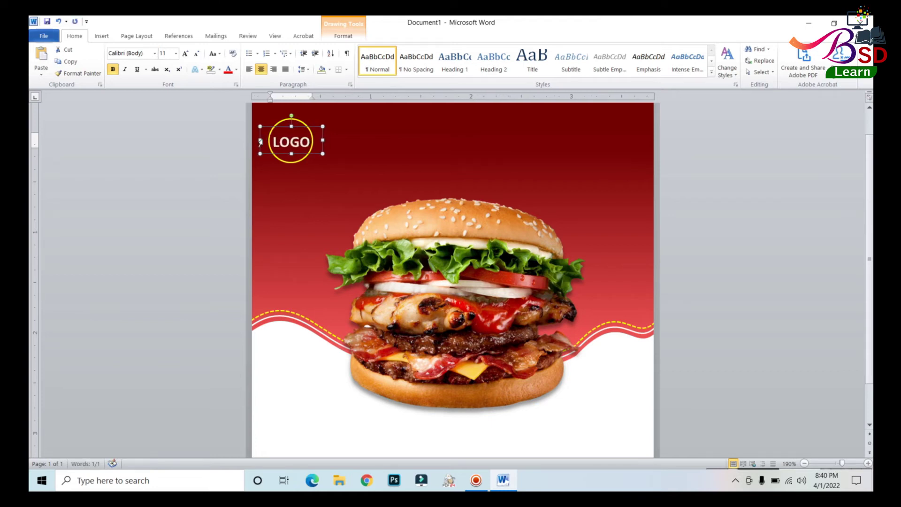
left_click(674, 187)
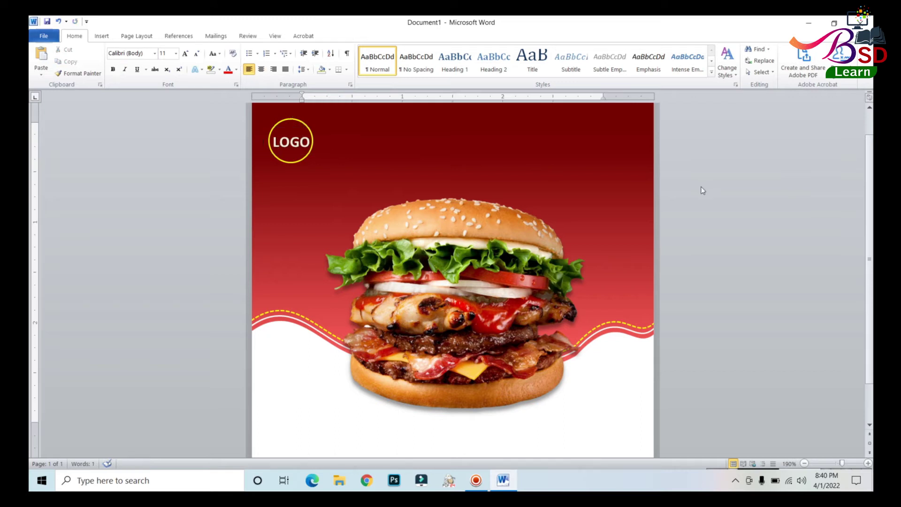
Insert a WordArt title reading BURGER and move it toward the page centre
left_click(102, 35)
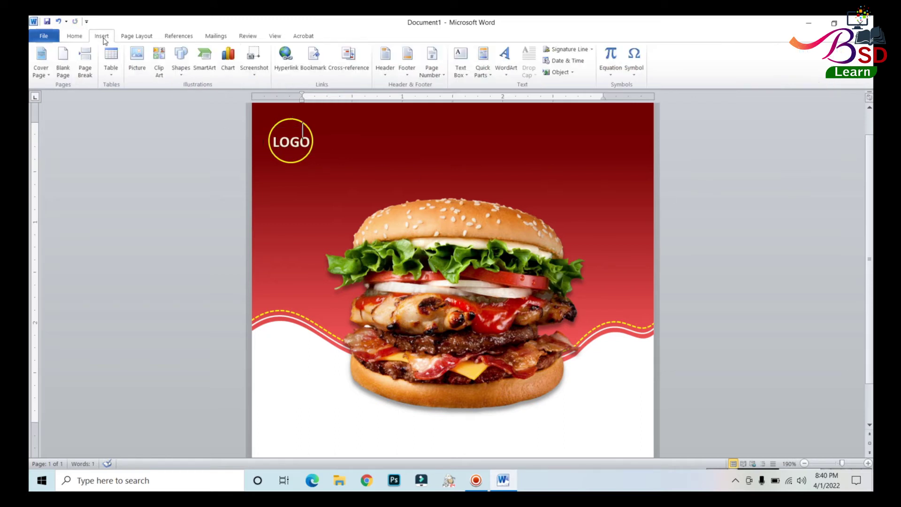
left_click(506, 61)
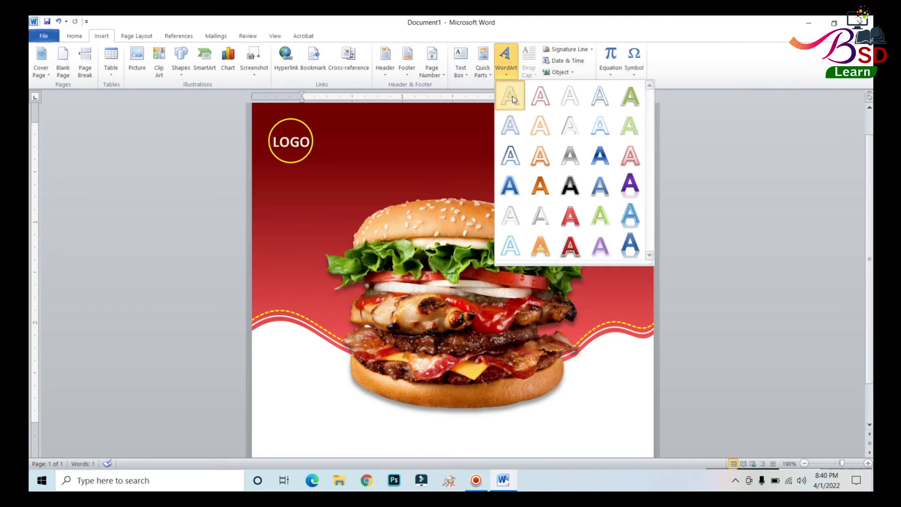
left_click(511, 96)
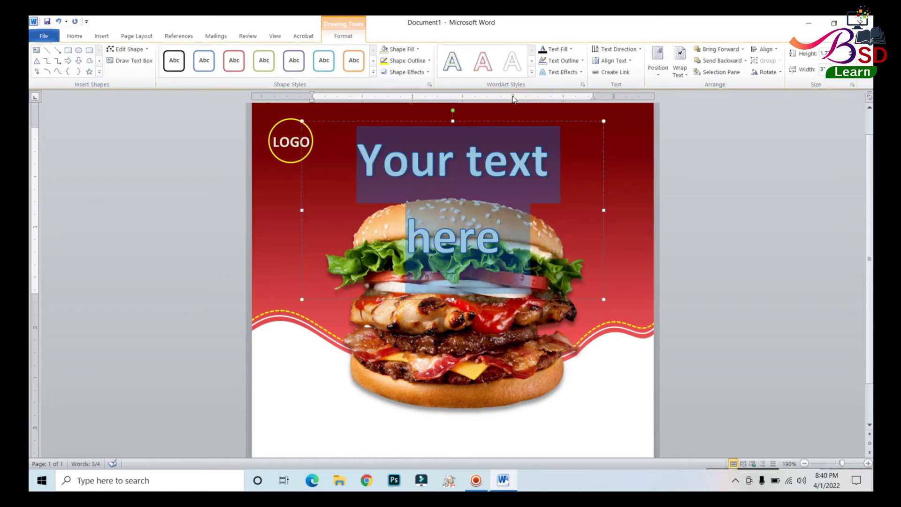
type("BURGER")
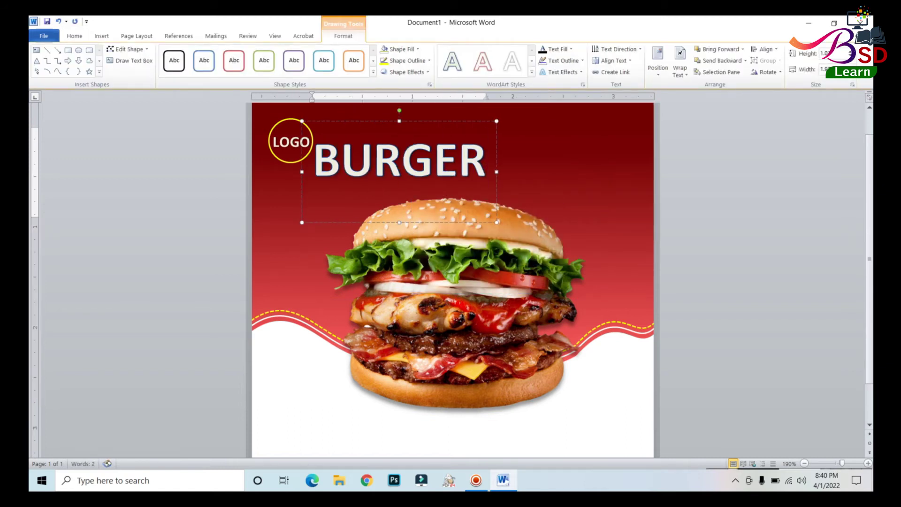
key("Right")
key("Right")
key("Right")
key("Right")
key("Right")
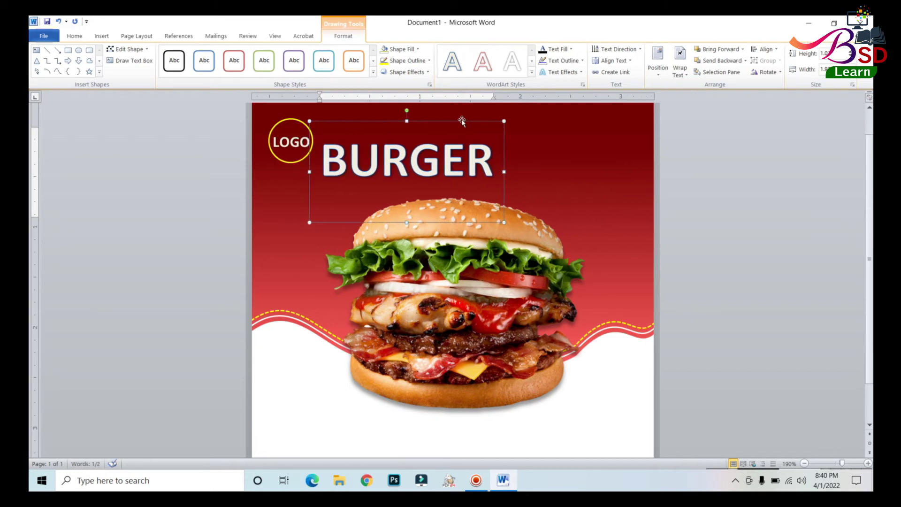
left_click_drag(462, 121, 507, 118)
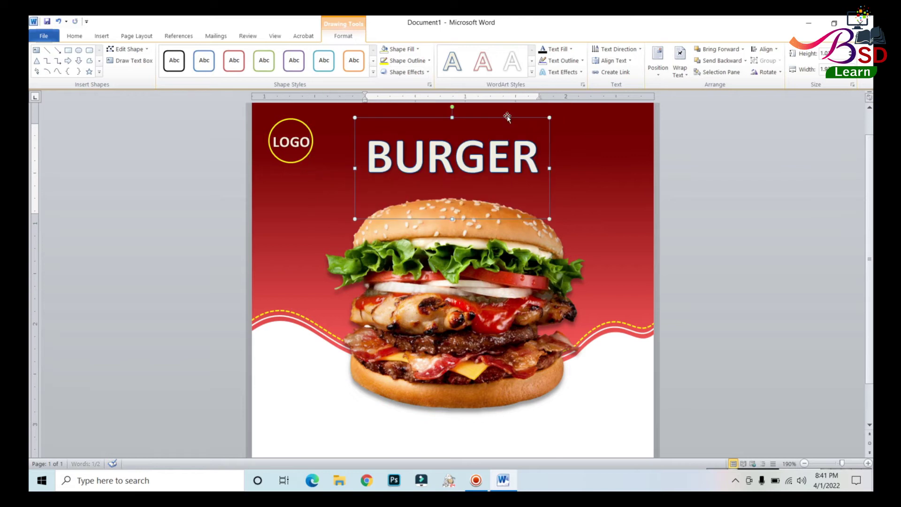
Apply the DriftType font to BURGER and adjust its box position and height
left_click(80, 39)
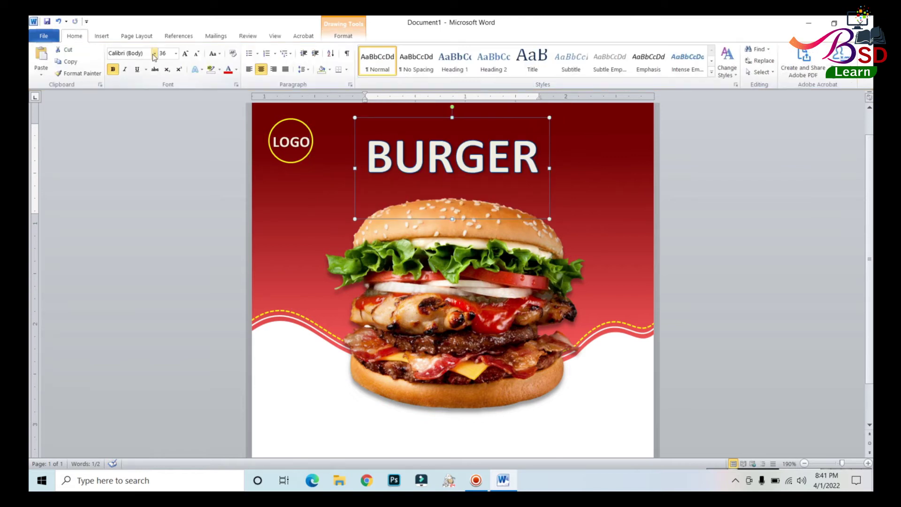
left_click(154, 55)
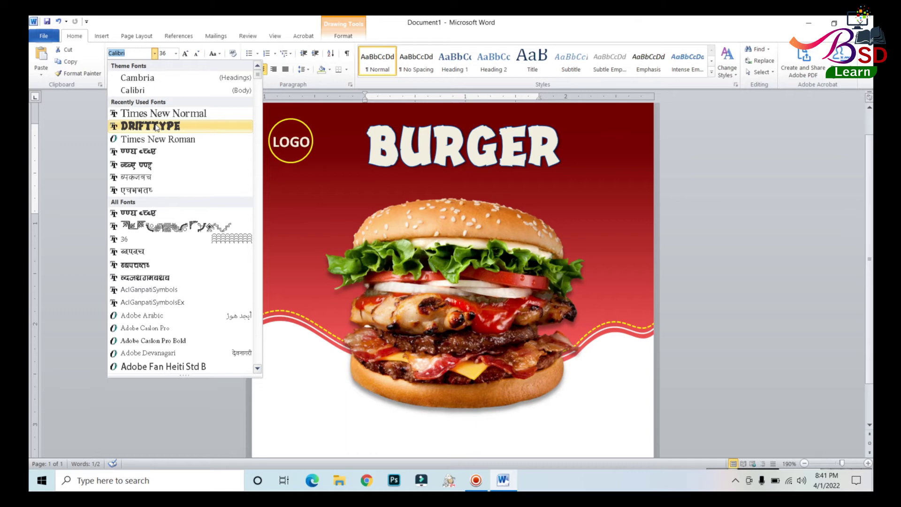
left_click(157, 127)
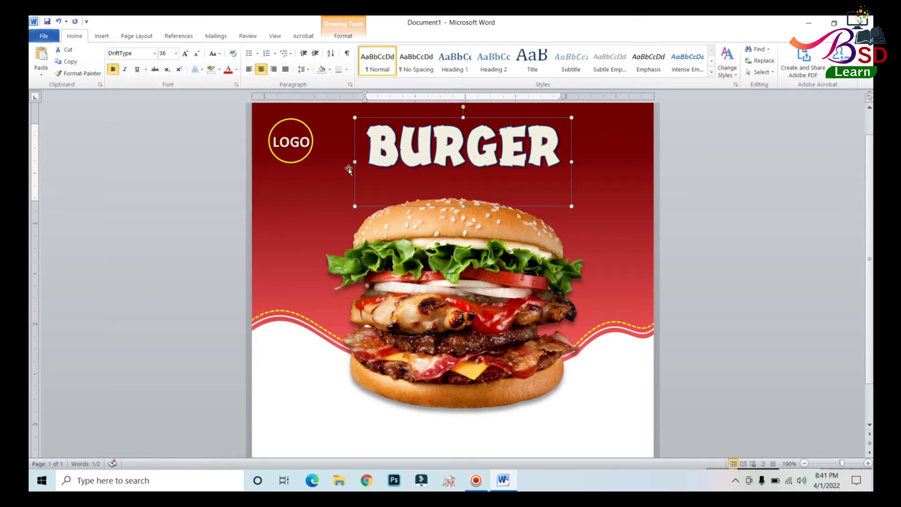
left_click_drag(430, 119, 427, 126)
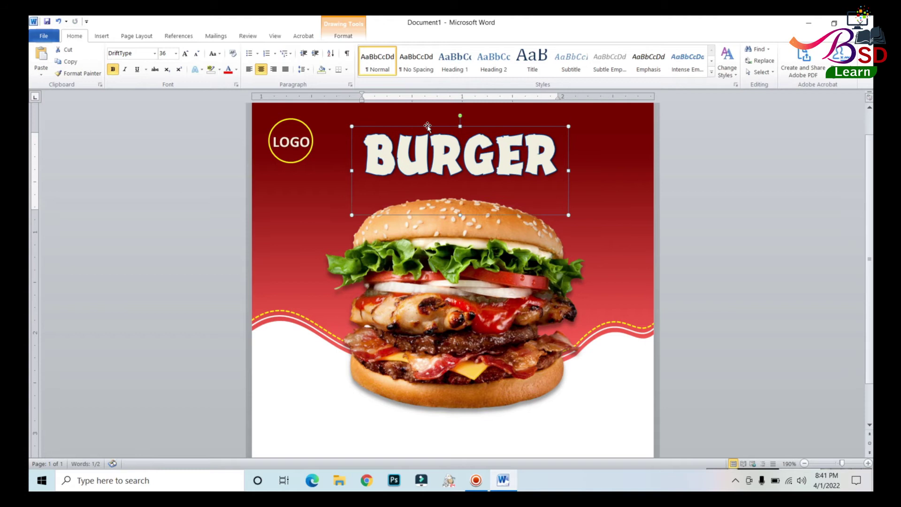
left_click_drag(461, 215, 462, 199)
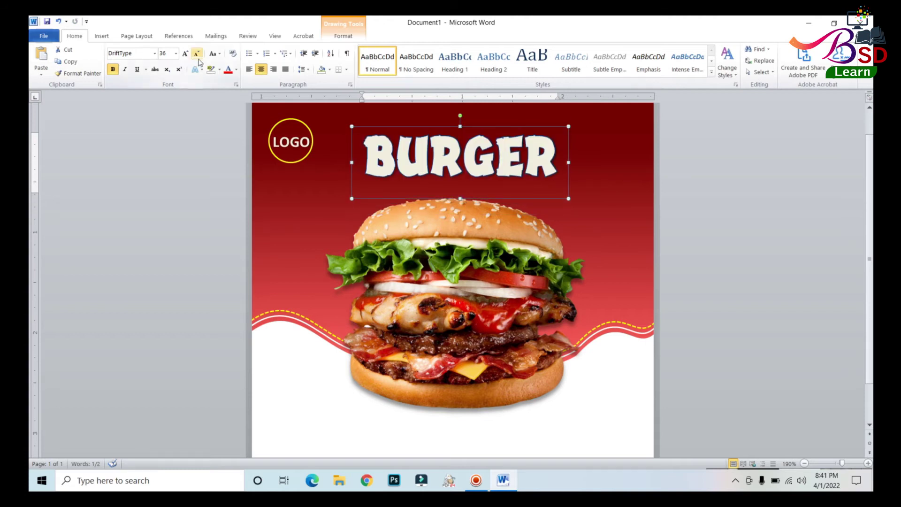
Fill the BURGER letters white, add an outer shadow, and shorten the box
left_click(343, 36)
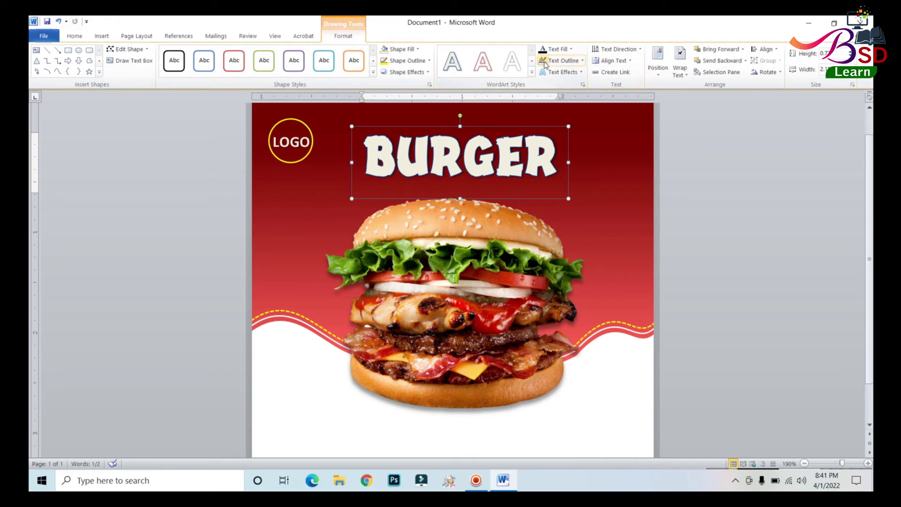
left_click(564, 50)
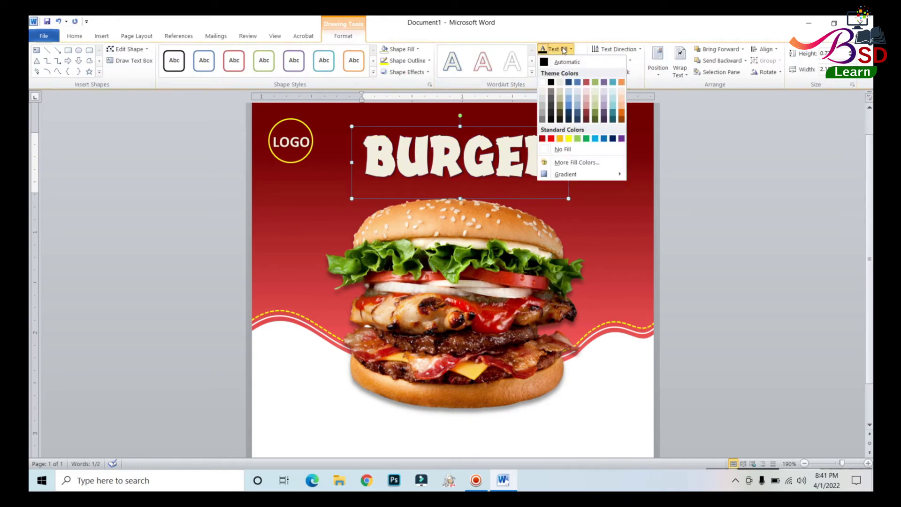
left_click(542, 82)
left_click(562, 72)
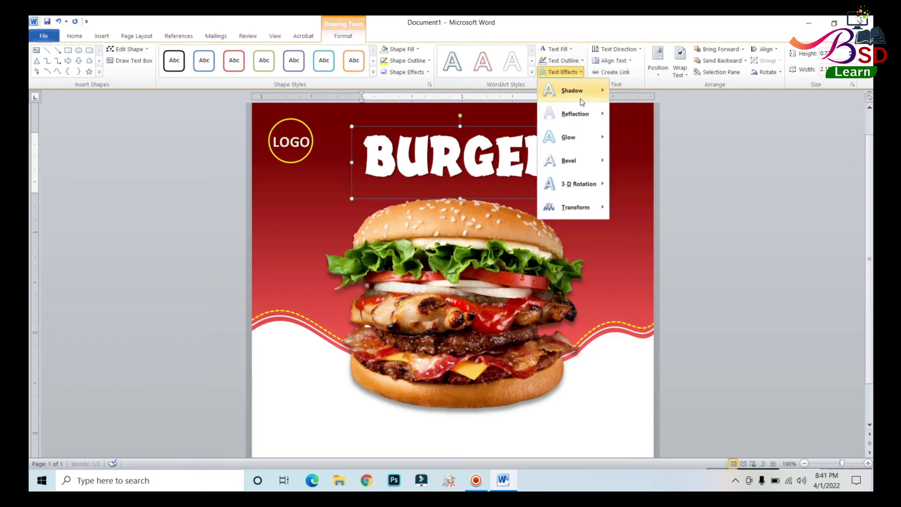
mouse_move(572, 90)
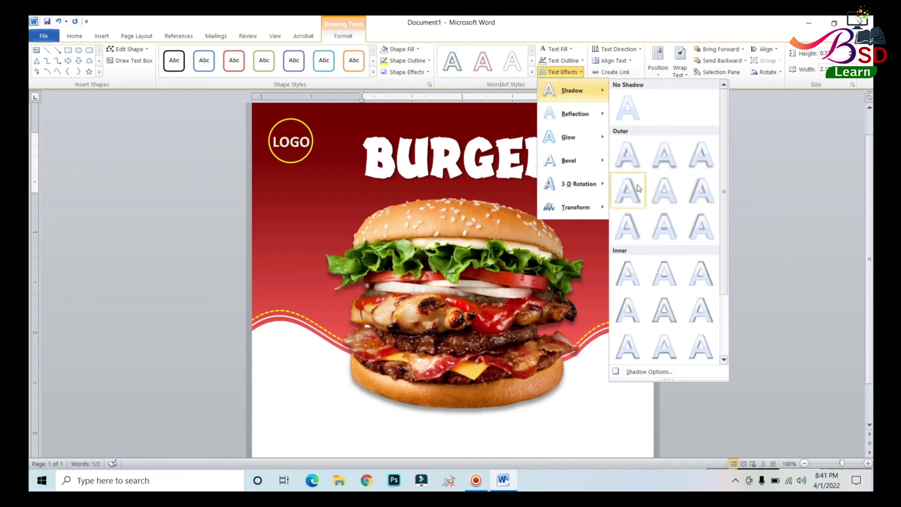
left_click(667, 167)
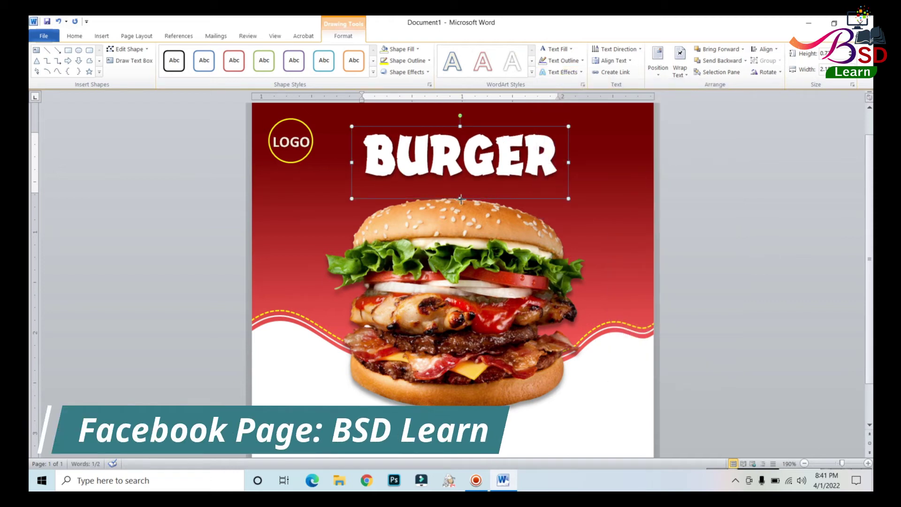
left_click_drag(460, 199, 461, 188)
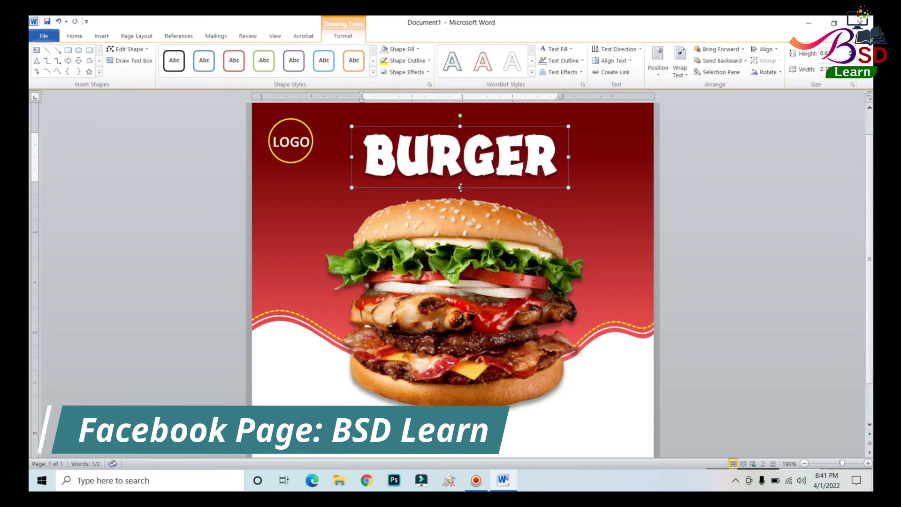
Insert a WordArt box reading 'LIMITE TIME' with 'OFFER' on a second line
left_click(761, 185)
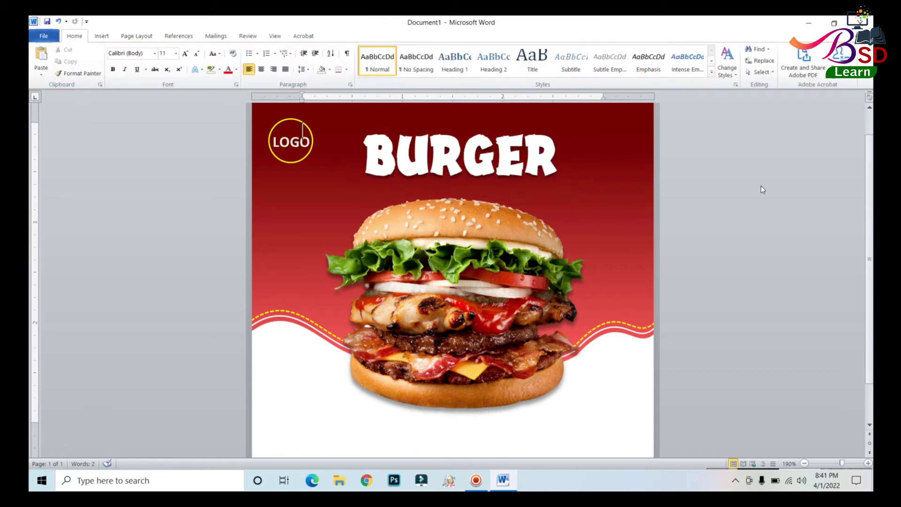
left_click(101, 35)
left_click(505, 58)
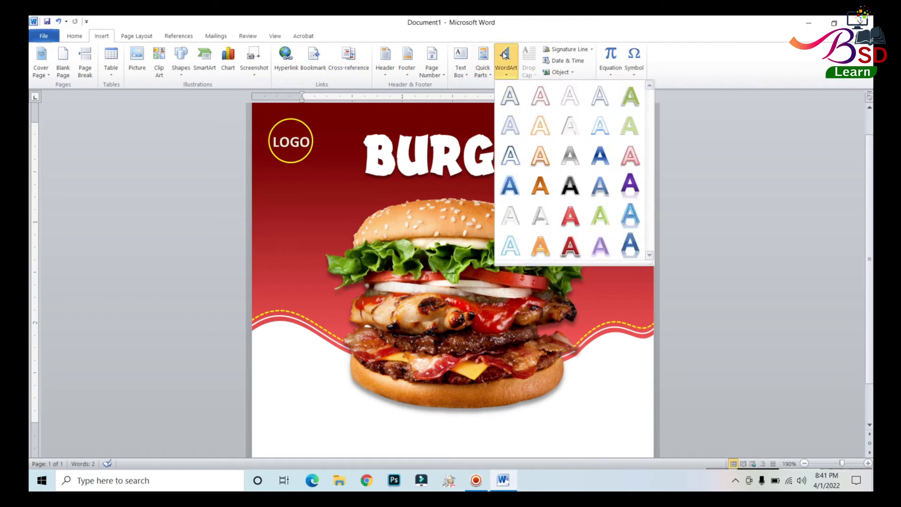
left_click(510, 94)
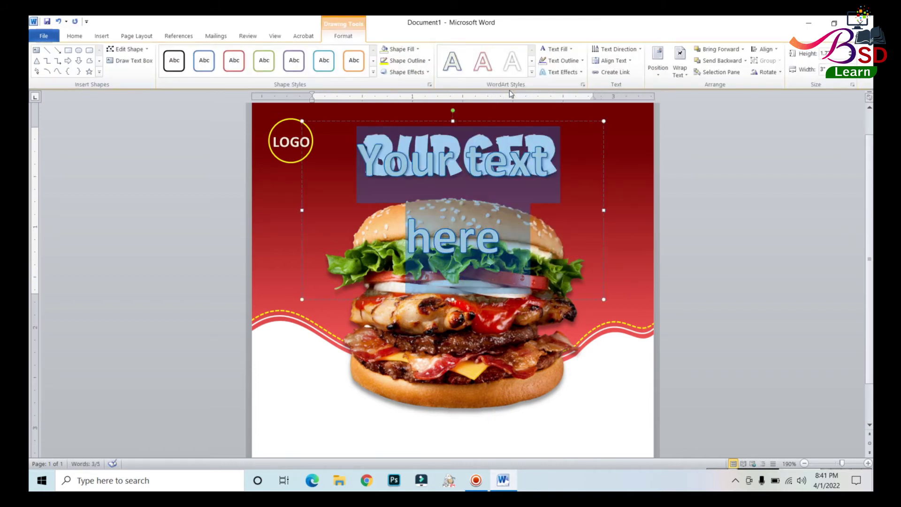
type("LIT")
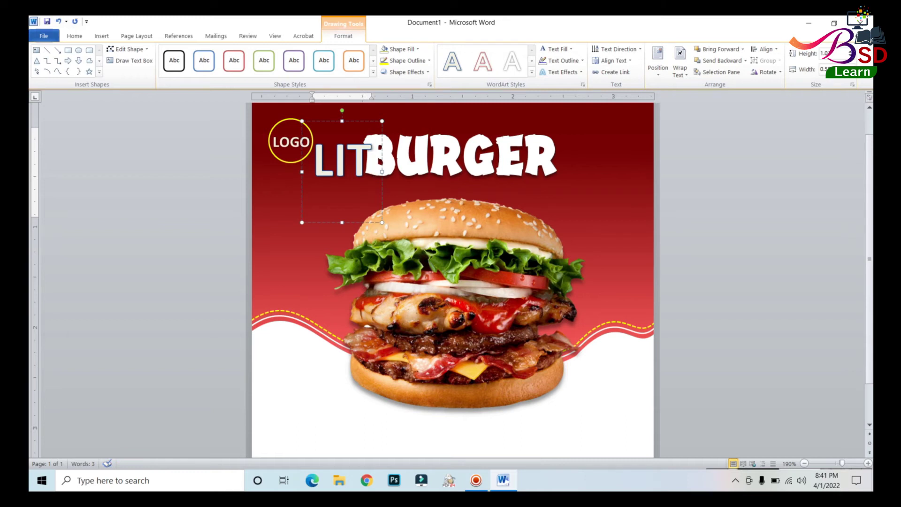
key("BackSpace")
type("MITE T")
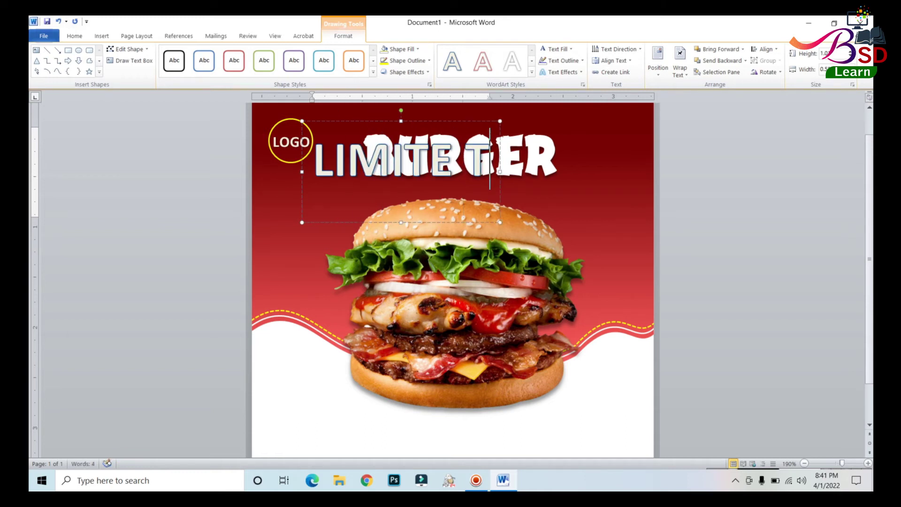
type("IME")
key("Return")
type("OFFER")
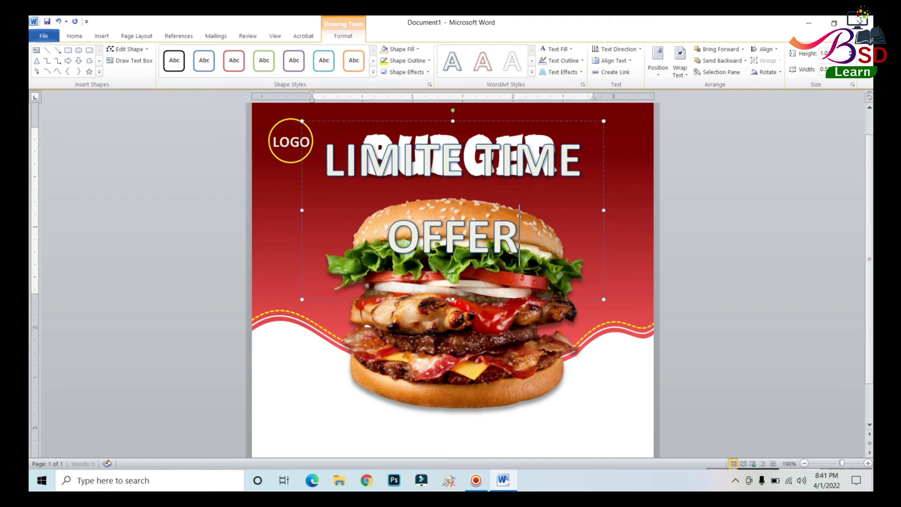
Shrink the offer text to size 16 and place it just below BURGER
left_click(417, 122)
left_click(74, 36)
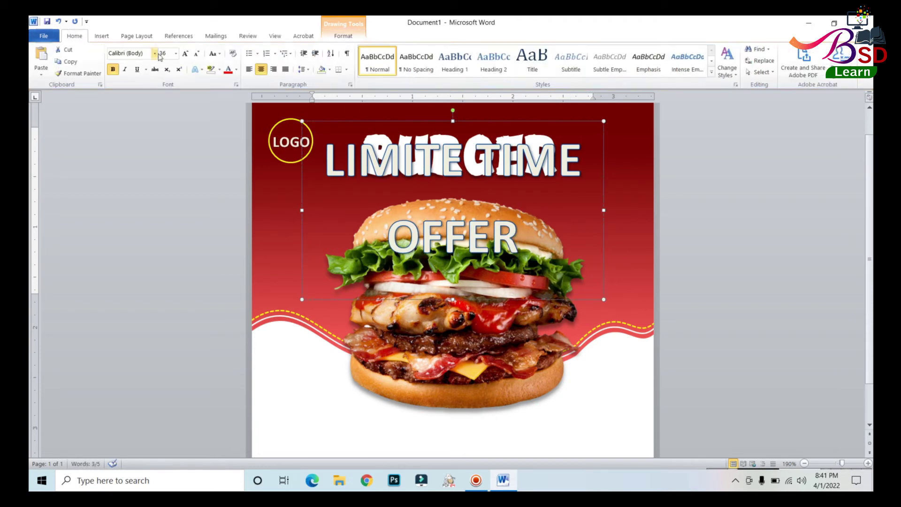
left_click(197, 54)
left_click(196, 53)
left_click(196, 53)
left_click(197, 53)
left_click(196, 54)
left_click(196, 53)
left_click(196, 53)
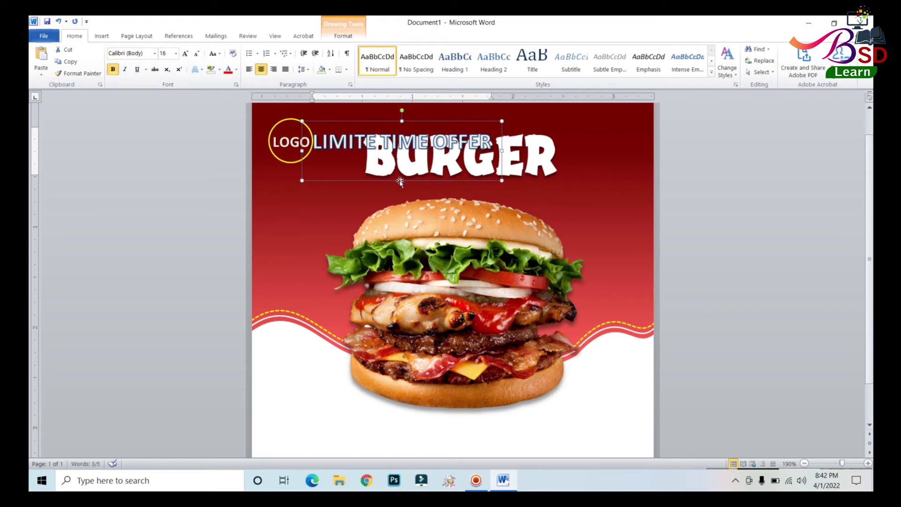
left_click_drag(401, 180, 401, 158)
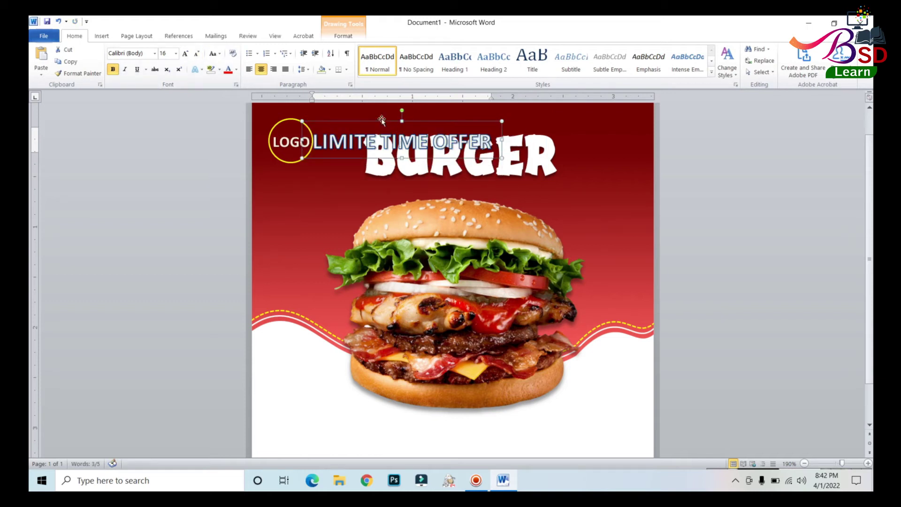
left_click_drag(383, 121, 442, 165)
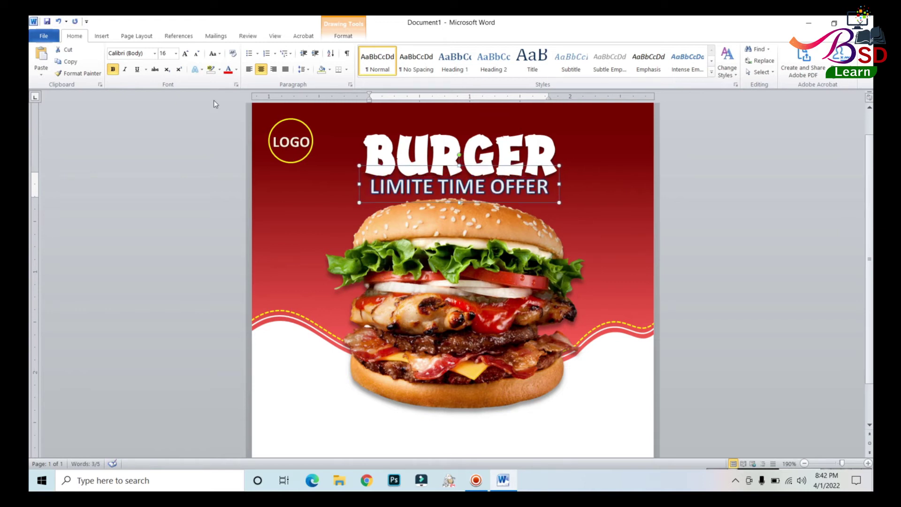
Set the subtitle to Times New Normal, remove its outline, and nudge it down-left
left_click(154, 54)
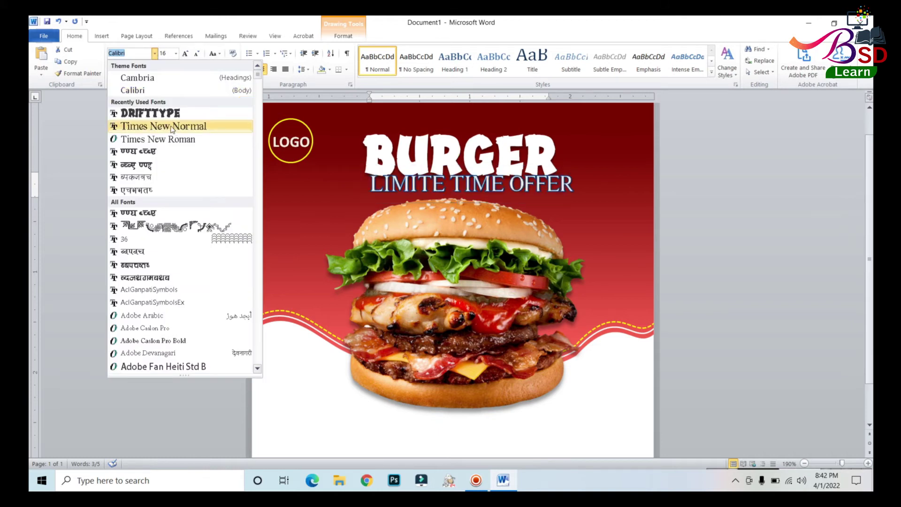
left_click(172, 126)
left_click(359, 38)
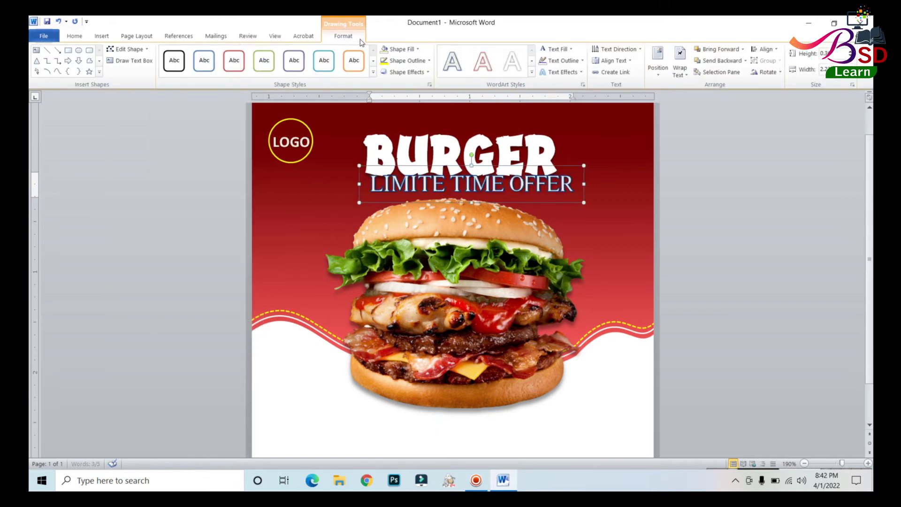
left_click(541, 62)
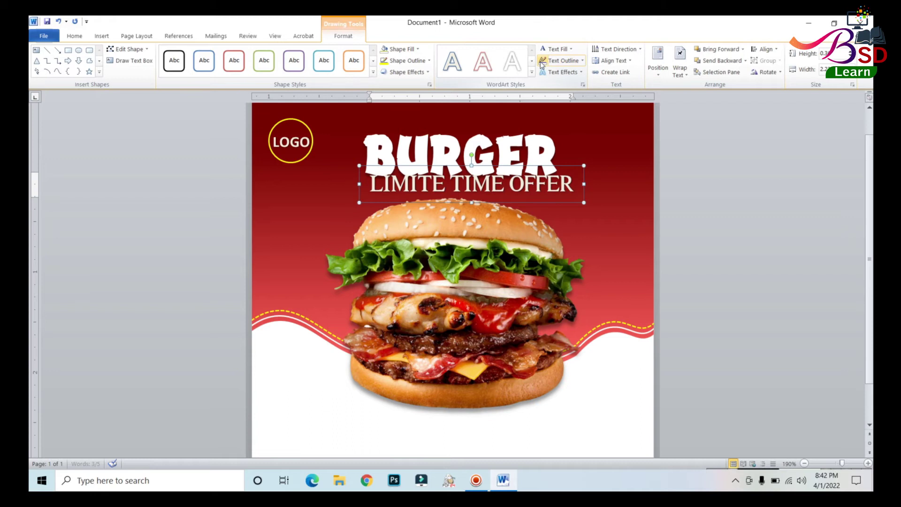
key("Down")
key("Down")
key("Down")
key("Down")
key("Down")
key("Down")
key("Down")
key("Left")
key("Left")
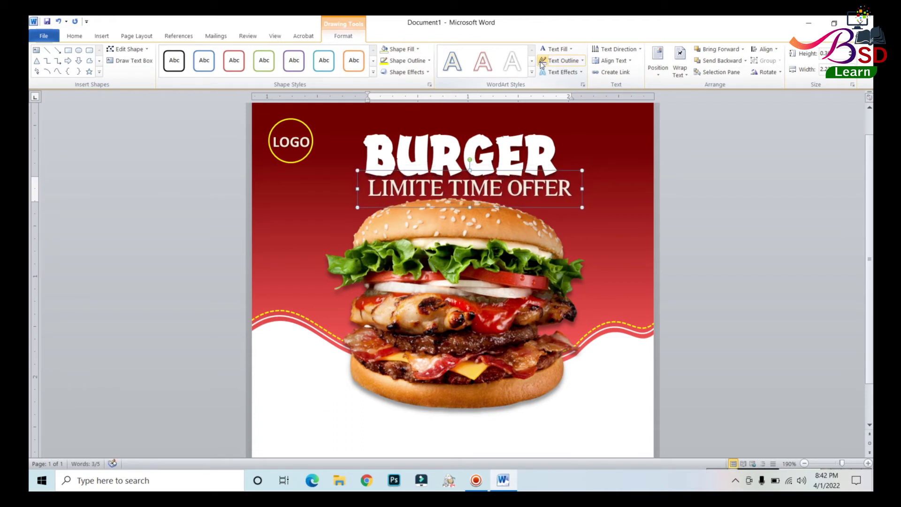
Set the subtitle to 14 pt and shorten its text box
left_click(74, 35)
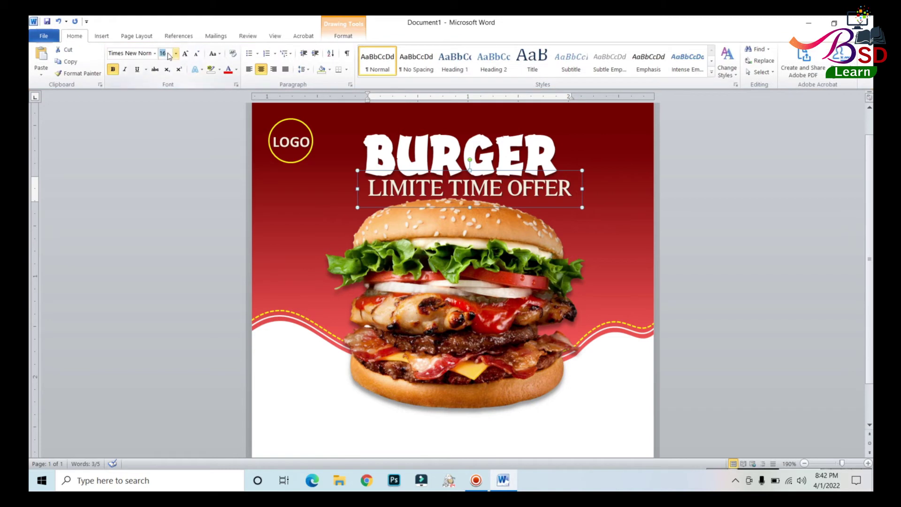
type("14")
key("Return")
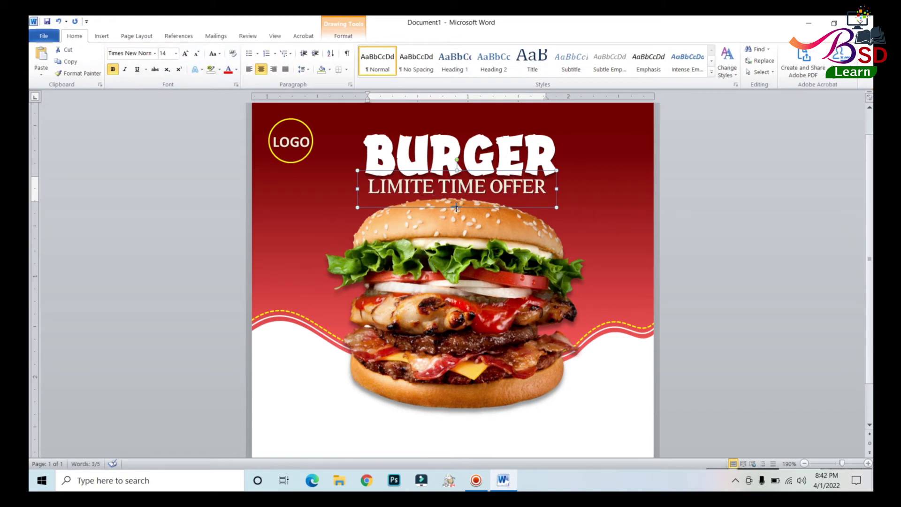
left_click_drag(456, 207, 458, 199)
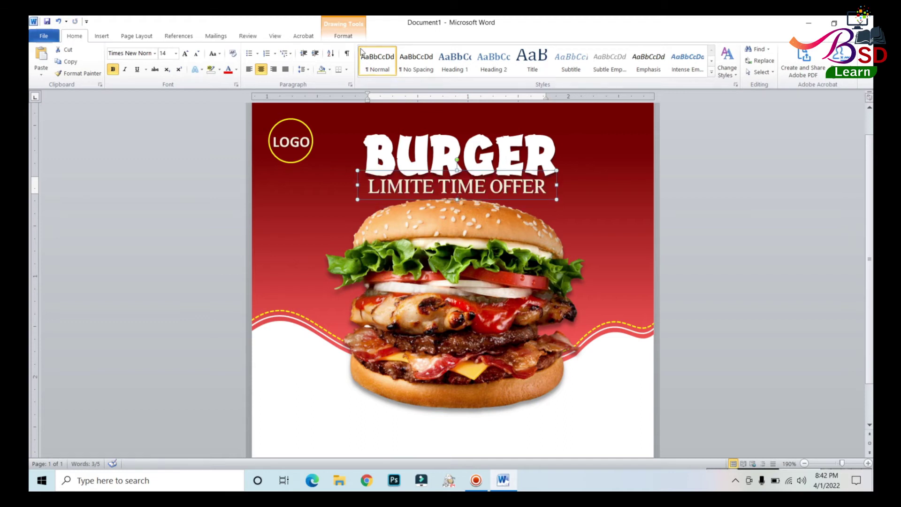
left_click(343, 36)
left_click(562, 72)
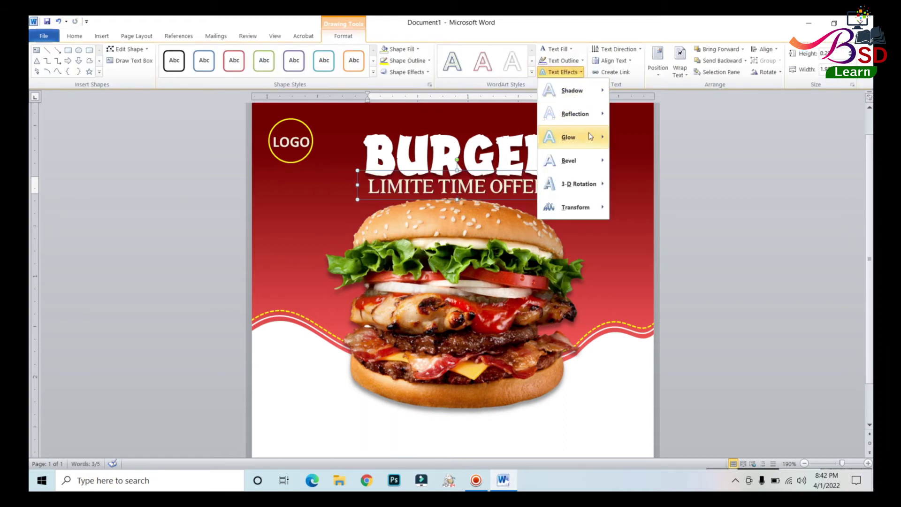
mouse_move(574, 114)
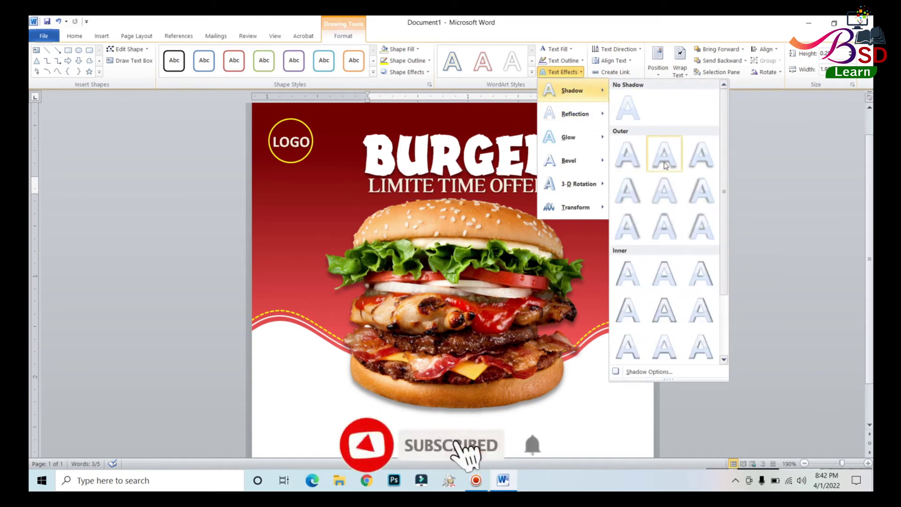
left_click(665, 166)
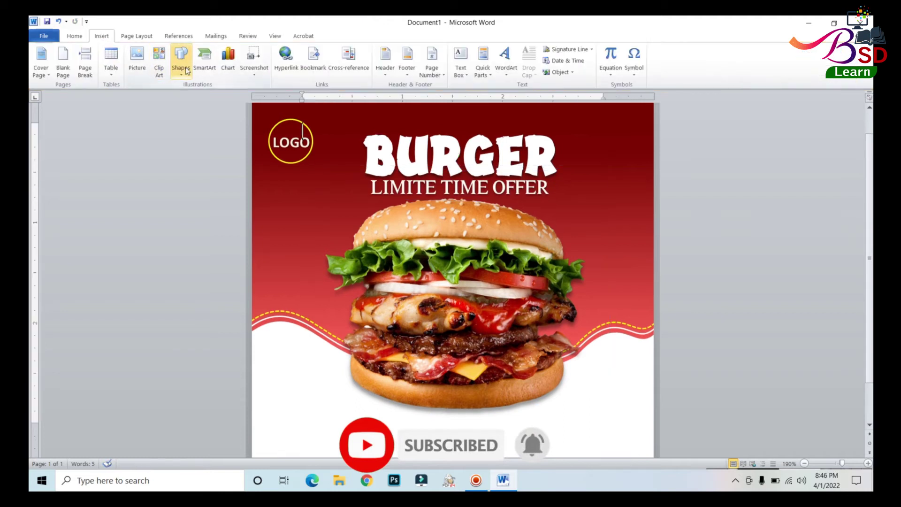
Draw a cloud shape to the right of the burger's top
left_click(180, 61)
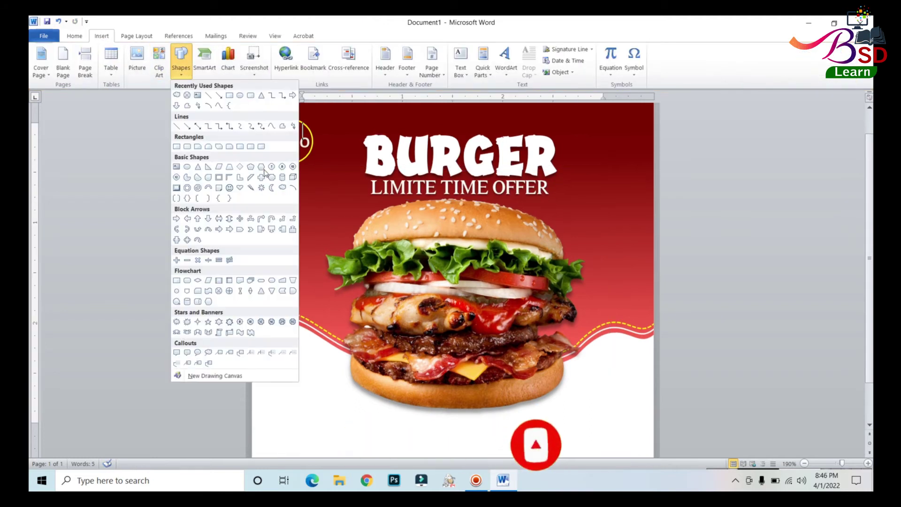
left_click(283, 188)
mouse_move(586, 209)
left_mouse_down()
mouse_move(631, 271)
mouse_move(651, 275)
left_mouse_up()
left_click_drag(624, 240, 614, 220)
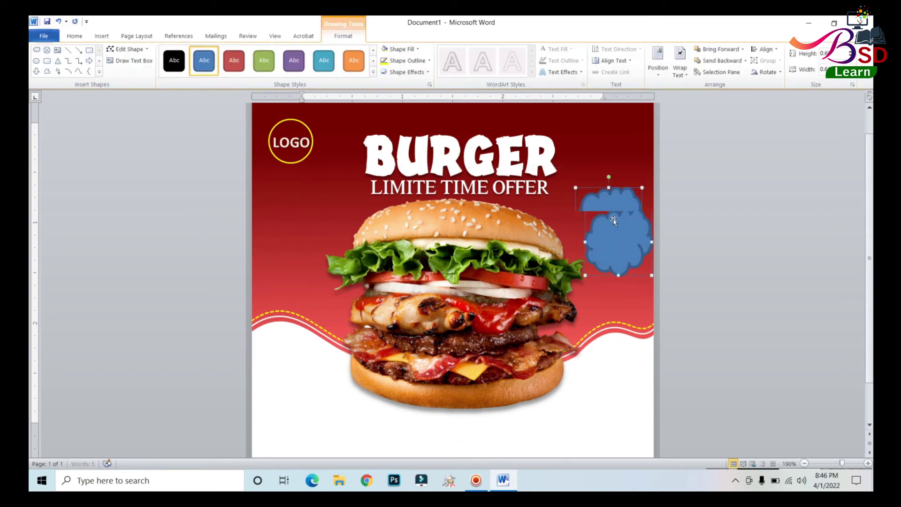
Give the cloud a yellow 1 pt outline, a shadow, and no fill
left_click(404, 61)
left_click(414, 71)
mouse_move(414, 117)
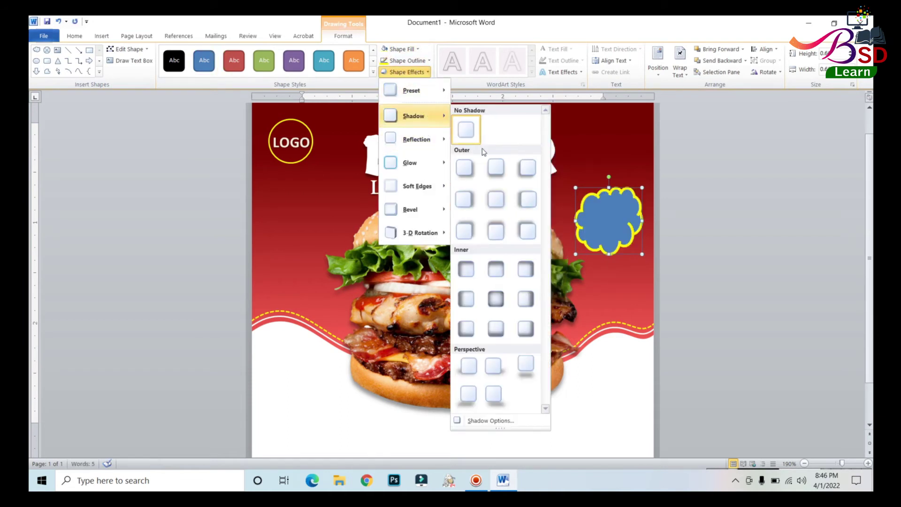
left_click(496, 168)
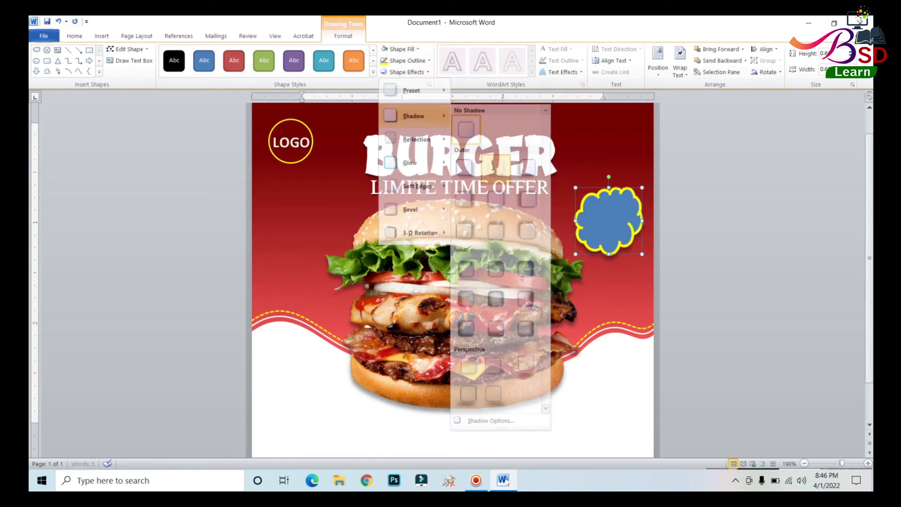
left_click(389, 49)
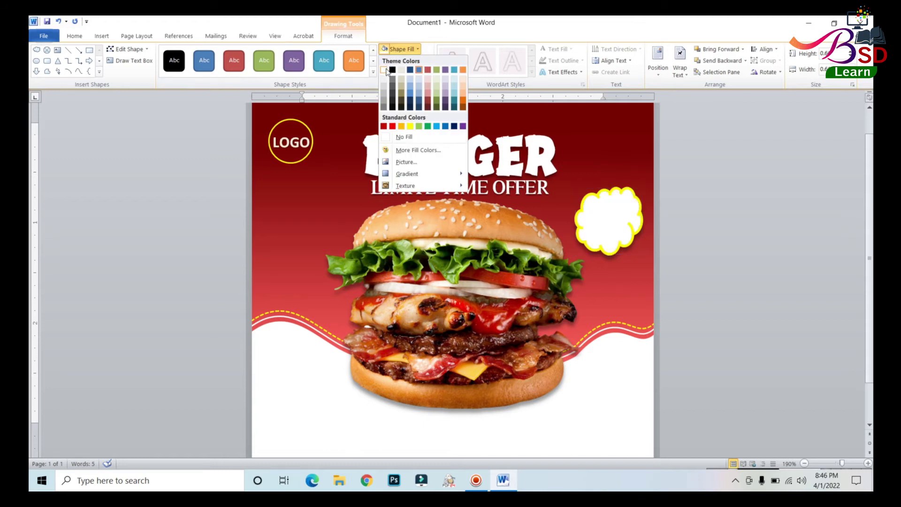
left_click(403, 137)
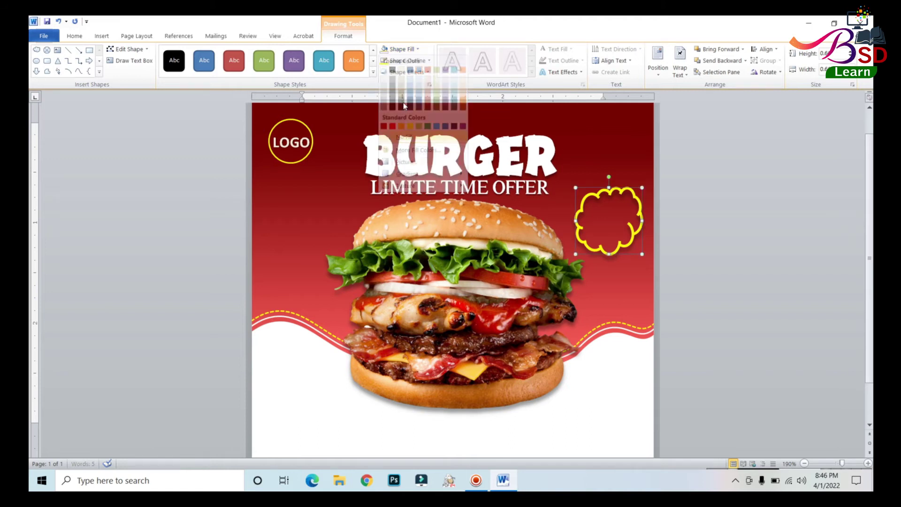
left_click(415, 63)
mouse_move(406, 173)
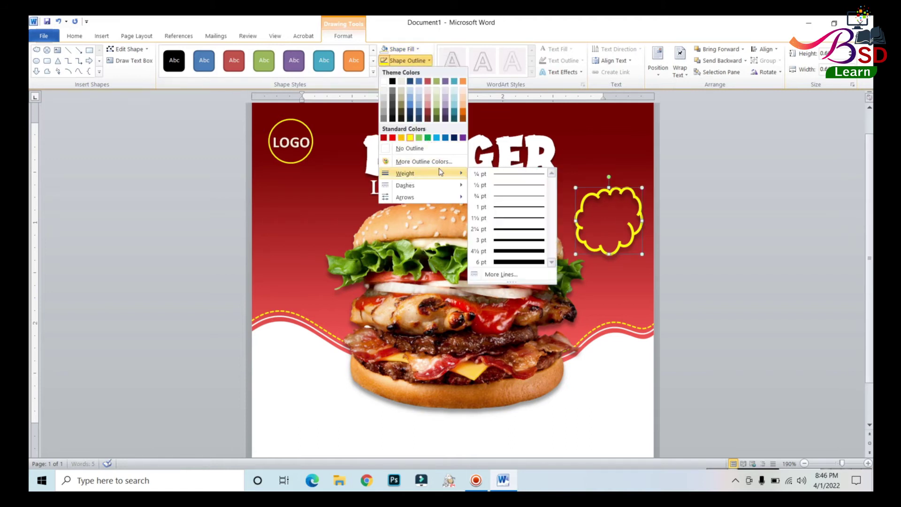
left_click(498, 208)
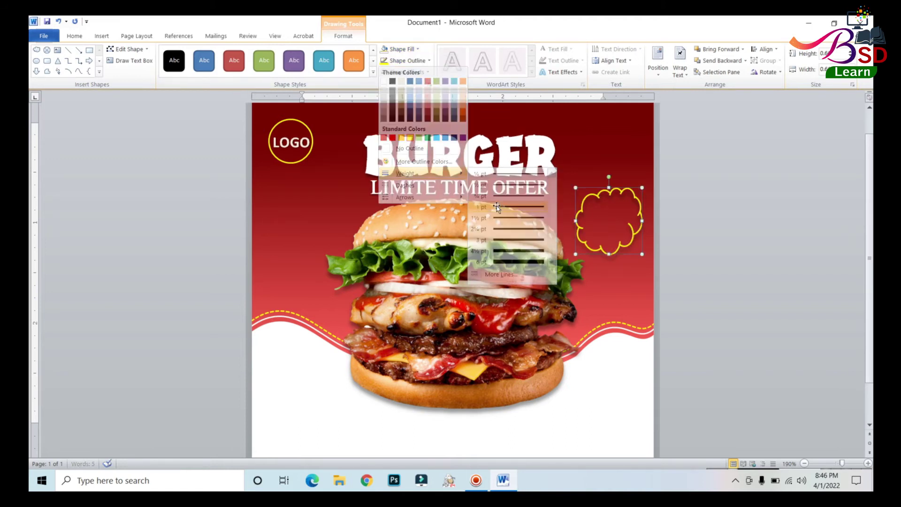
left_click(296, 137)
Copy the LOGO text box and move the pasted copy into the cloud
right_click(284, 126)
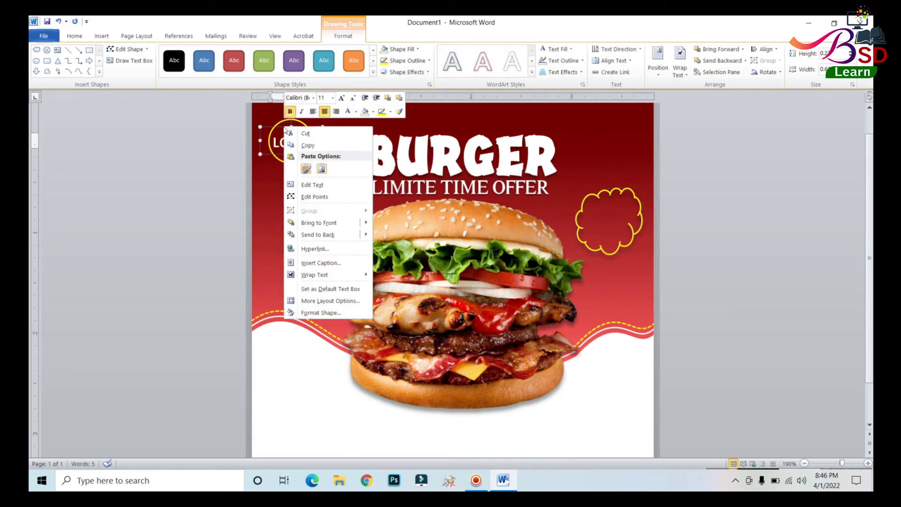
left_click(311, 144)
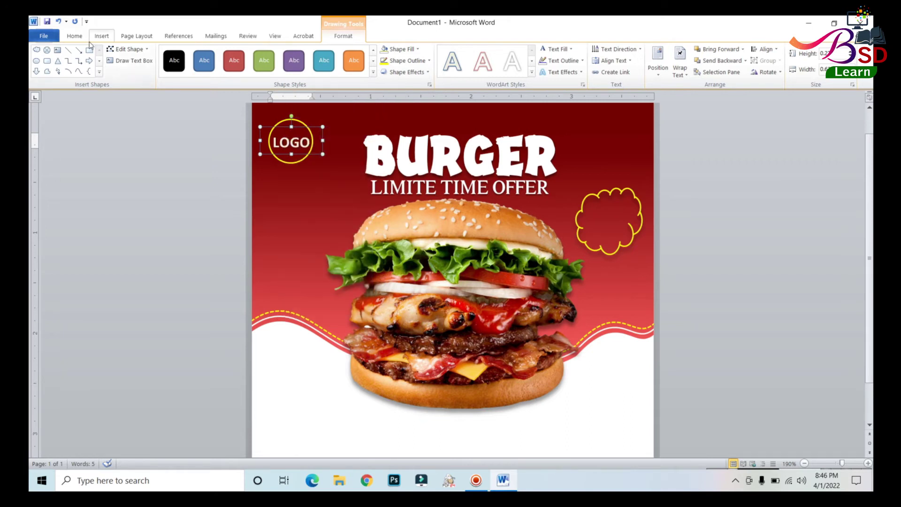
left_click(74, 35)
left_click(41, 56)
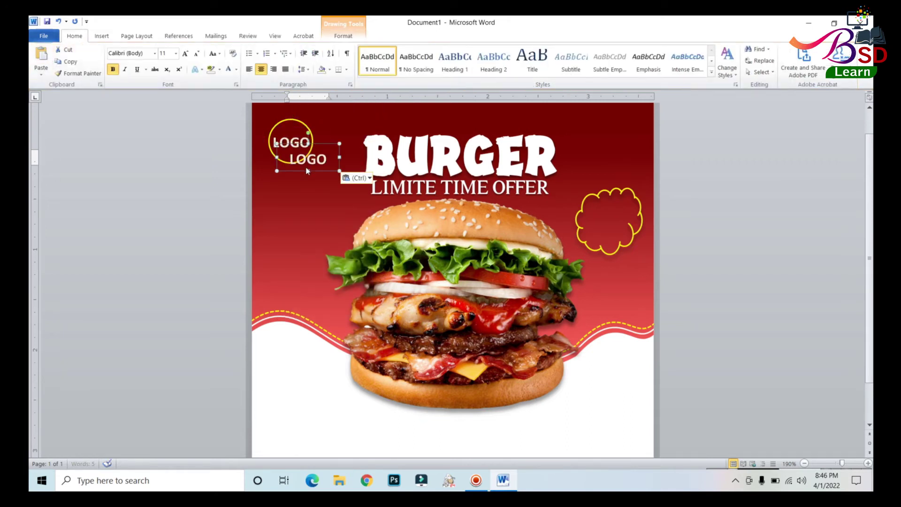
left_click_drag(300, 171, 597, 227)
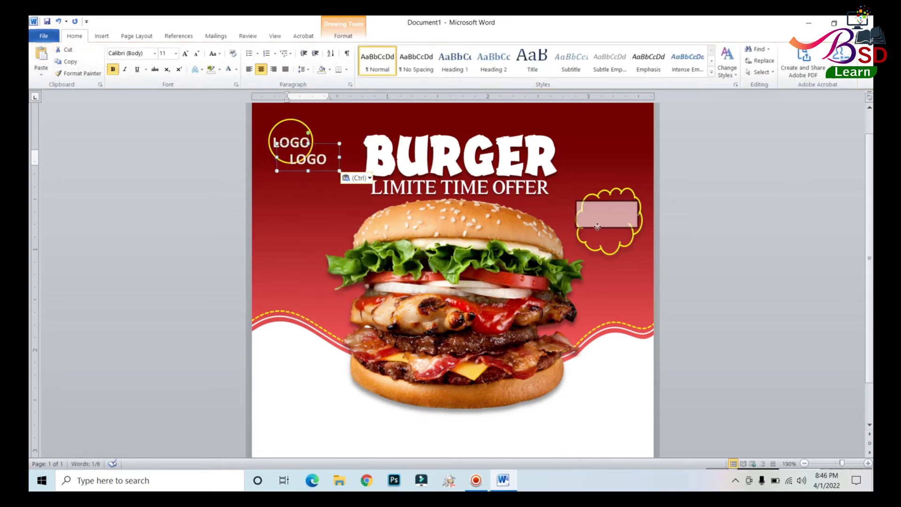
Replace the copy's text with UPTO and enlarge the box to reveal 50%
double_click(607, 216)
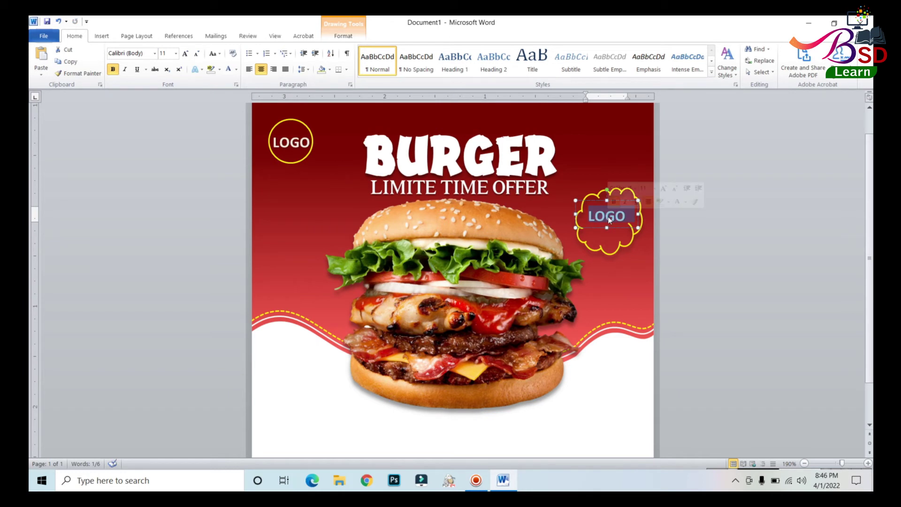
type("UPTO")
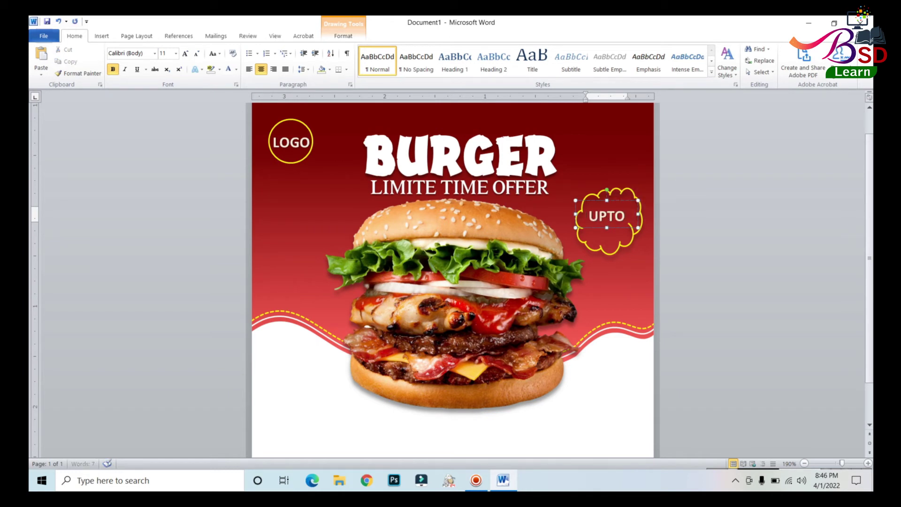
left_click(613, 229)
left_click_drag(607, 227, 608, 254)
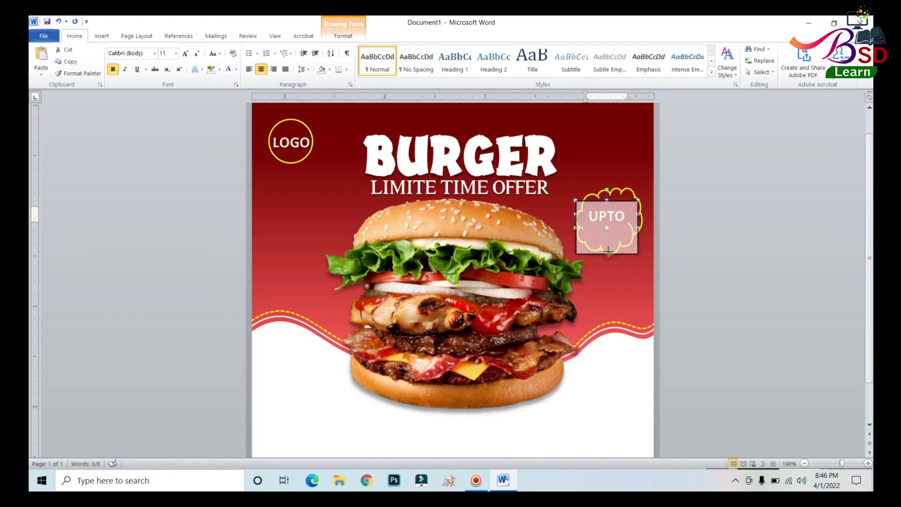
left_click_drag(606, 200, 607, 192)
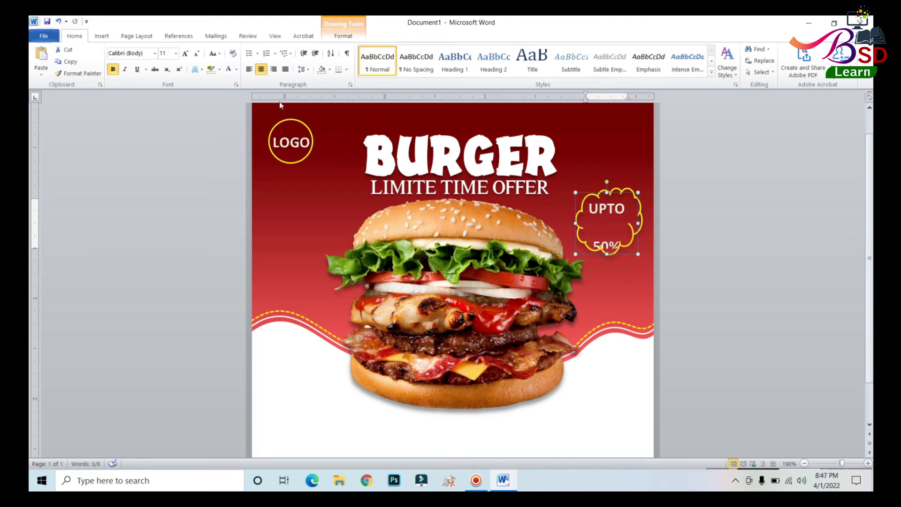
Tighten the cloud text's line spacing and set it to Times New Normal
left_click(304, 70)
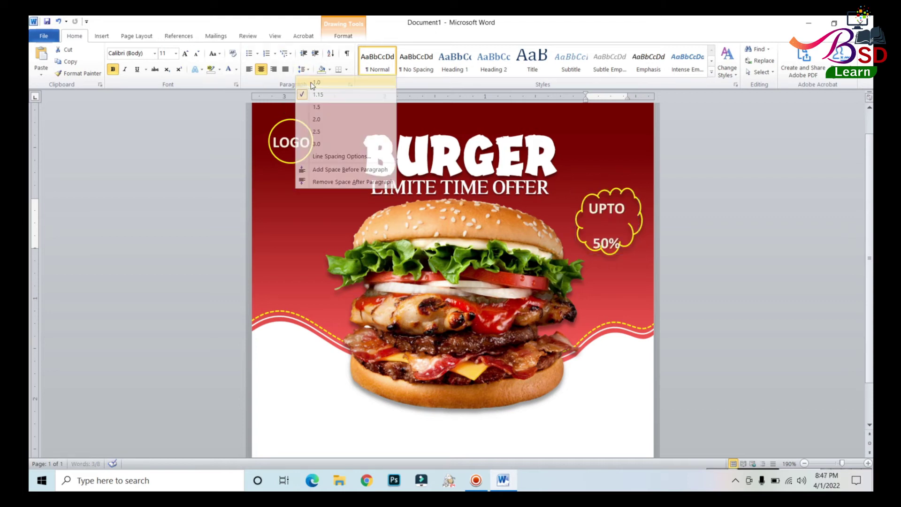
left_click(350, 182)
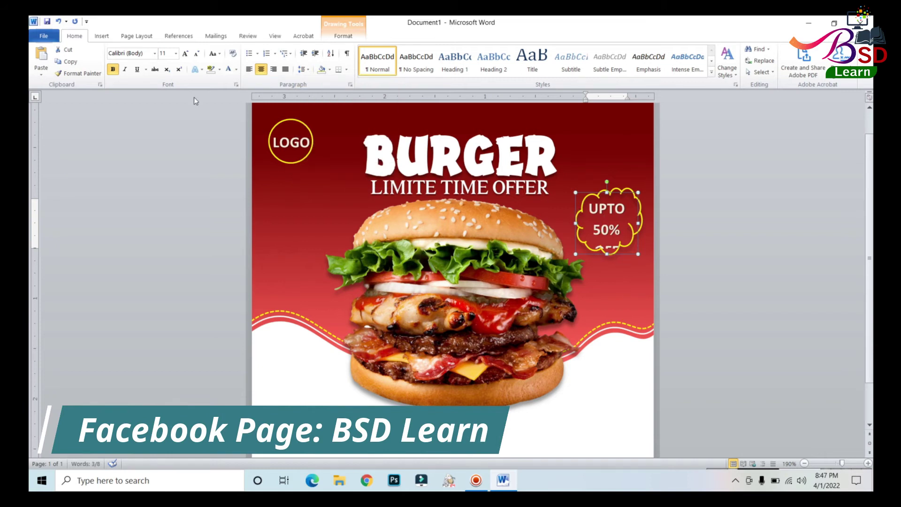
left_click(155, 53)
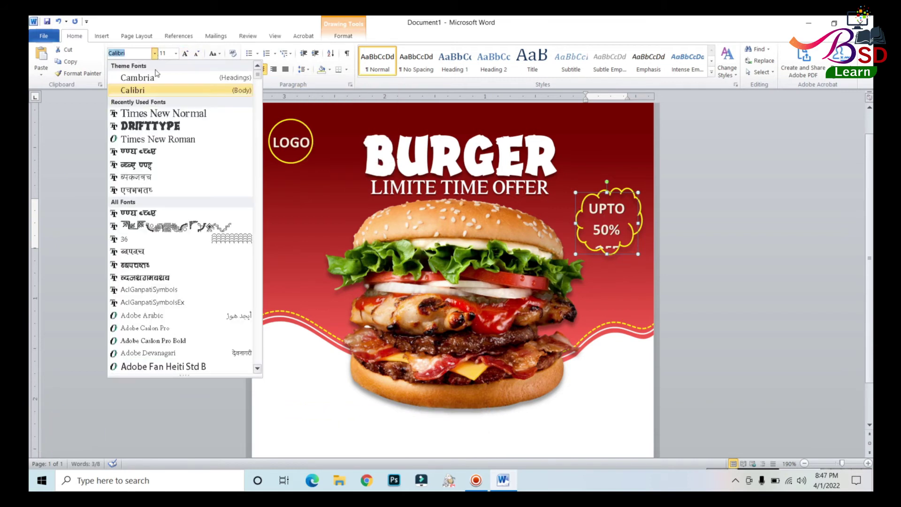
left_click(167, 115)
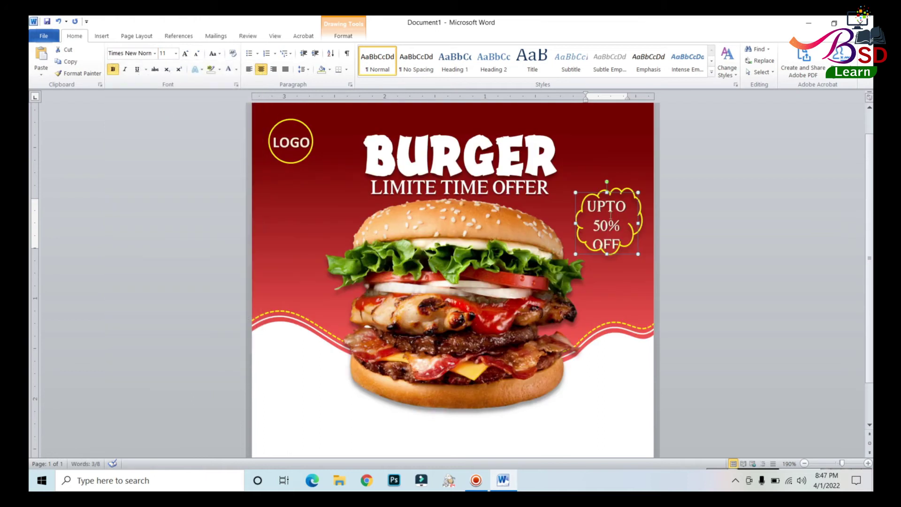
Shrink the cloud text to 10 pt, make the badge shorter, and nudge it up
left_click_drag(637, 193, 641, 189)
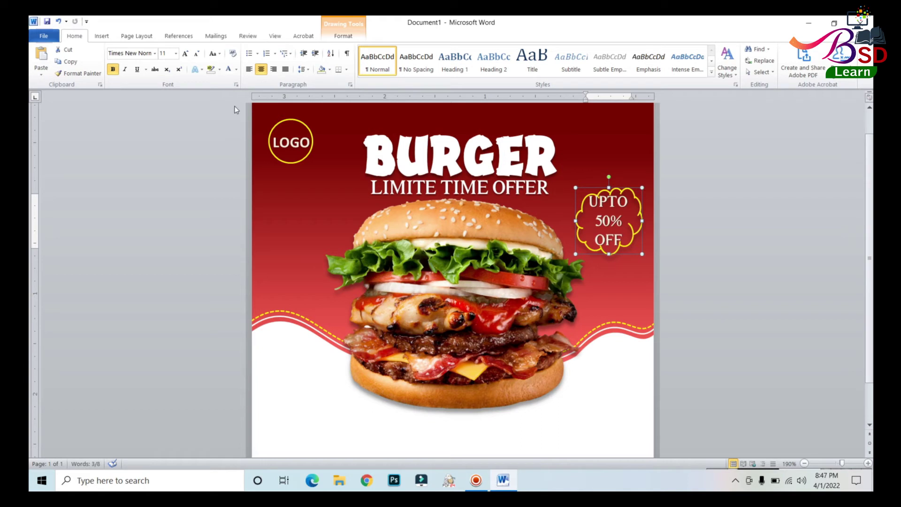
left_click(196, 56)
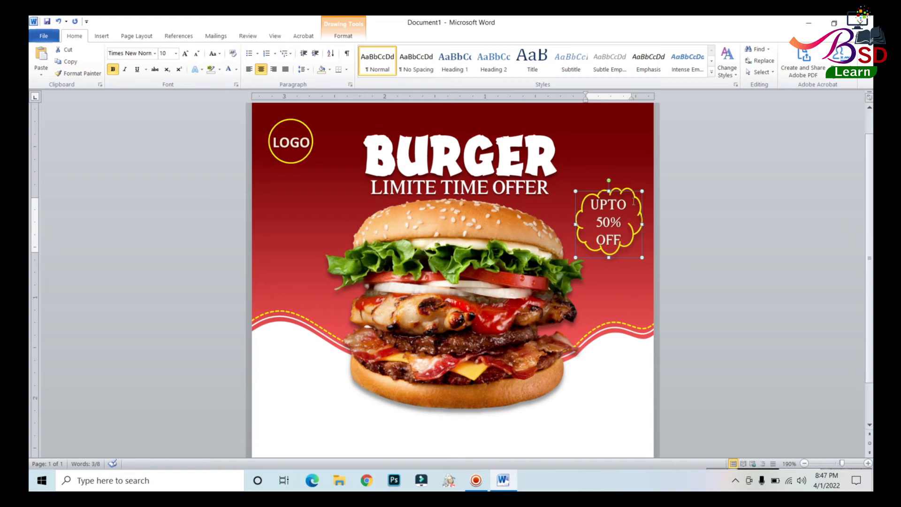
left_click_drag(643, 190, 639, 196)
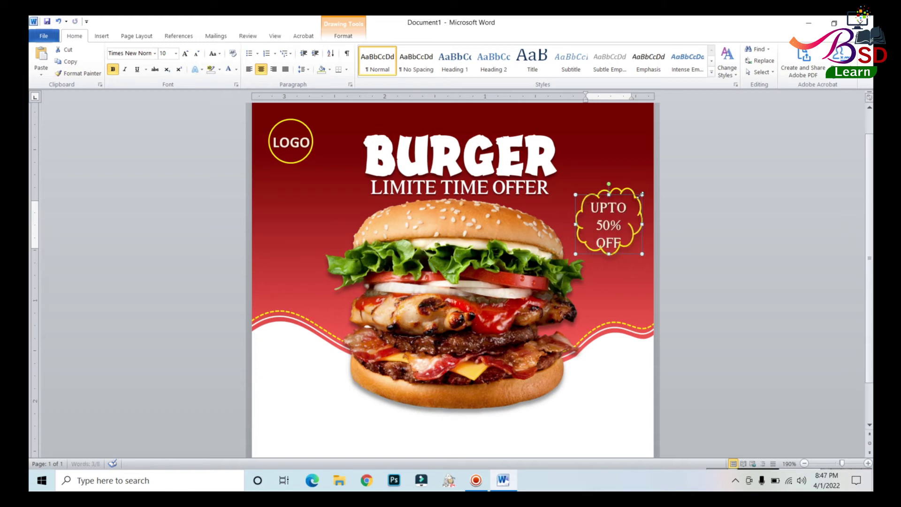
key("Up")
key("Up")
key("Up")
key("Up")
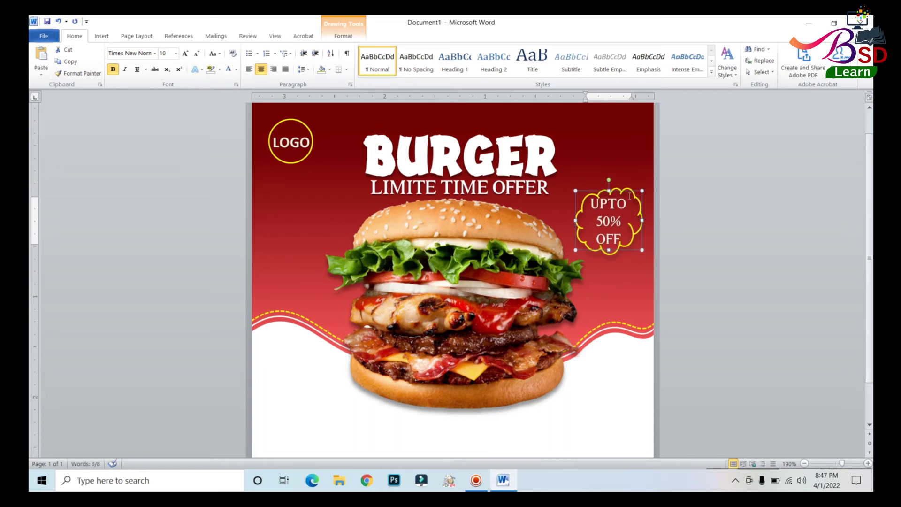
Group the cloud badge into one object and copy it
left_click(616, 190)
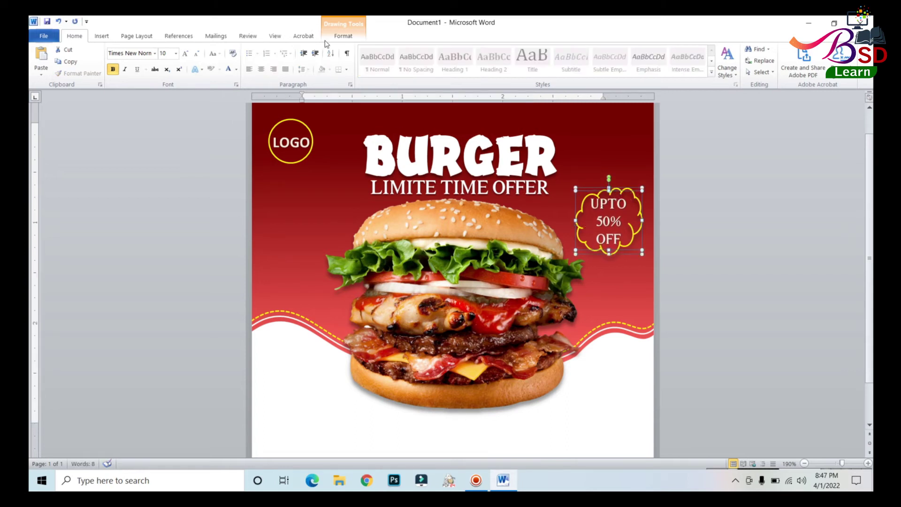
left_click(349, 38)
left_click(765, 60)
left_click(773, 70)
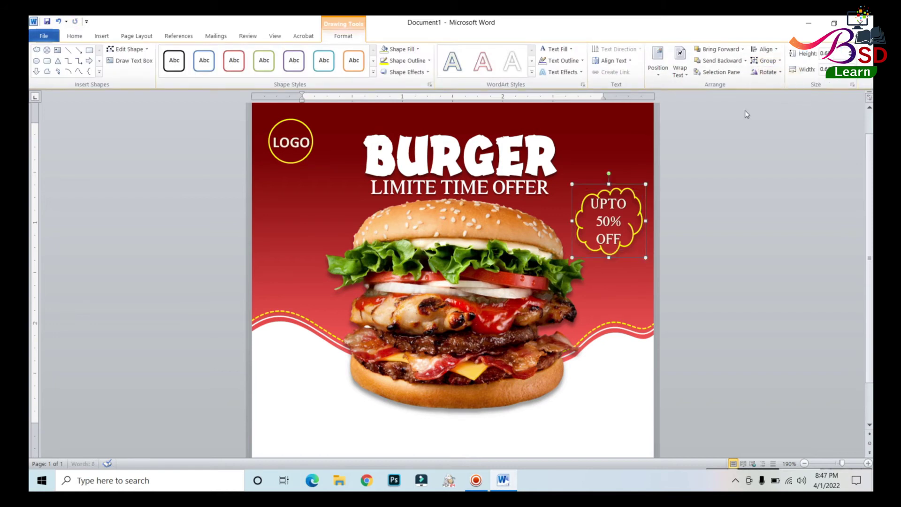
right_click(622, 184)
left_click(648, 205)
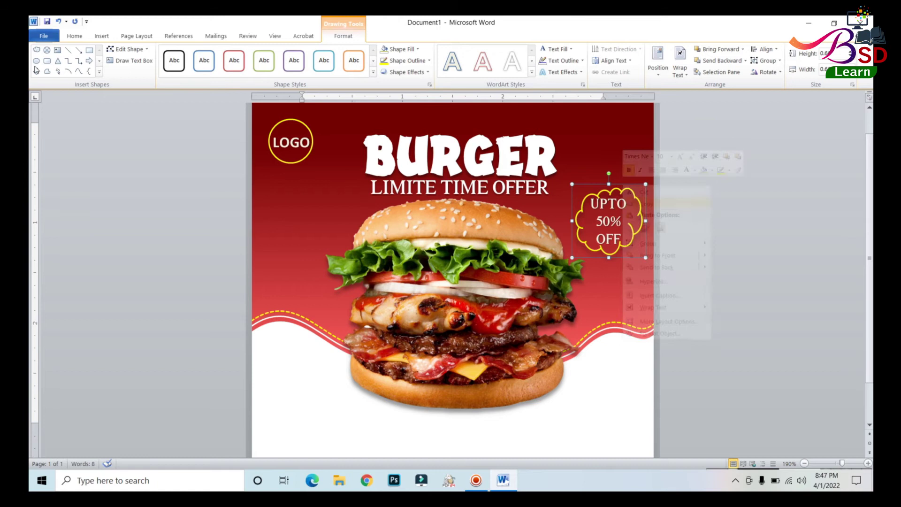
Paste the badge copy, move it to the flyer's lower left, and group it
left_click(74, 37)
left_click(41, 56)
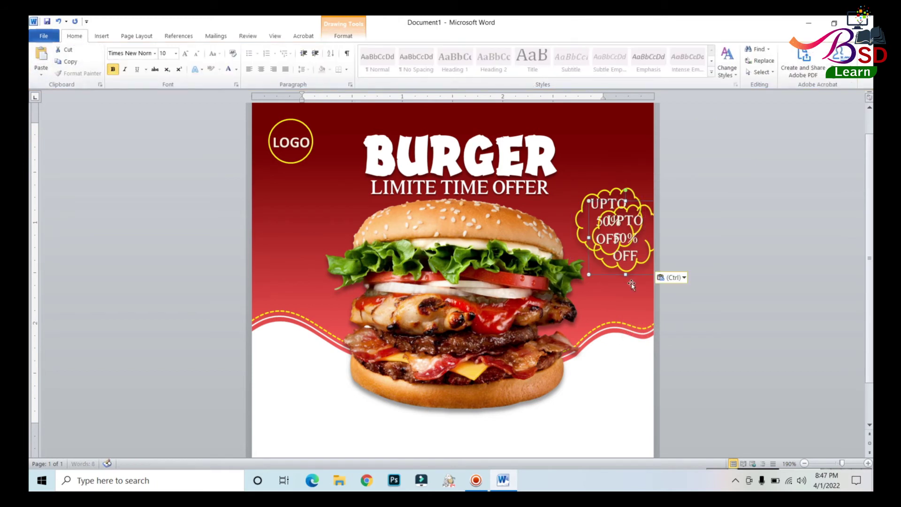
mouse_move(609, 274)
left_mouse_down()
mouse_move(278, 372)
mouse_move(284, 375)
left_mouse_up()
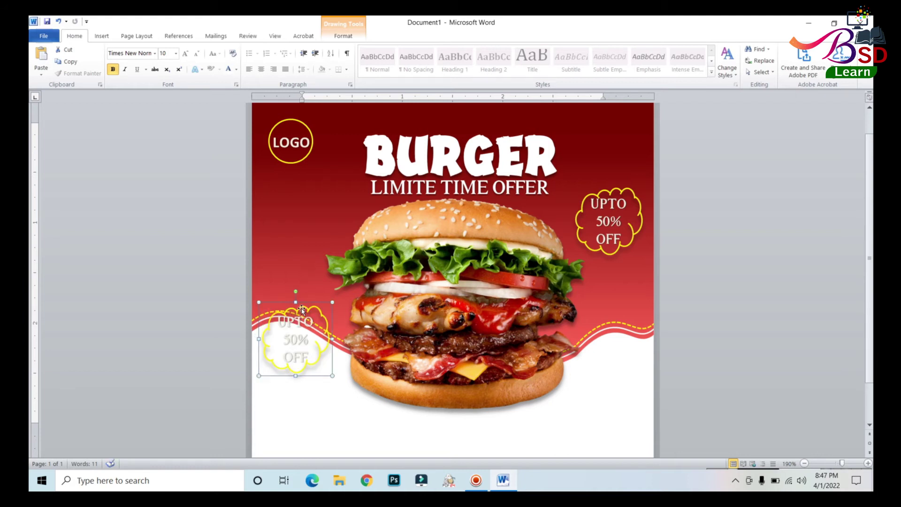
left_click(343, 36)
left_click(765, 61)
left_click(772, 84)
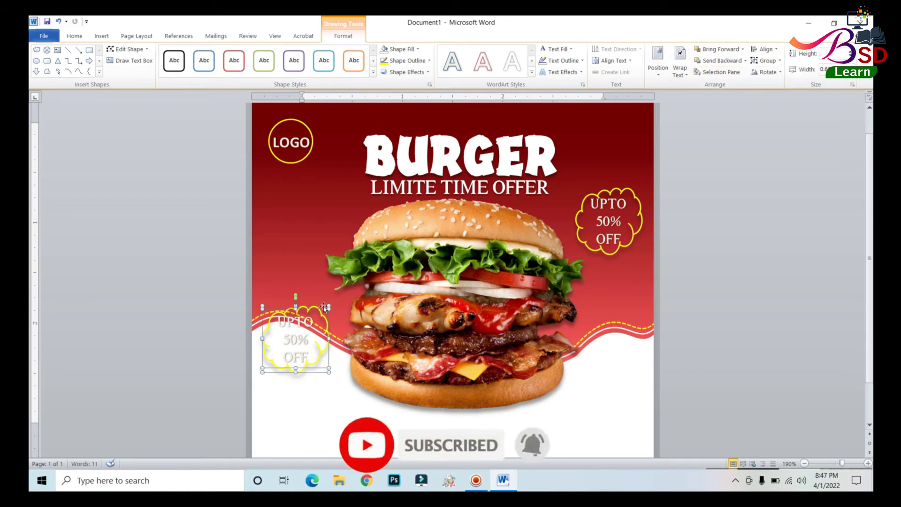
left_click(336, 389)
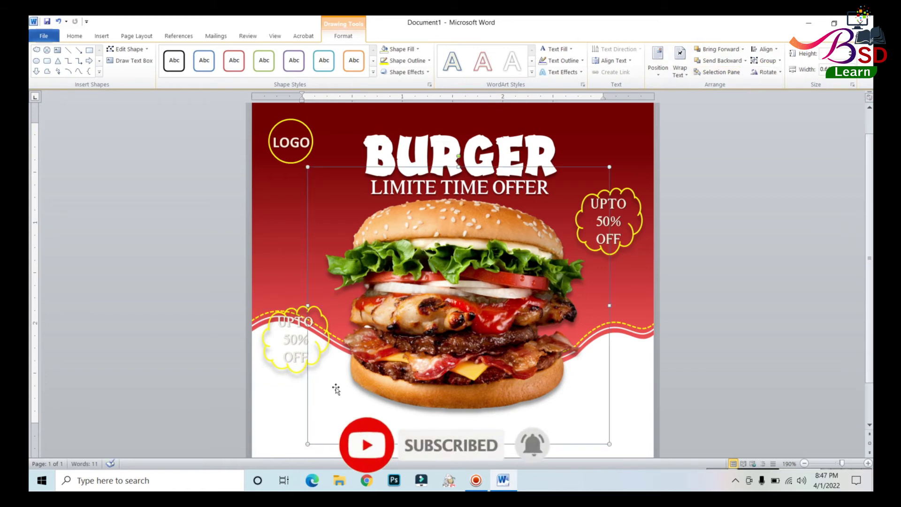
left_click(298, 309)
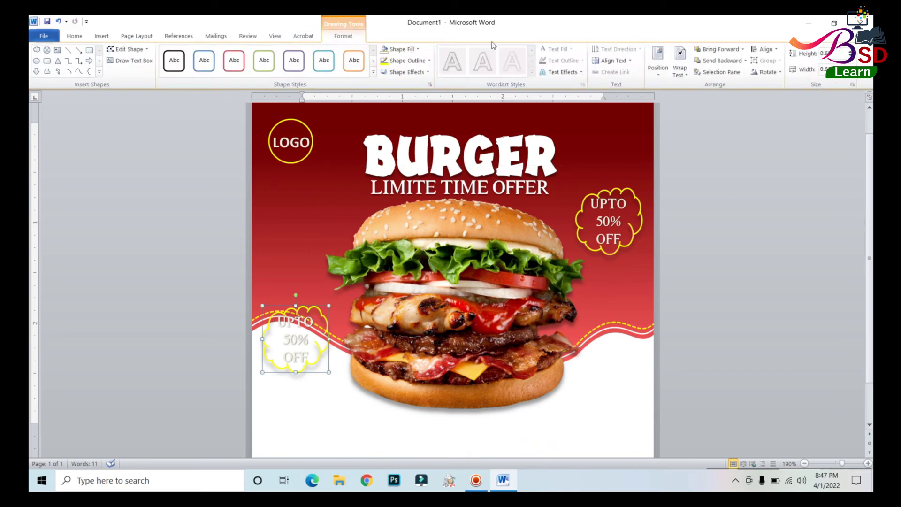
Give the lower-left badge copy a red outline and shift it slightly lower
left_click(412, 62)
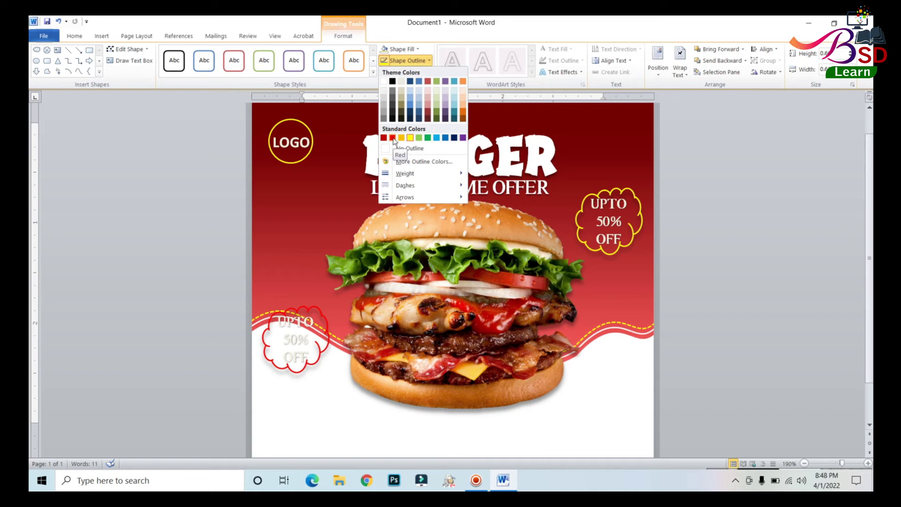
left_click(393, 138)
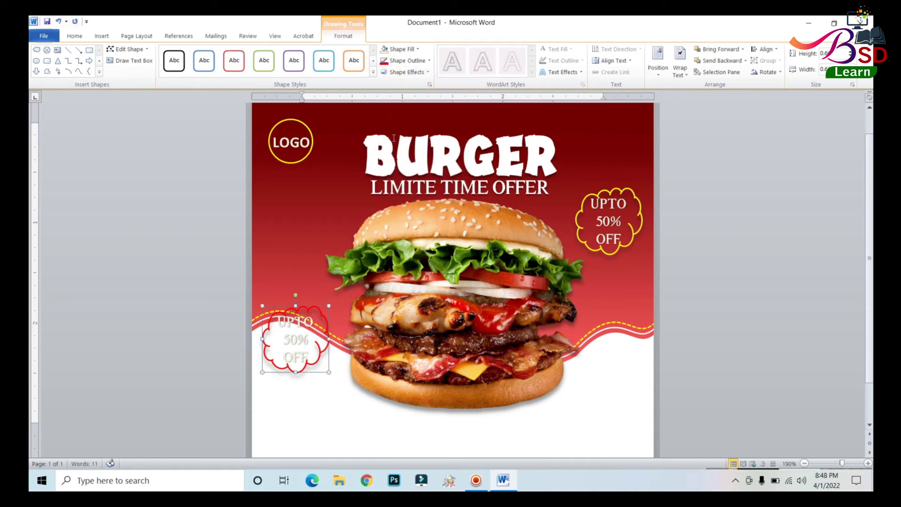
key("ctrl+Down")
key("ctrl+Down")
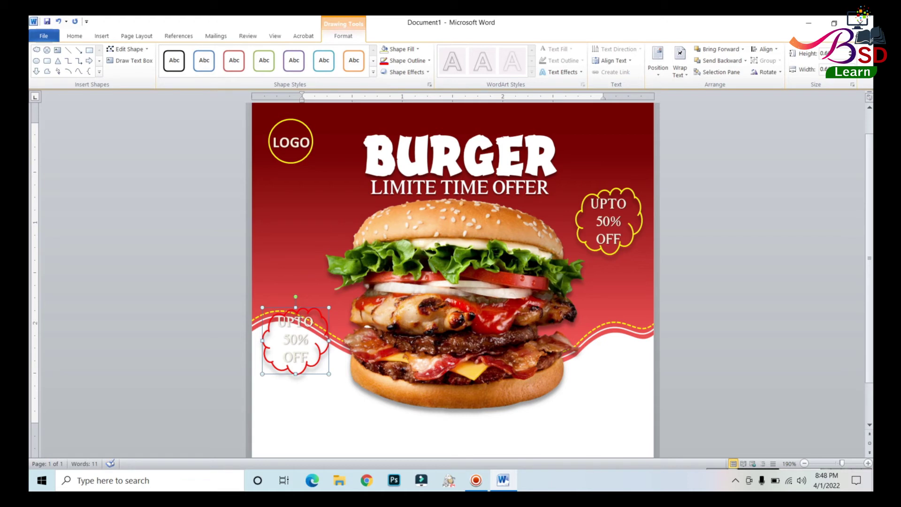
left_click(296, 340)
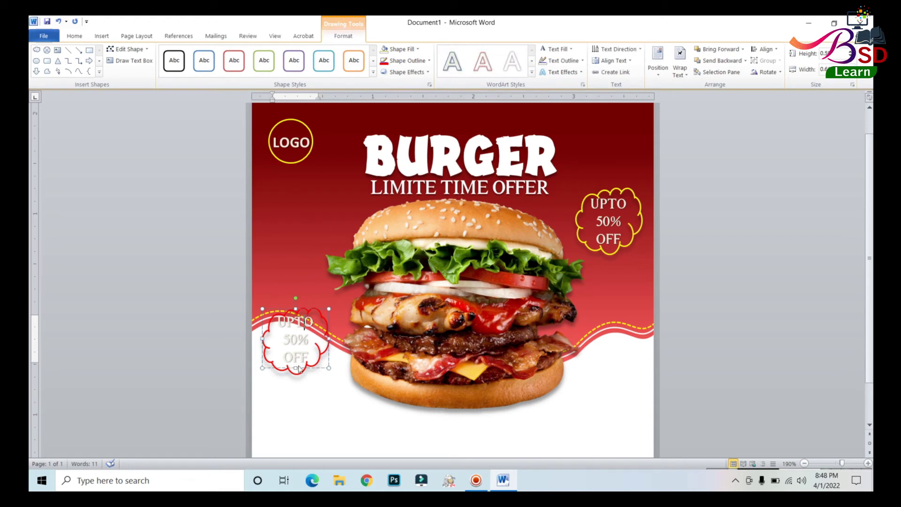
left_click_drag(301, 371, 299, 374)
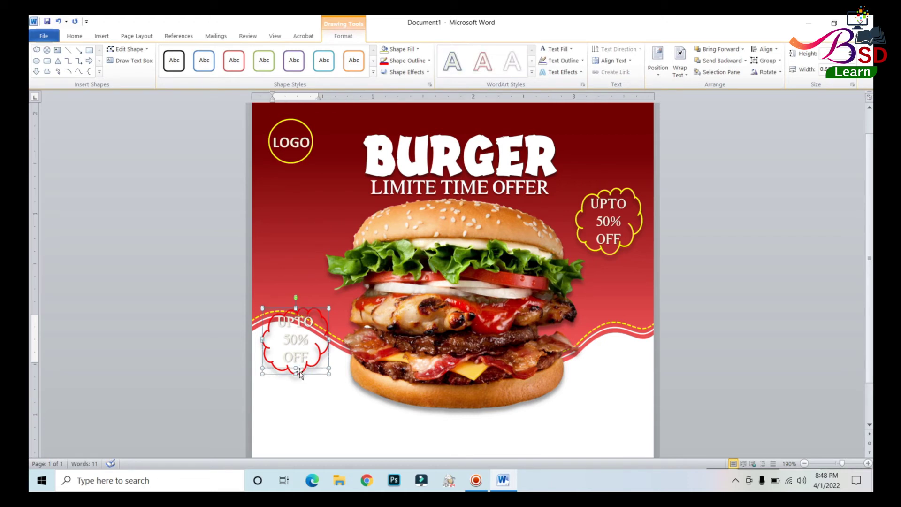
key("ctrl+Down")
key("ctrl+Down")
key("ctrl+Down")
key("ctrl+Down")
key("ctrl+Down")
key("ctrl+Down")
key("ctrl+Down")
key("ctrl+Down")
key("ctrl+Down")
key("ctrl+Down")
key("ctrl+Down")
key("ctrl+Down")
key("ctrl+Down")
key("ctrl+Down")
key("ctrl+Down")
key("ctrl+Down")
key("ctrl+Down")
Make the badge's UPTO 50% OFF text solid black and nudge the badge down a little
left_click(294, 360)
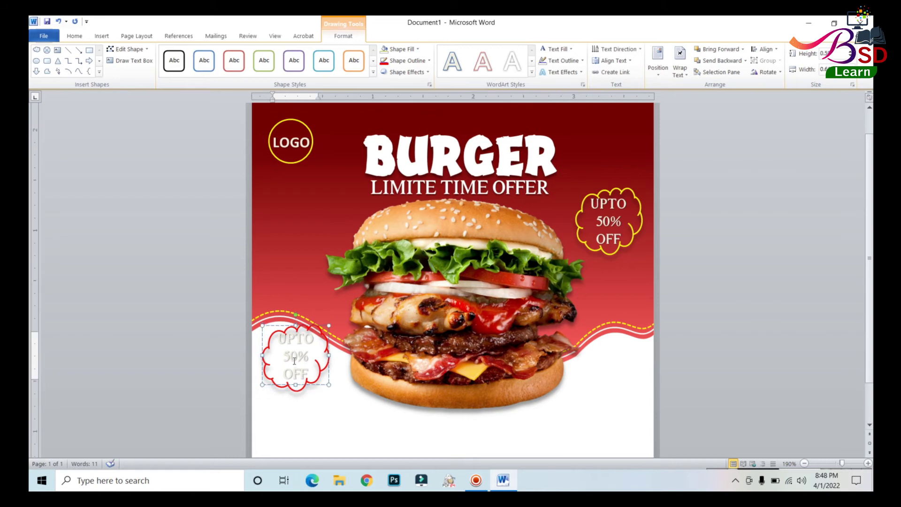
key("ctrl+a")
left_click(571, 49)
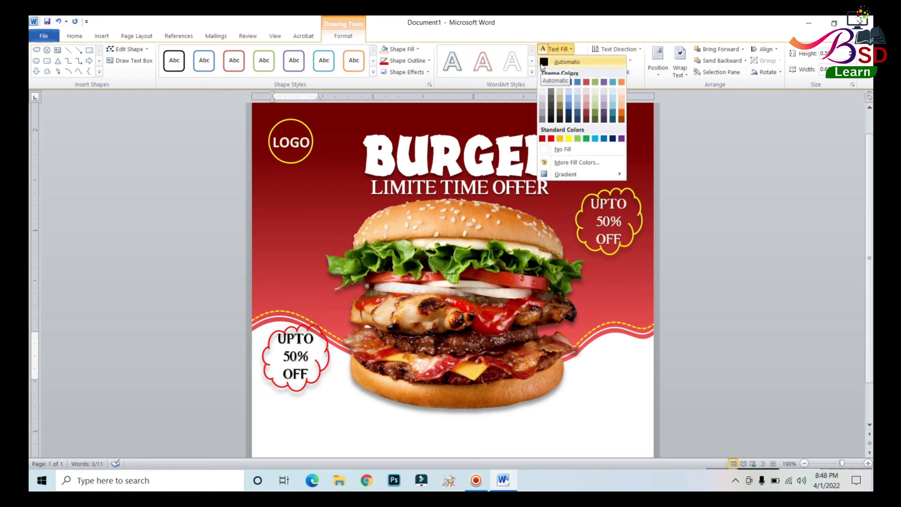
left_click(551, 82)
key("Down")
key("Down")
key("Down")
Insert 'ORDER NOW' as WordArt and move it toward the flyer's bottom
left_click(763, 298)
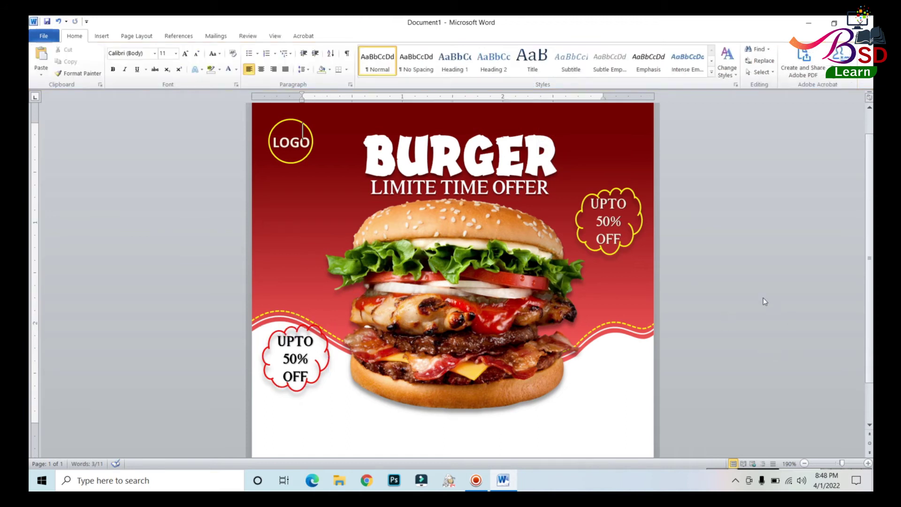
scroll(750, 286, "down", 1)
scroll(737, 304, "up", 3, "ctrl")
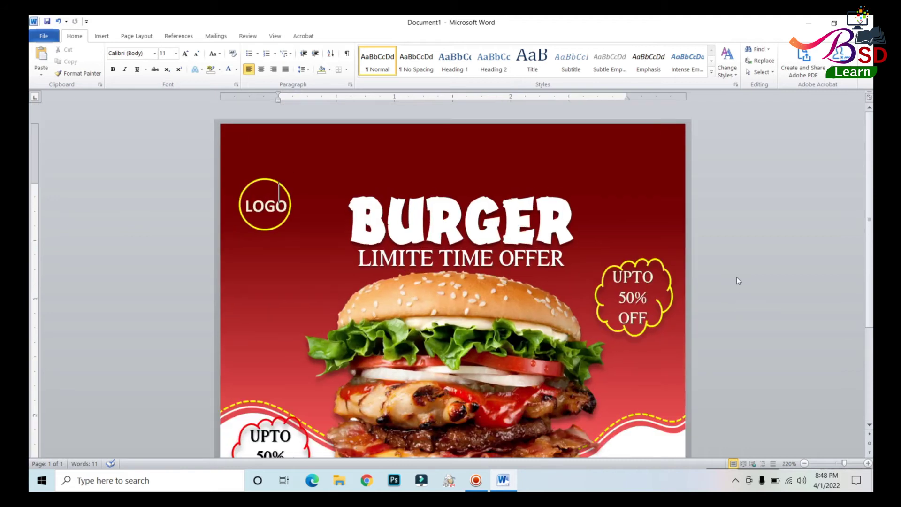
scroll(738, 287, "down", 3)
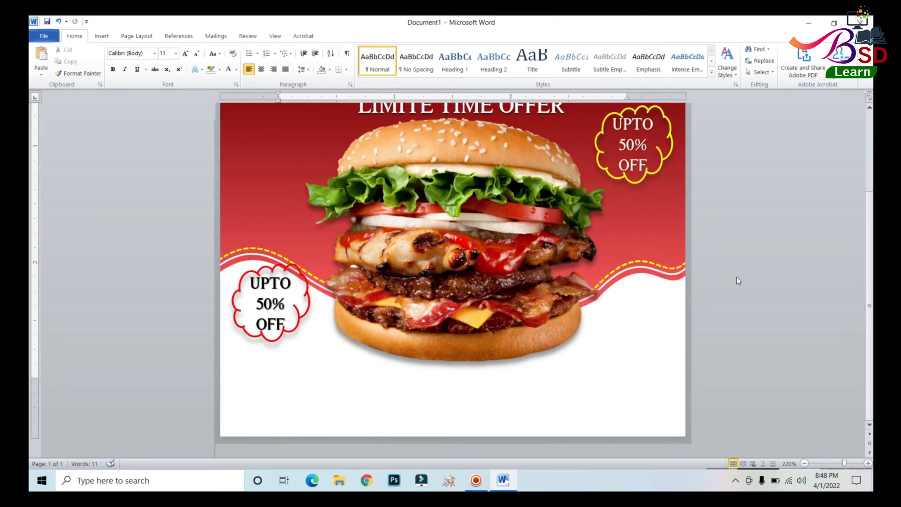
left_click(101, 36)
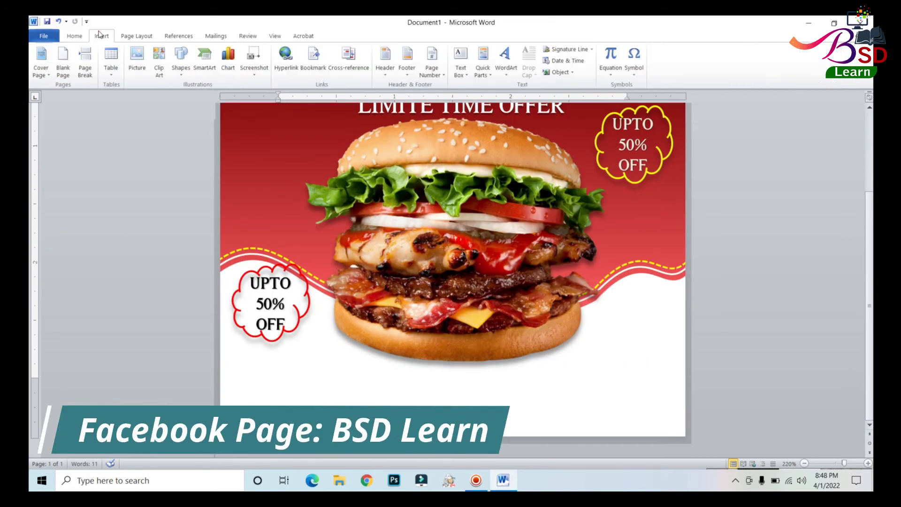
left_click(506, 59)
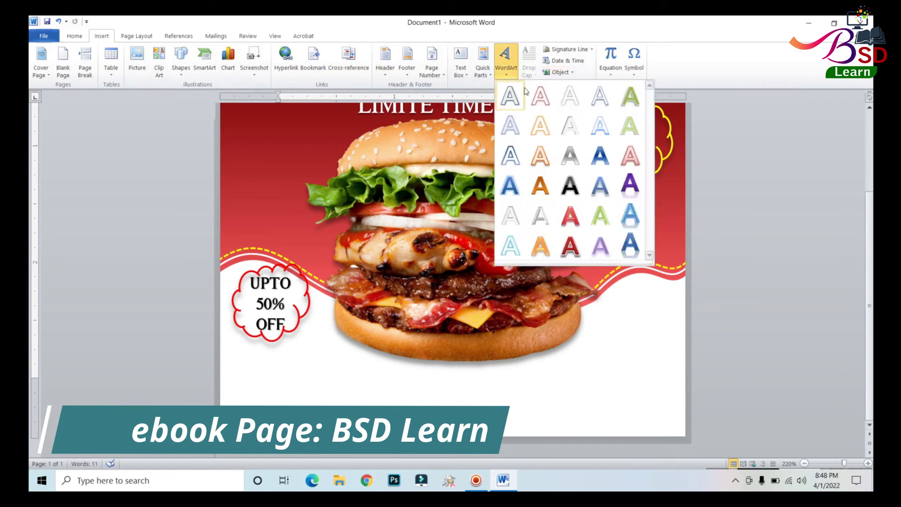
left_click(511, 104)
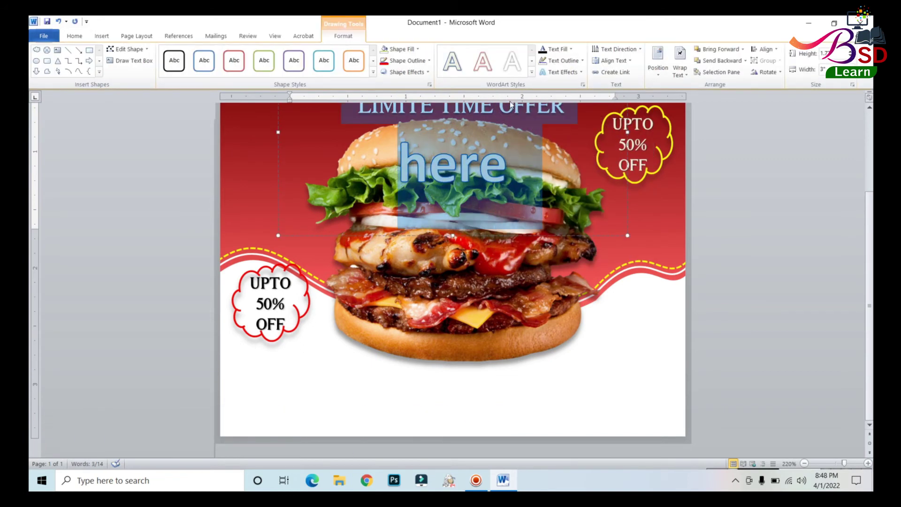
type("OR")
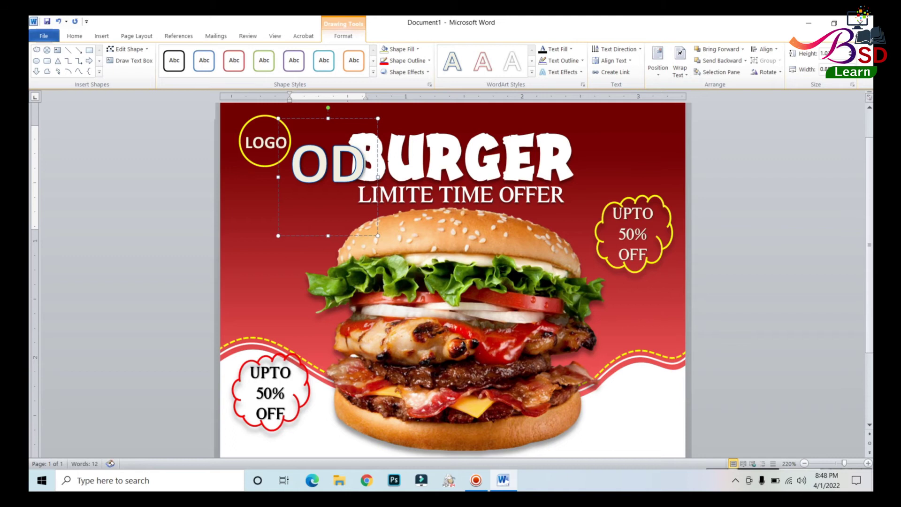
type("DER NOW")
left_click_drag(497, 118, 514, 327)
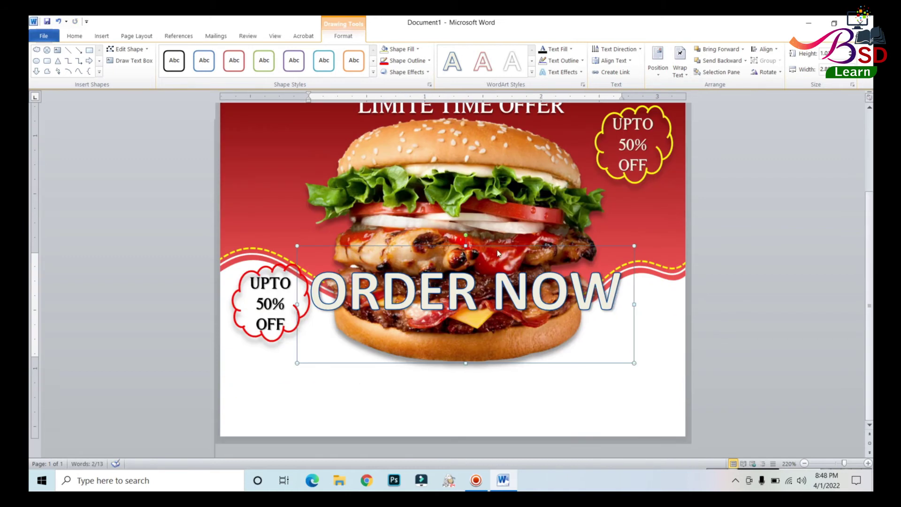
Set ORDER NOW in Times New Roman at size 12, positioned below the burger
left_click(75, 36)
left_click(154, 53)
left_click(170, 115)
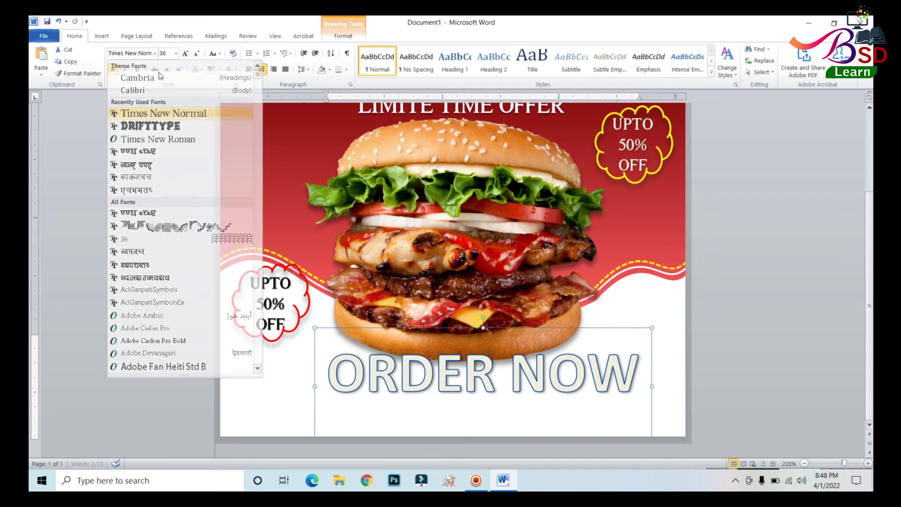
left_click(197, 54)
left_click(197, 54)
left_click(197, 54)
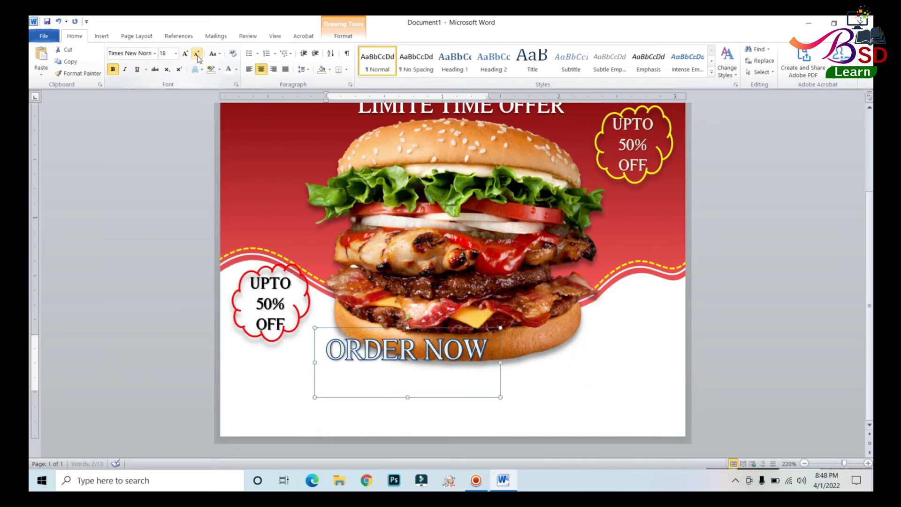
left_click(198, 54)
left_click(185, 53)
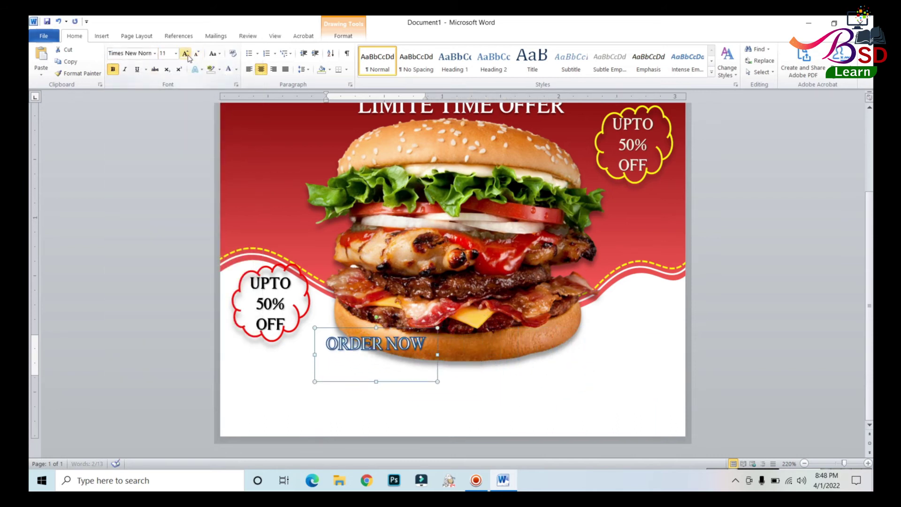
left_click_drag(380, 378, 380, 360)
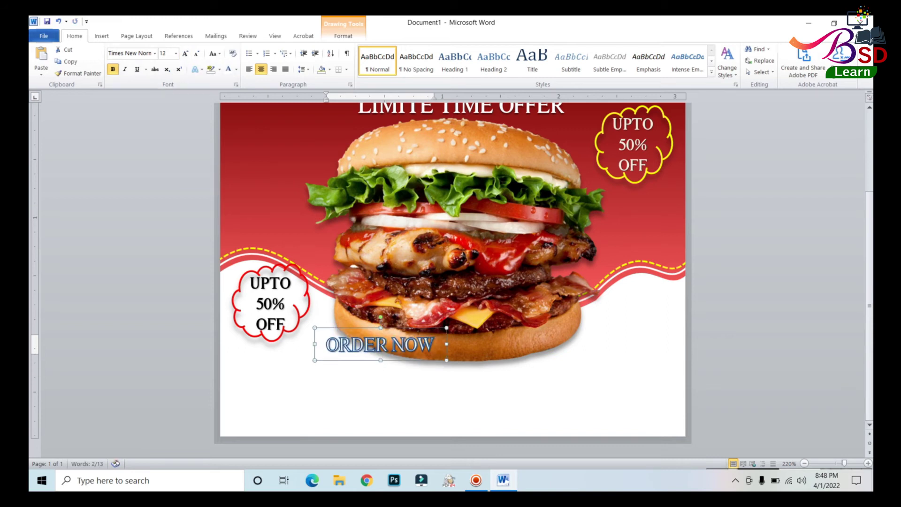
Make the ORDER NOW text black and move it to the flyer's lower-right corner
left_click(343, 35)
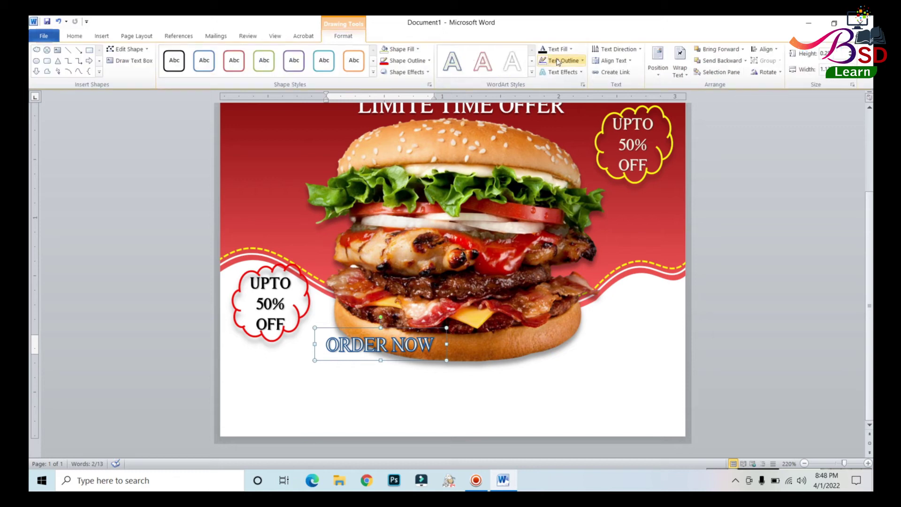
left_click(544, 62)
left_click(556, 48)
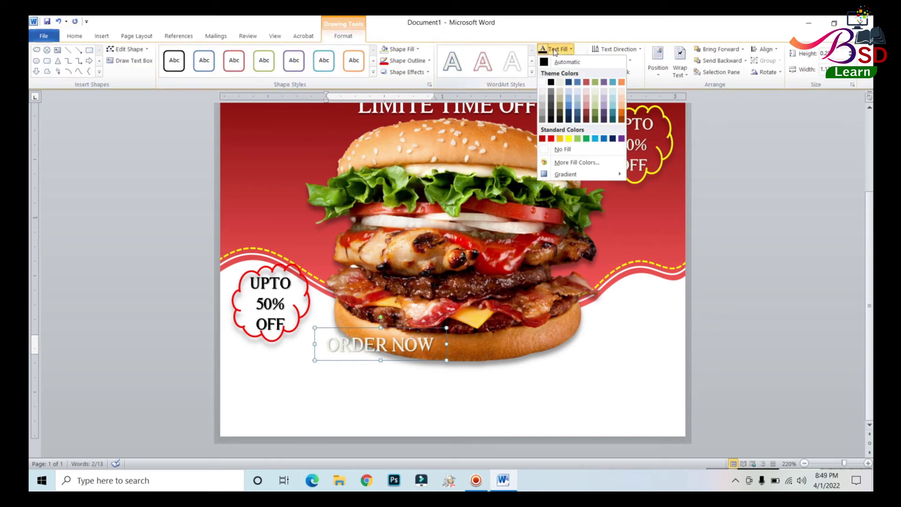
left_click(550, 82)
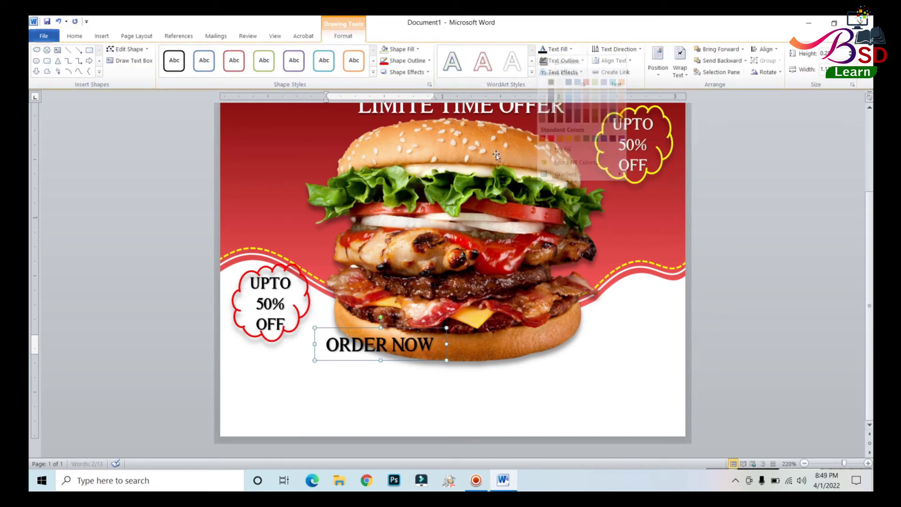
left_click_drag(331, 327, 560, 384)
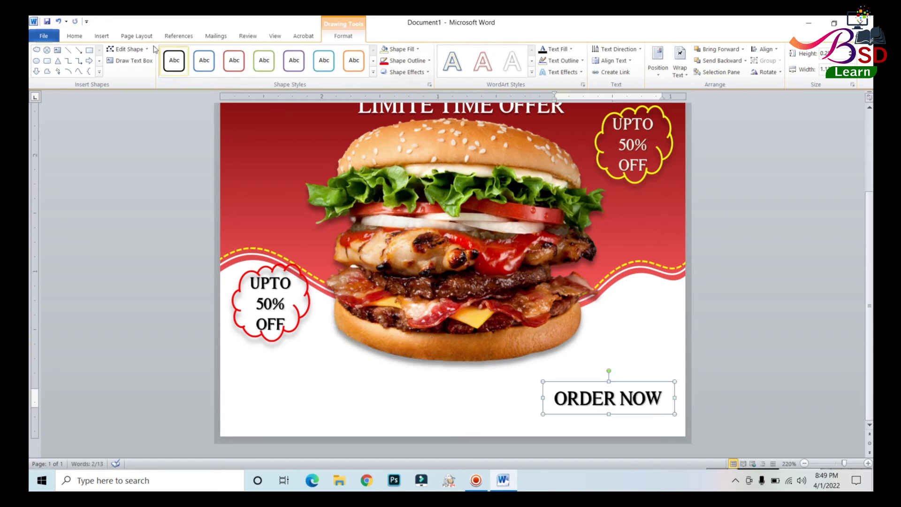
Recolour the ORDER NOW text red and shift its box up and right
left_click(74, 35)
left_click(236, 71)
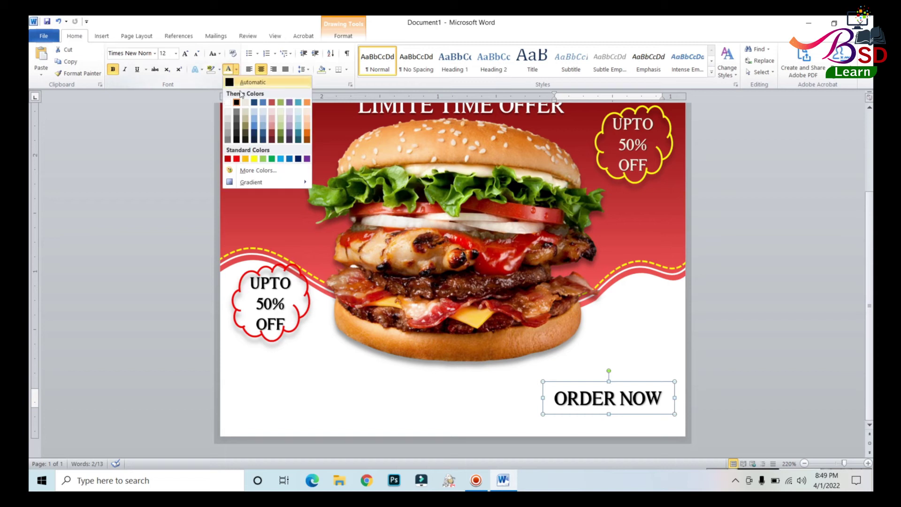
left_click(226, 160)
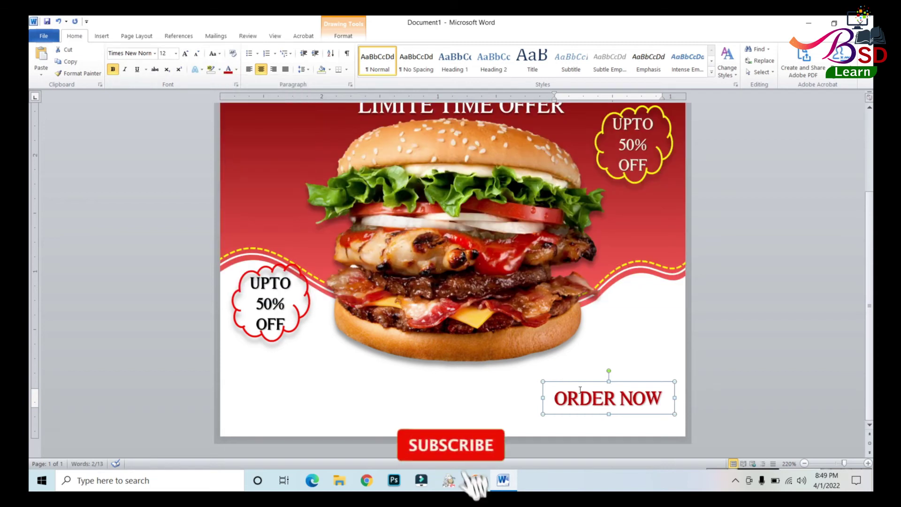
left_click_drag(546, 398, 650, 388)
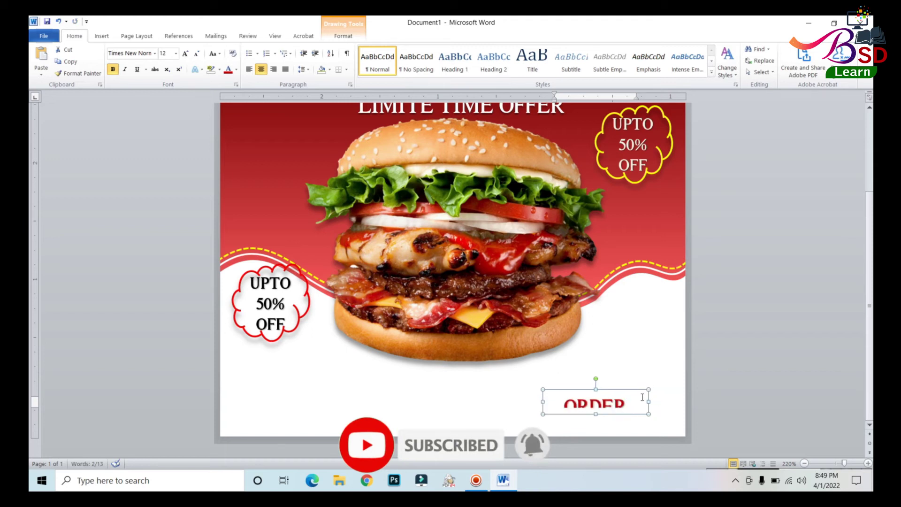
left_click_drag(629, 389, 653, 374)
Shrink ORDER NOW to size 7, narrow its box, and slide it left into place
left_click(197, 54)
left_click(196, 54)
left_click(196, 54)
left_click(197, 54)
left_click(197, 54)
left_click_drag(566, 386, 582, 386)
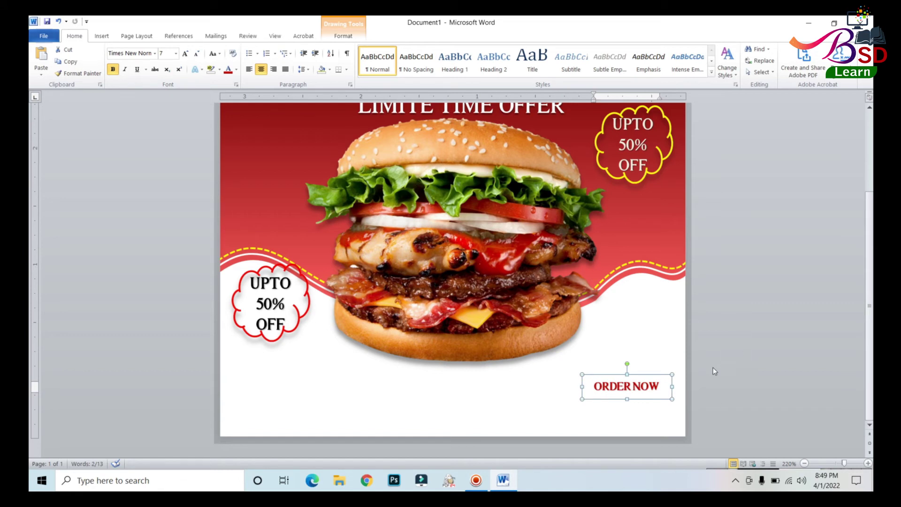
left_click_drag(663, 374, 594, 375)
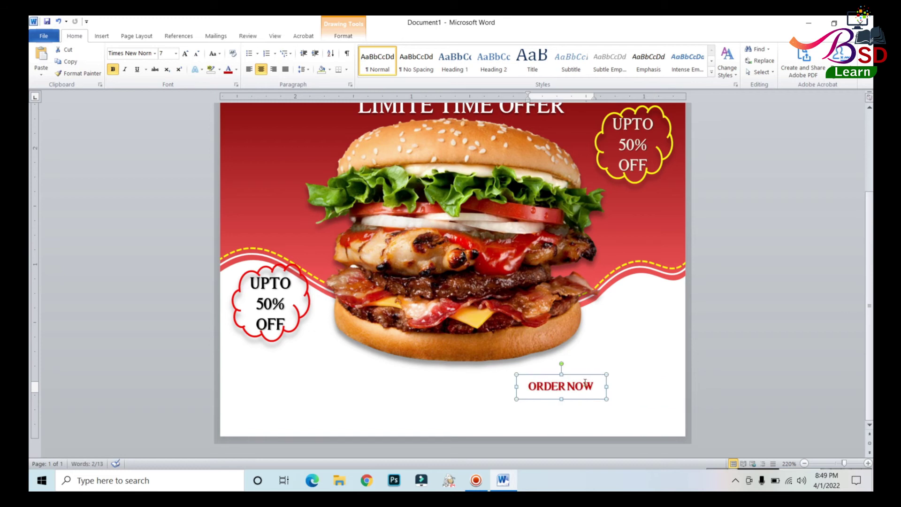
Duplicate the ORDER NOW box and replace its text with the contact phone number at size 6
key("ctrl+c")
key("ctrl+v")
triple_click(573, 406)
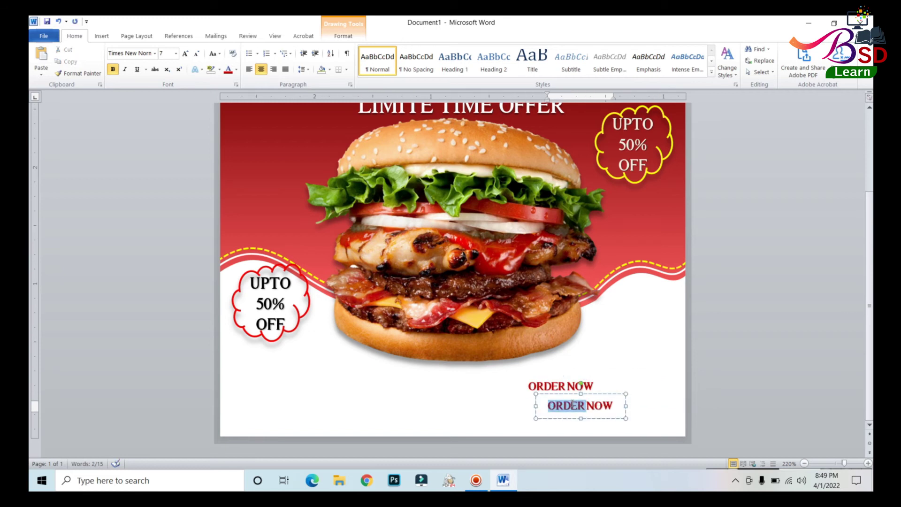
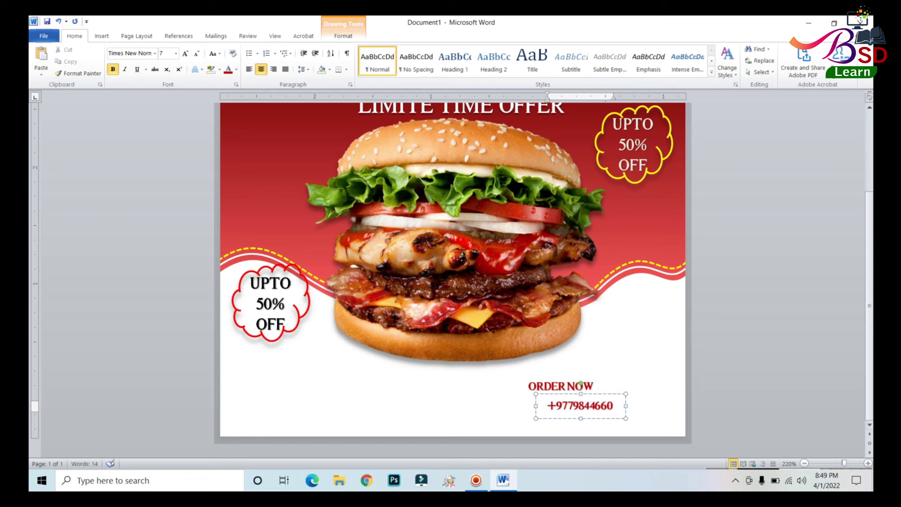
left_click(197, 53)
left_click(196, 53)
left_click(536, 402)
left_click(197, 54)
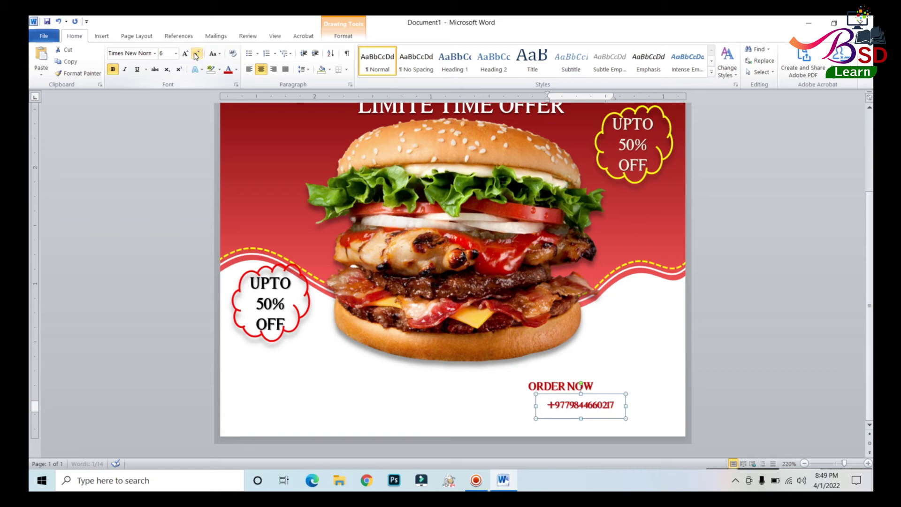
Align the phone number box directly beneath ORDER NOW
key("Left")
key("Left")
key("Left")
key("Left")
key("Left")
key("Left")
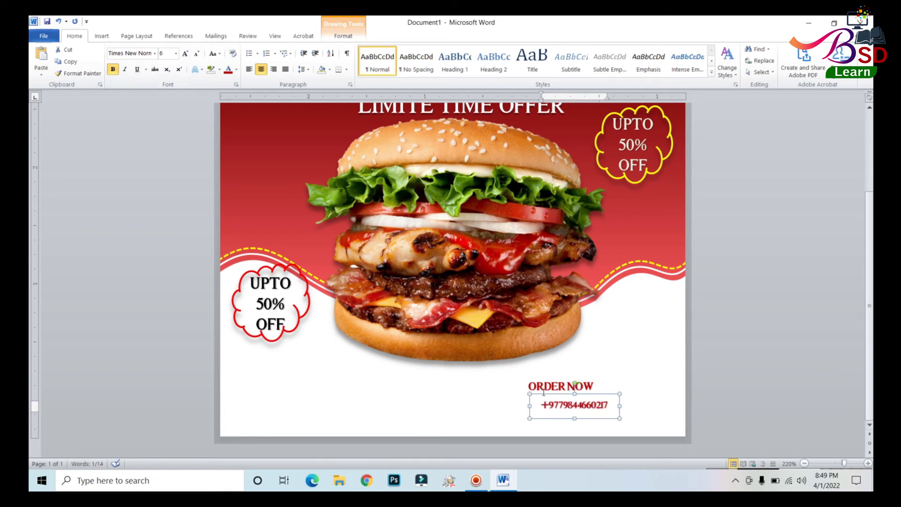
left_click_drag(543, 395, 533, 391)
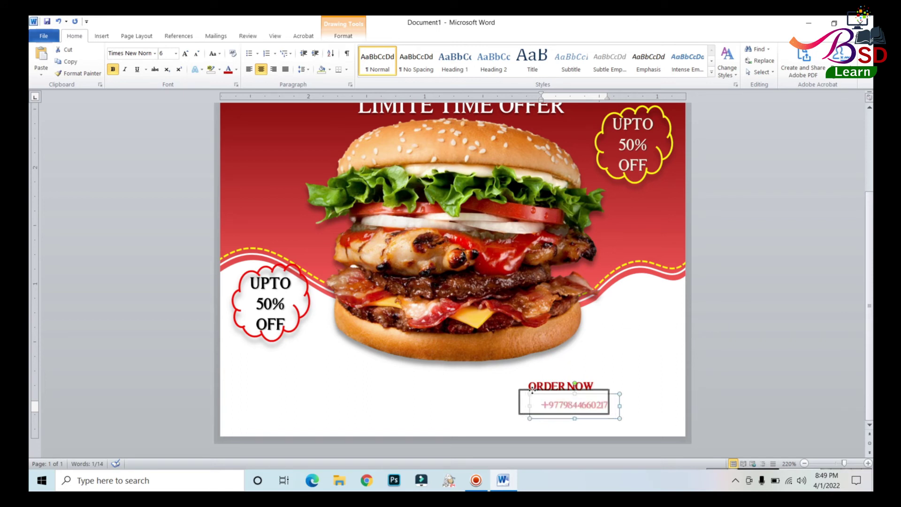
key("Up")
key("Up")
key("Up")
key("Up")
key("Up")
key("Left")
key("Left")
key("Down")
key("Down")
key("Down")
Draw a short slanted line just right of the ORDER NOW block
left_click(630, 390)
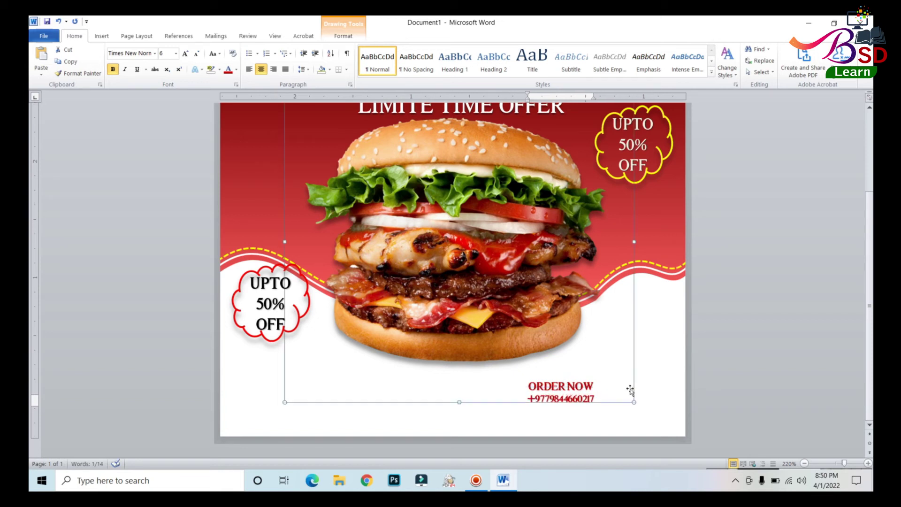
scroll(778, 337, "up", 3)
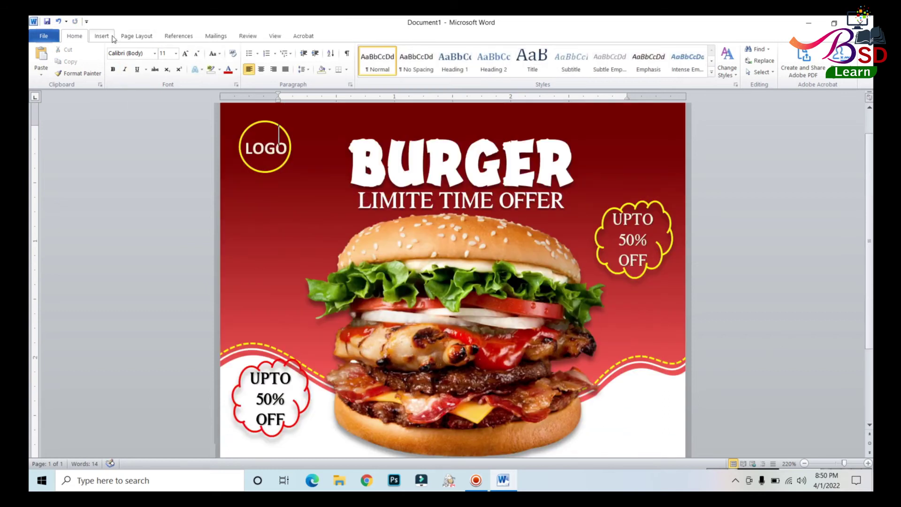
left_click(101, 36)
left_click(181, 61)
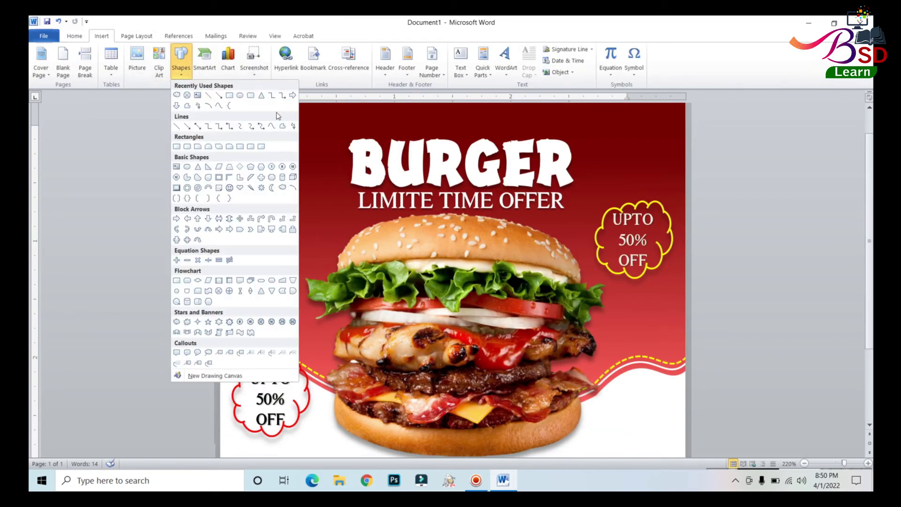
left_click(282, 126)
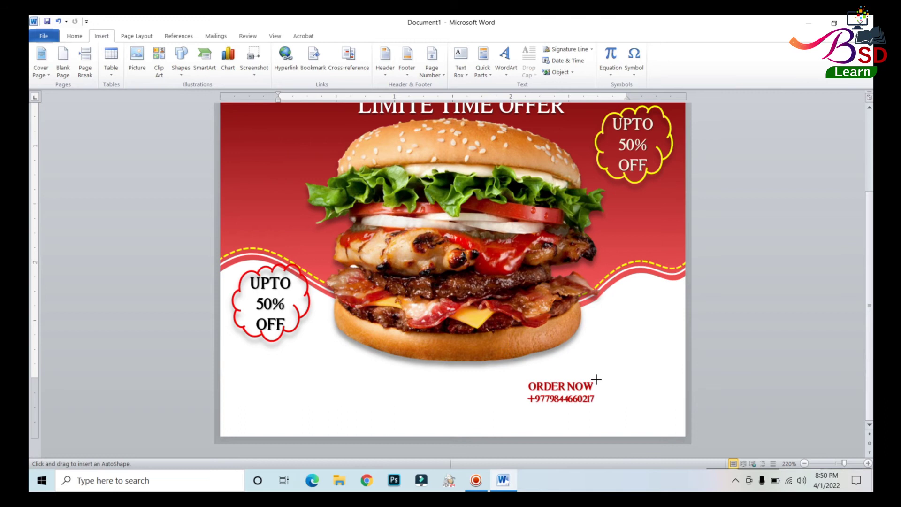
mouse_move(601, 380)
left_mouse_down()
mouse_move(593, 412)
mouse_move(598, 404)
left_mouse_up()
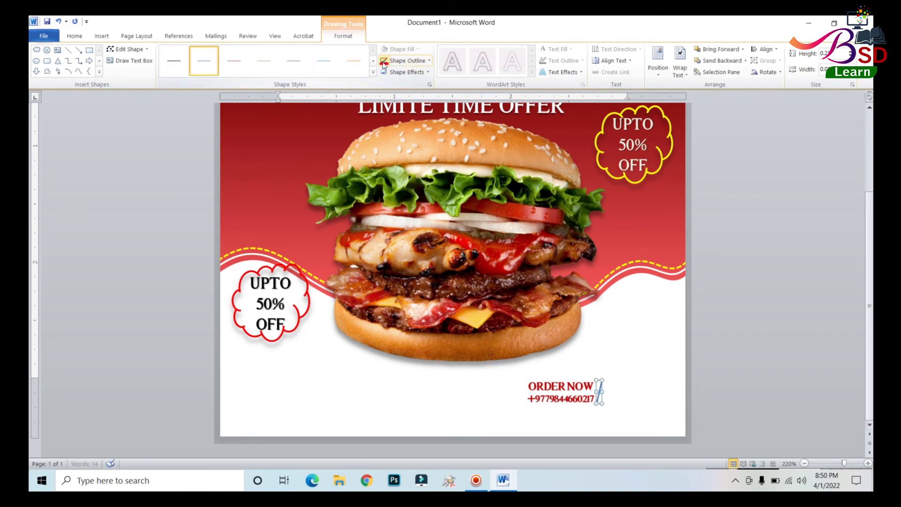
Give the divider line an outer shadow effect
left_click(424, 73)
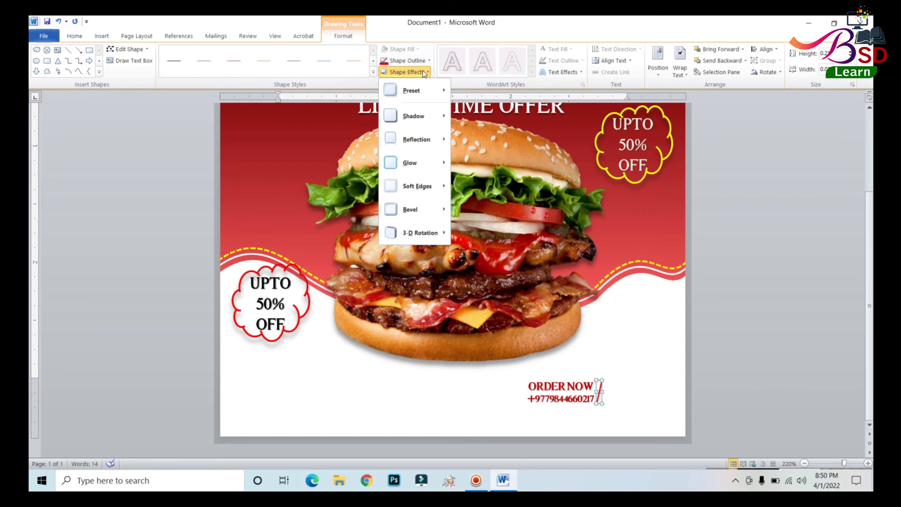
mouse_move(414, 116)
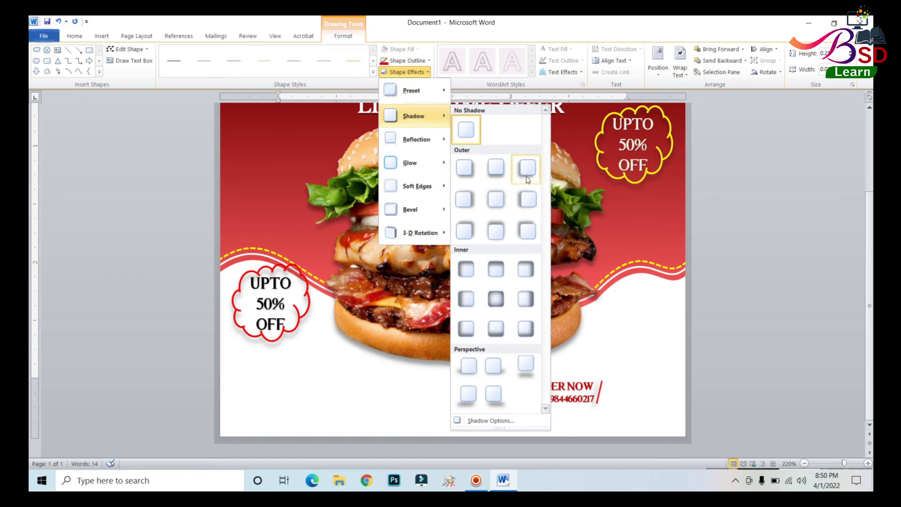
left_click(527, 168)
scroll(767, 387, "up", 3)
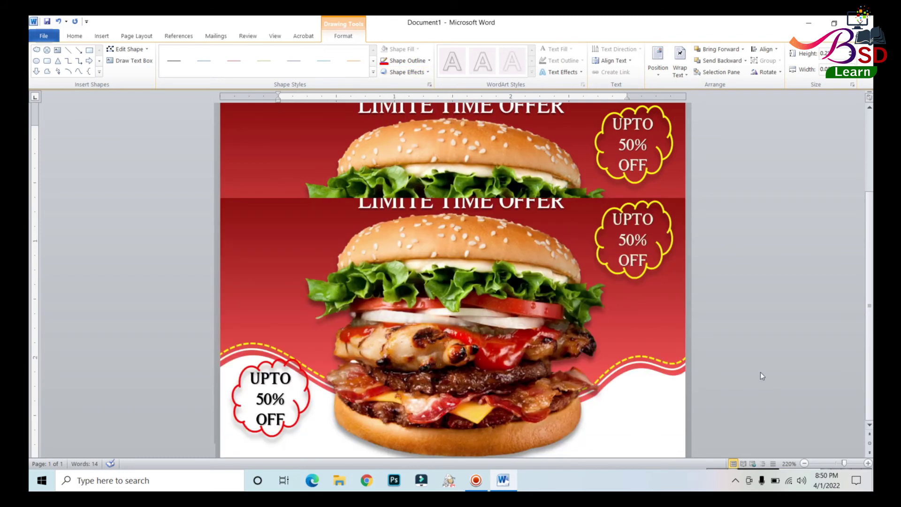
left_click(760, 372)
Insert the Background.png truck picture in front of text, sized small beside the divider line
left_click(102, 36)
left_click(137, 56)
left_click(350, 108)
left_click(366, 263)
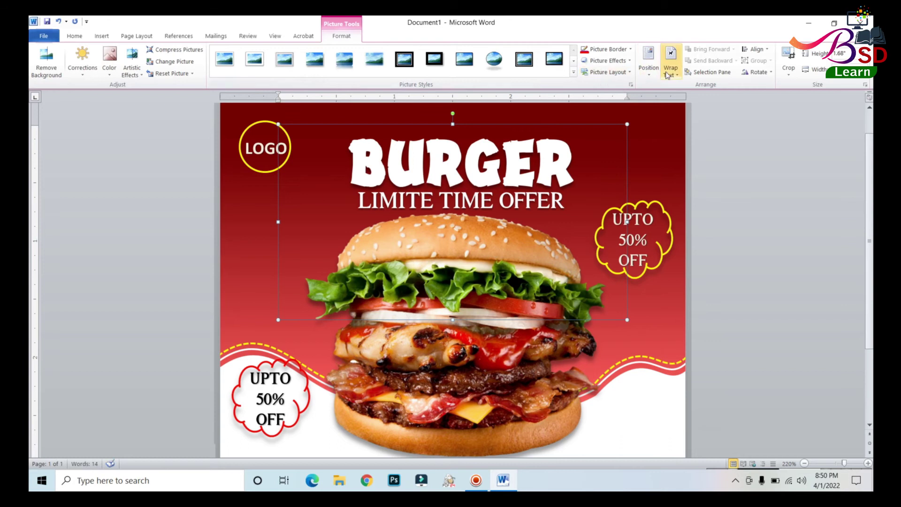
left_click(673, 75)
left_click(695, 161)
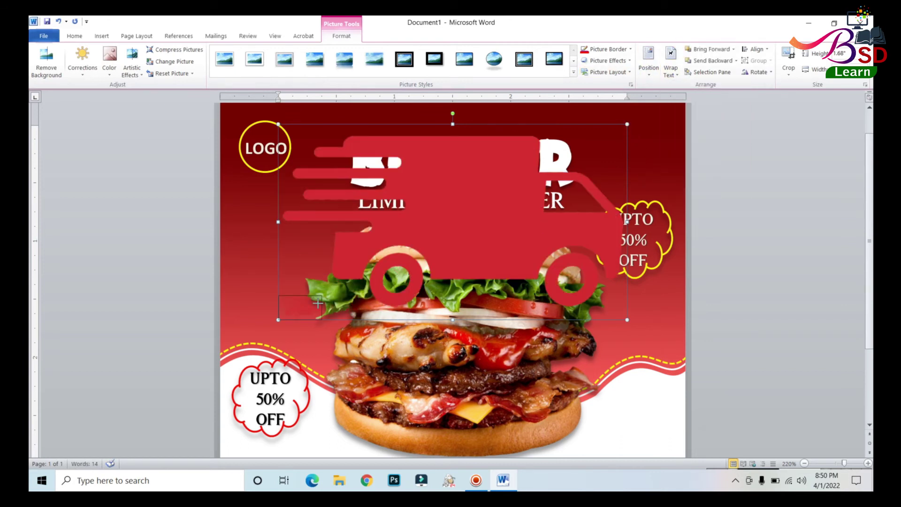
left_click_drag(629, 124, 315, 297)
scroll(315, 276, "down", 3)
mouse_move(296, 214)
left_mouse_down()
mouse_move(617, 394)
mouse_move(648, 376)
mouse_move(636, 393)
left_mouse_up()
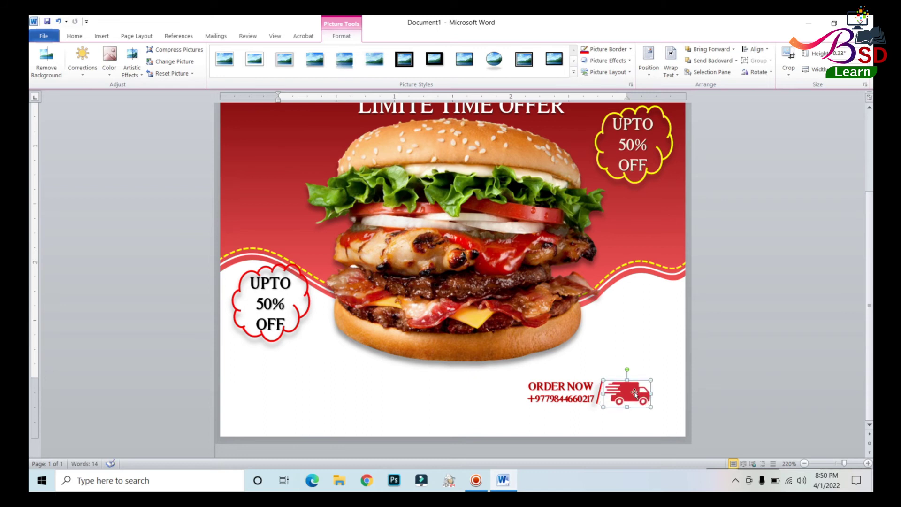
left_click(726, 393)
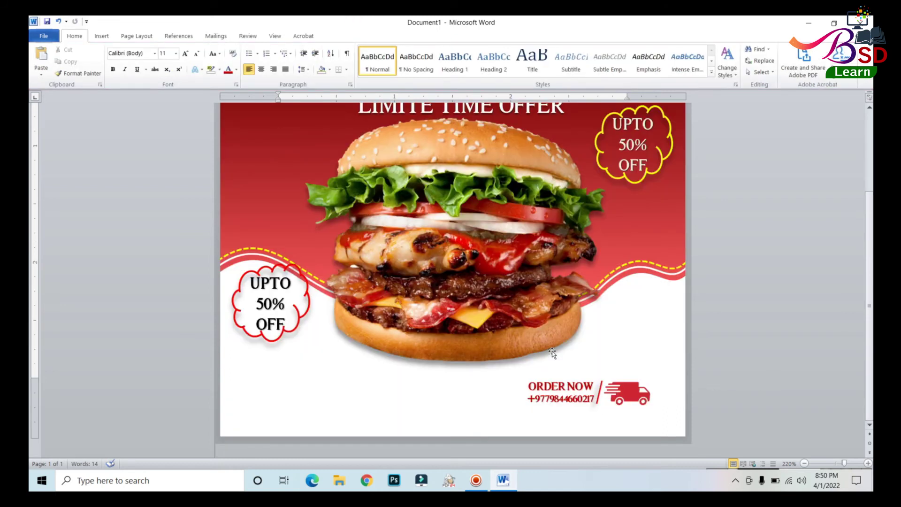
Insert Fb.png, Instagram_icon.png and twitter-logo.png together from the icon folder
left_click(102, 36)
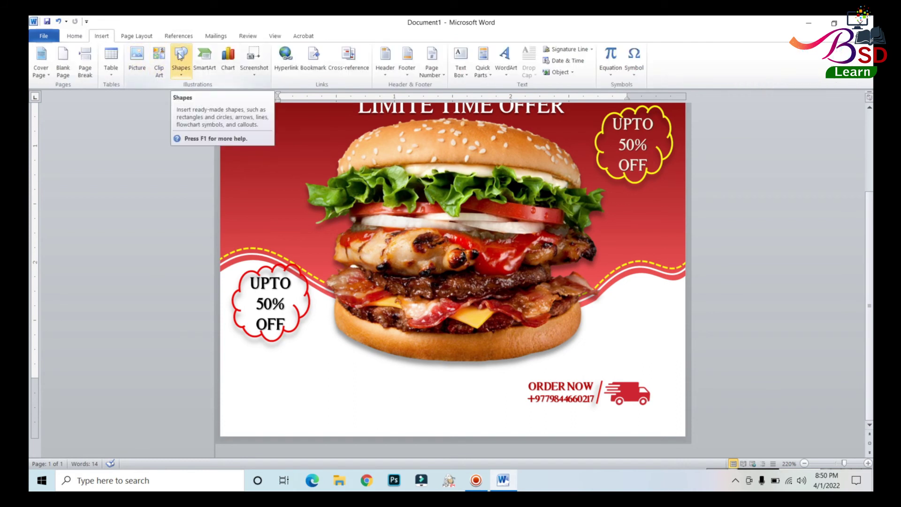
left_click(137, 57)
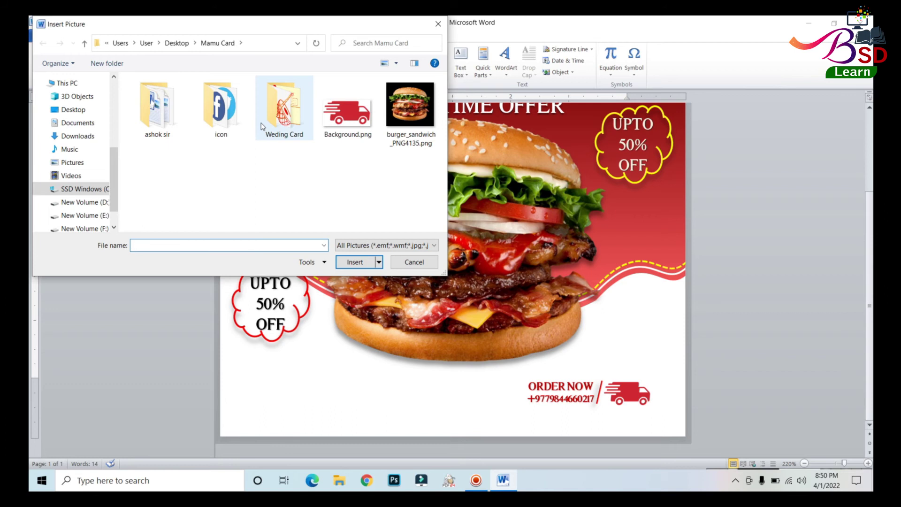
double_click(219, 107)
left_click(171, 120)
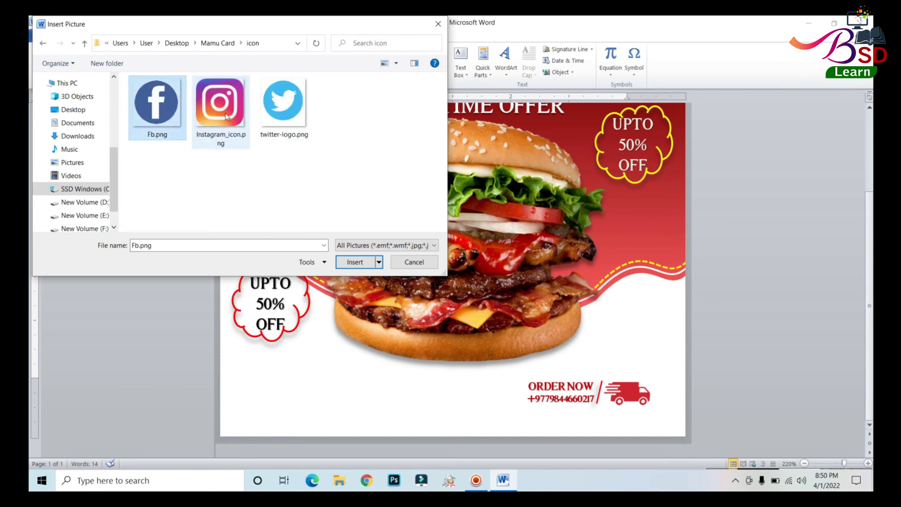
left_click(213, 117)
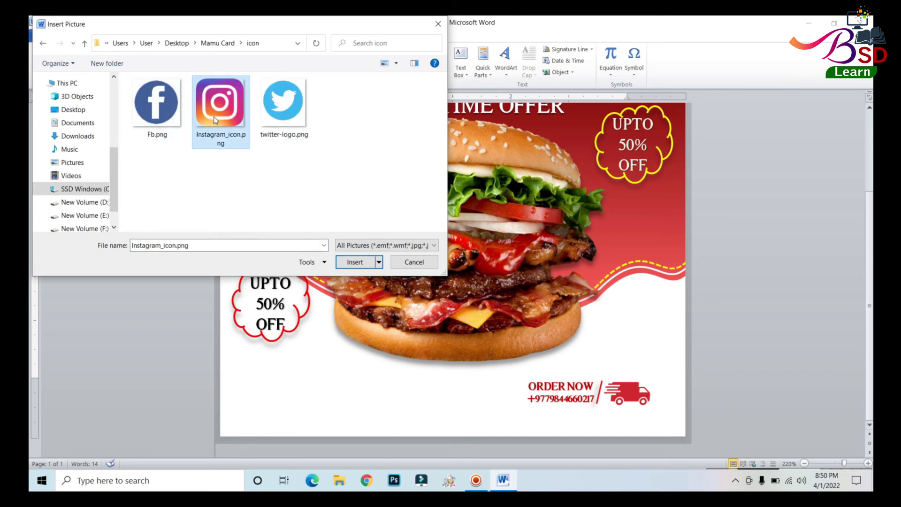
left_click(184, 120, "ctrl")
left_click(268, 118, "ctrl")
left_click(355, 262)
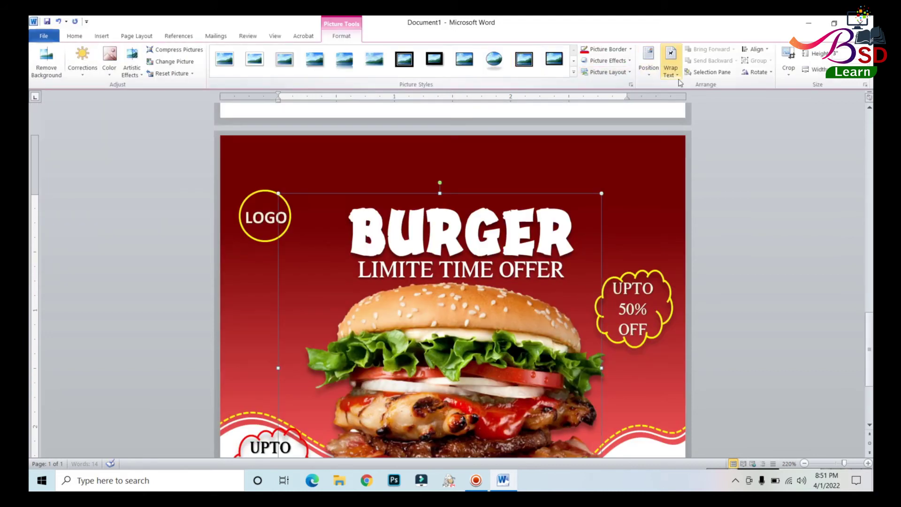
Float the Twitter icon in front of text, shrink it, and place it bottom-left
left_click(670, 64)
left_click(696, 163)
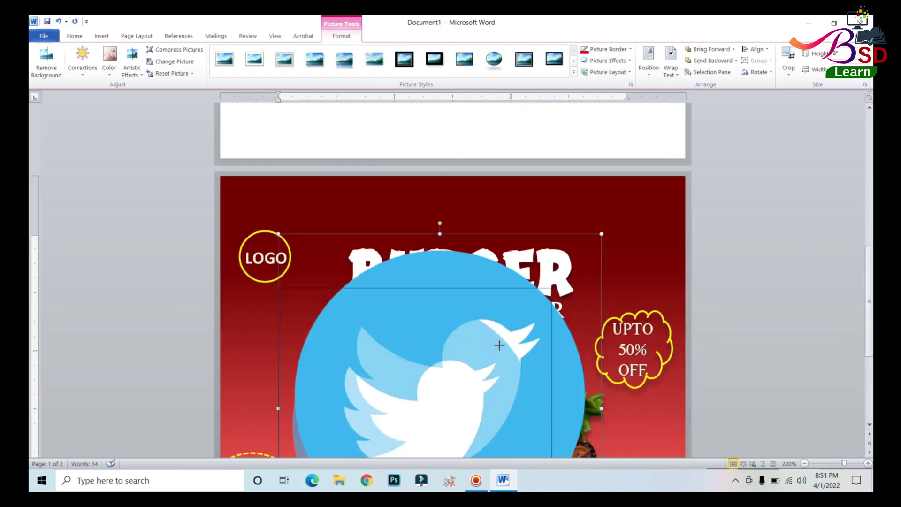
left_click_drag(447, 194, 304, 365)
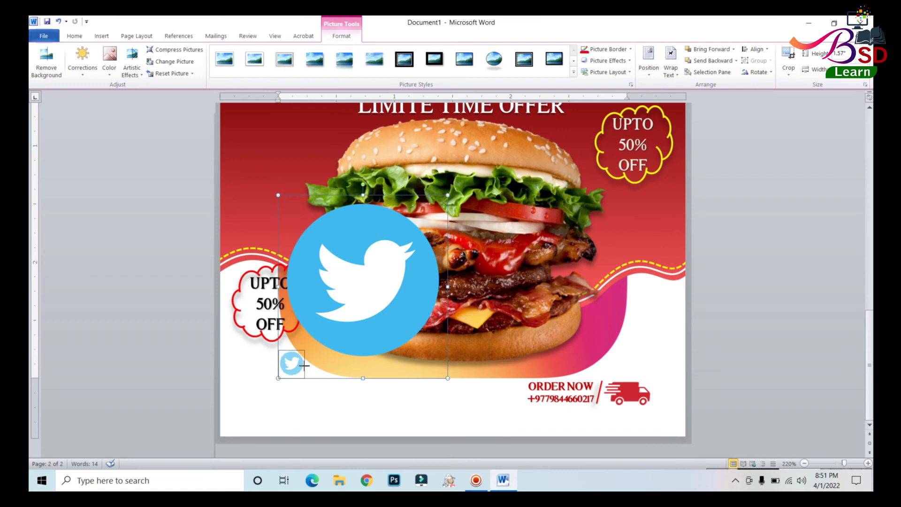
mouse_move(304, 365)
left_mouse_down()
mouse_move(257, 424)
mouse_move(258, 413)
left_mouse_up()
Keep the burger picture in front of text, then try shrinking it and undo the resize
left_click(350, 363)
left_click(670, 66)
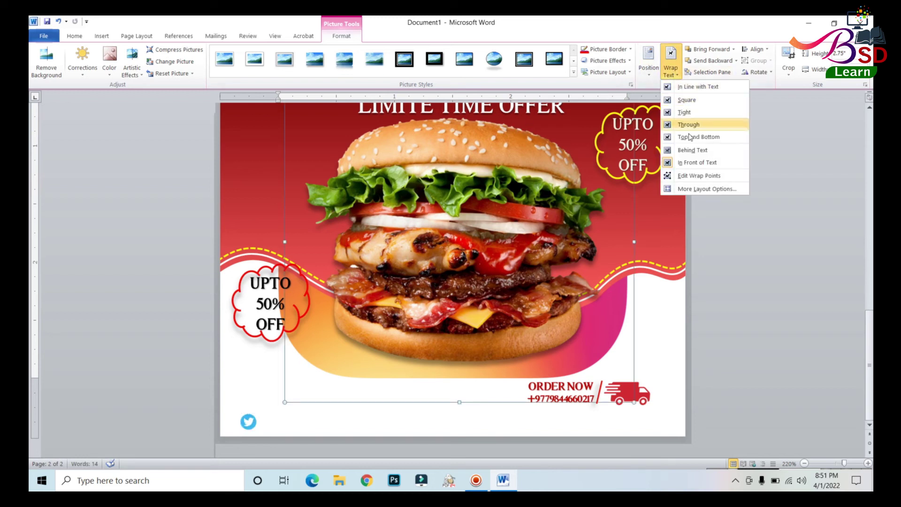
left_click(697, 163)
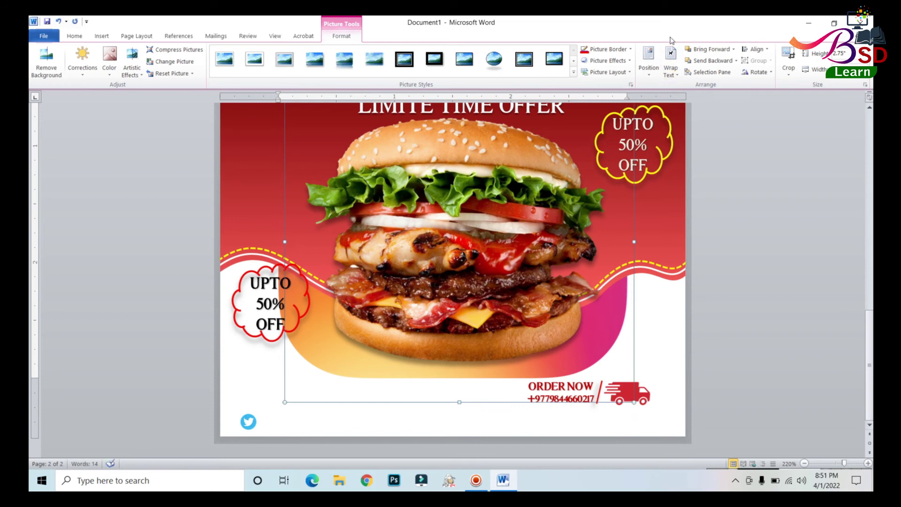
left_click(671, 65)
left_click(663, 354)
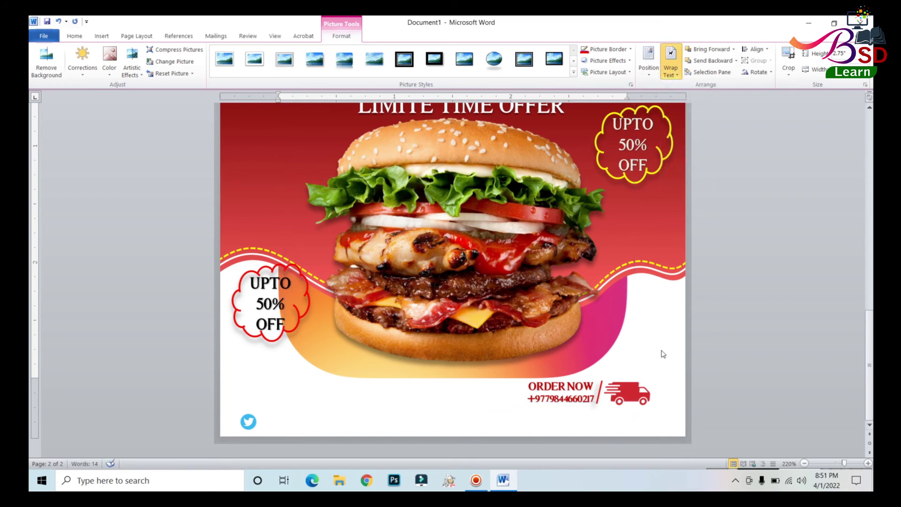
left_click(631, 399)
left_click_drag(634, 402, 571, 344)
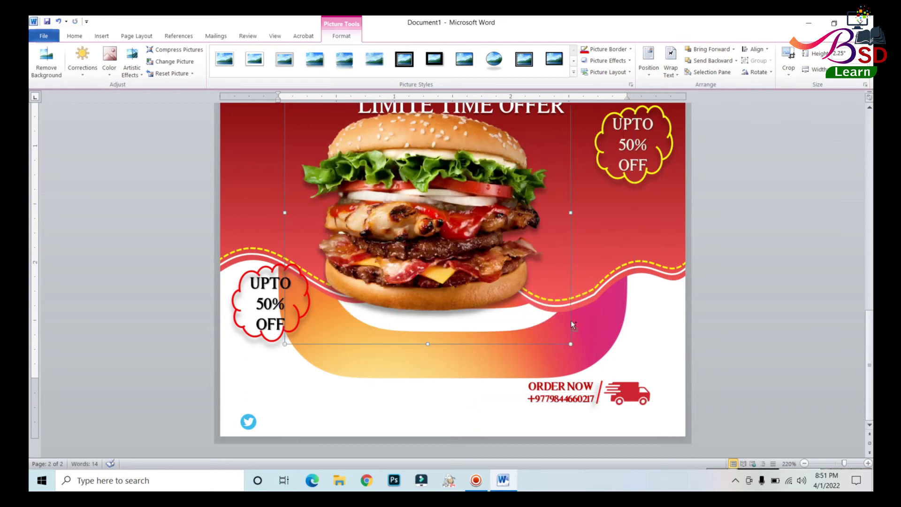
key("ctrl+z")
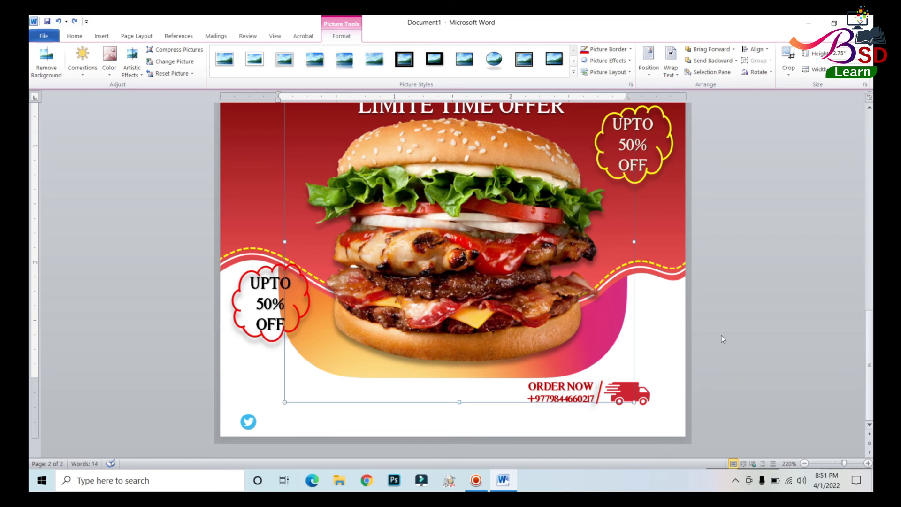
Bring the Instagram logo picture onto the page, floating in front of text
left_click(629, 352)
left_click(612, 345)
key("ctrl+z")
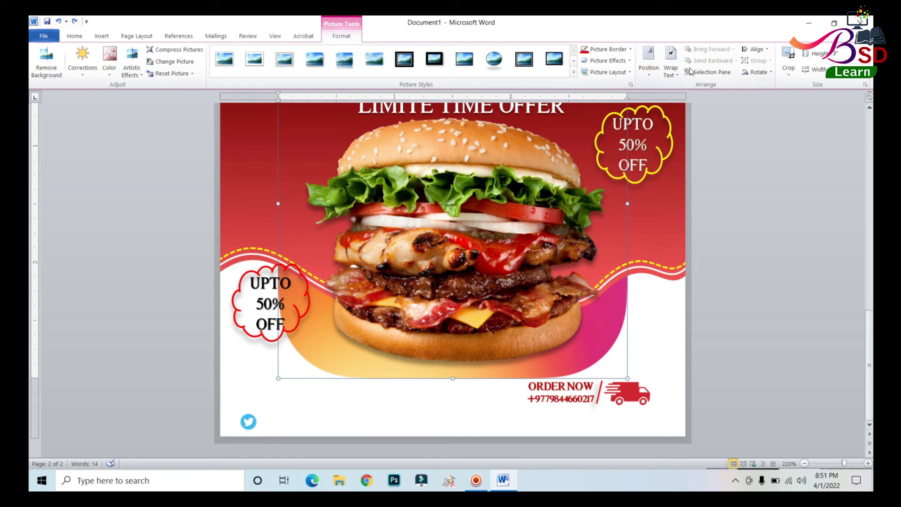
left_click(671, 72)
left_click(697, 163)
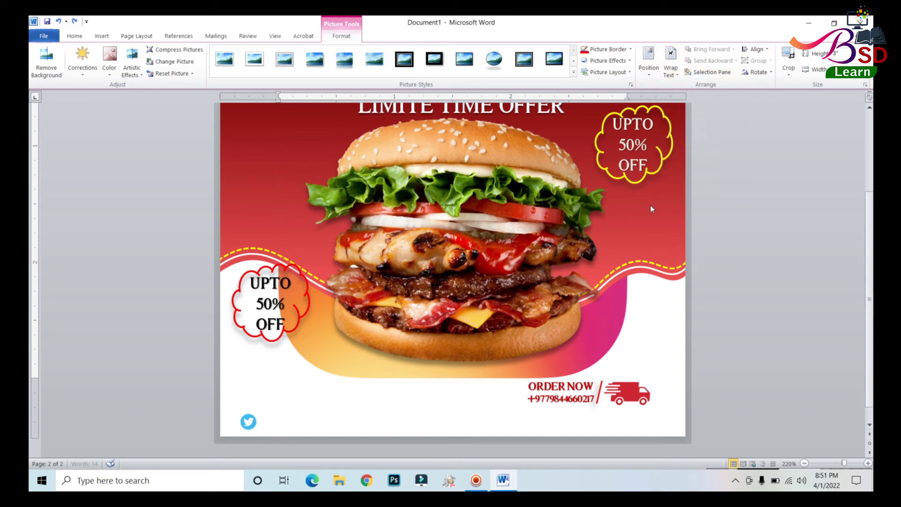
Shrink the Instagram logo to icon size and place it just above the Twitter icon
scroll(617, 170, "up", 3)
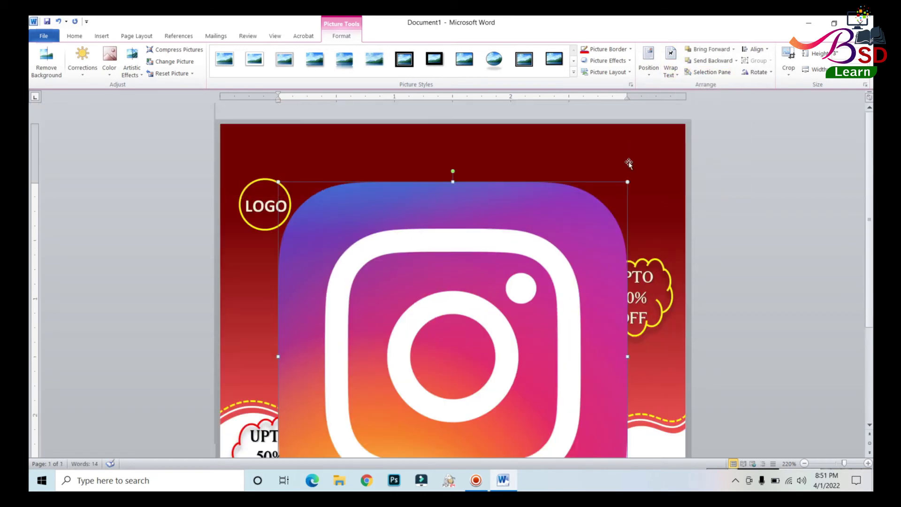
left_click_drag(627, 182, 449, 360)
scroll(443, 249, "down", 3)
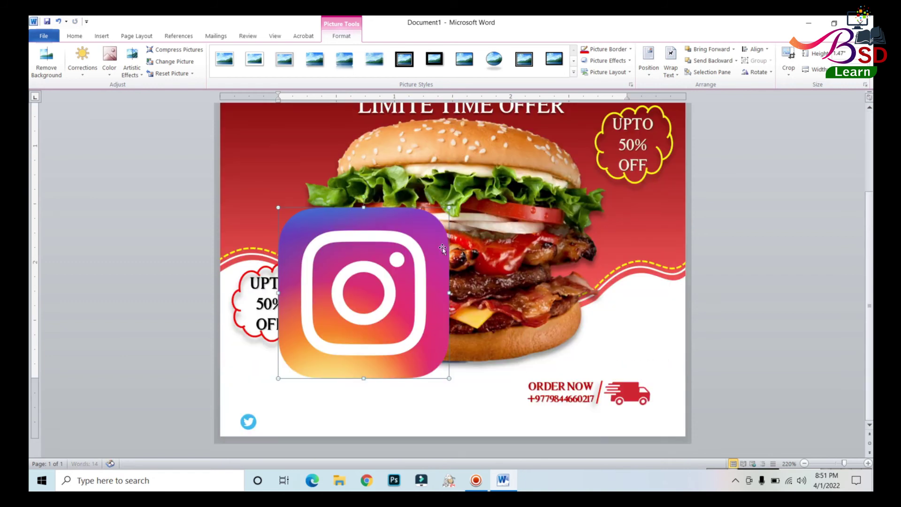
mouse_move(449, 207)
left_mouse_down()
mouse_move(306, 377)
mouse_move(287, 369)
left_mouse_up()
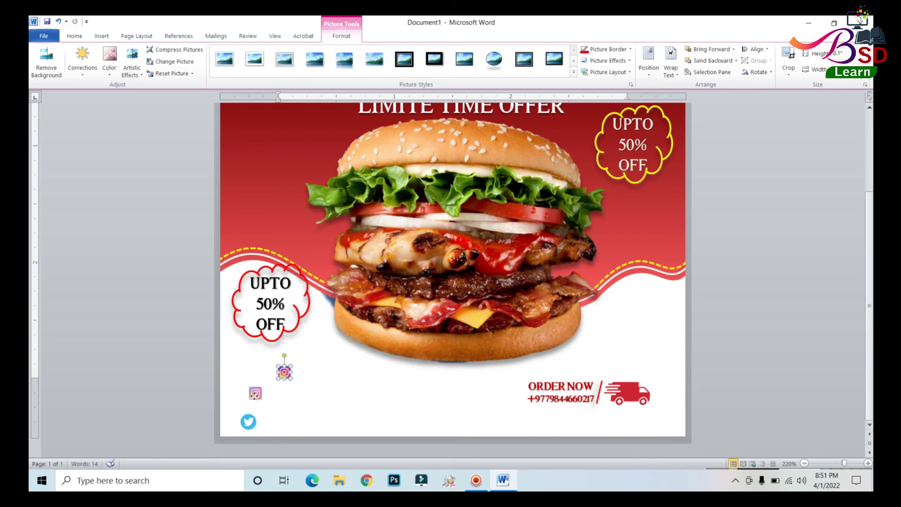
left_click_drag(254, 395, 245, 402)
Select the burger picture and bring up its cropping options
left_click(321, 304)
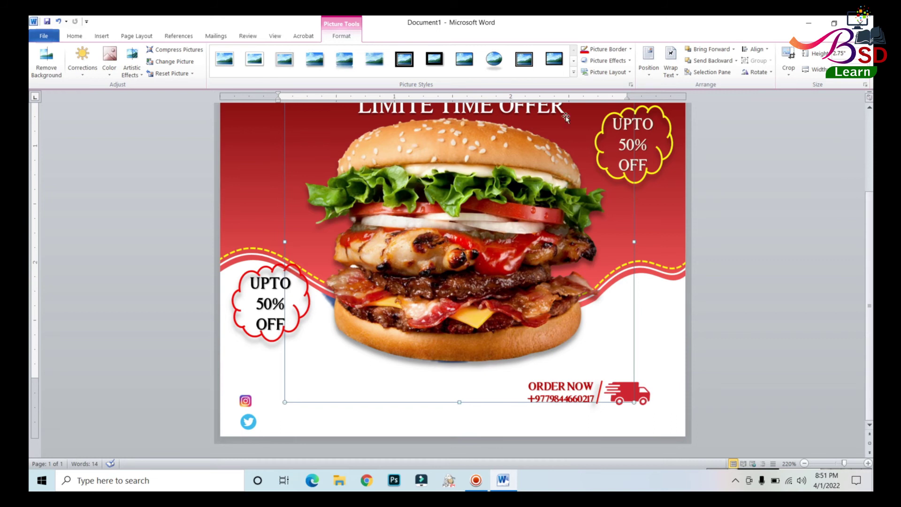
left_click(672, 74)
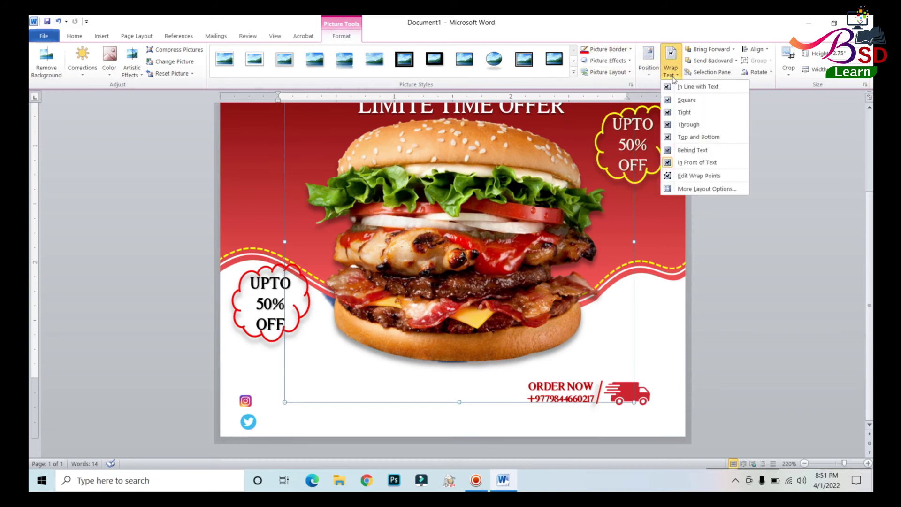
left_click(464, 364)
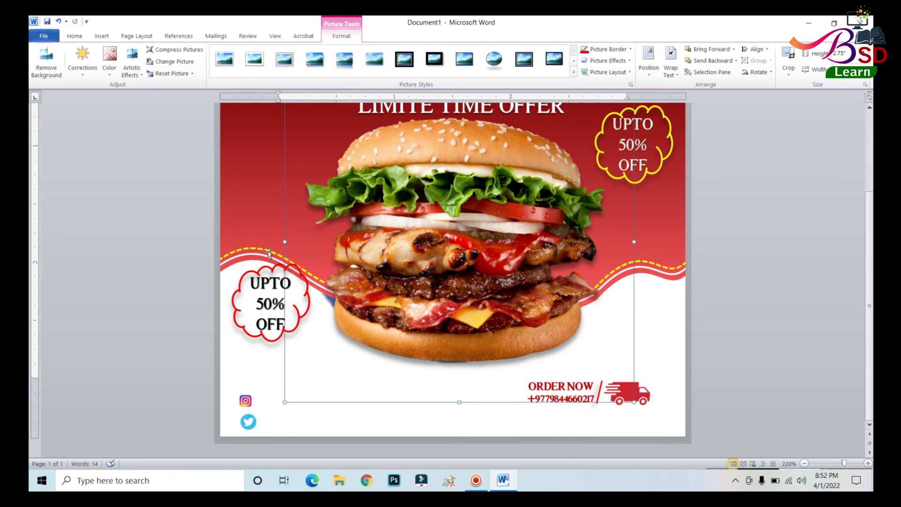
left_click(450, 356)
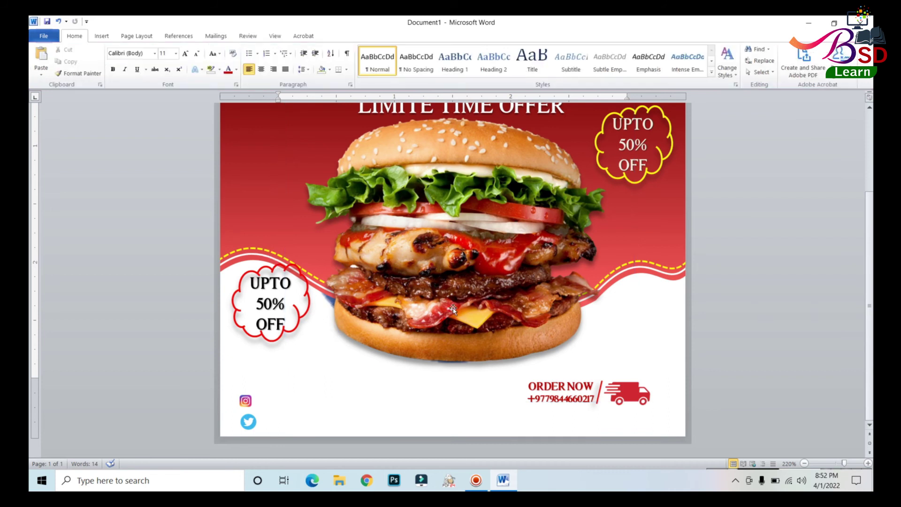
left_click(332, 306)
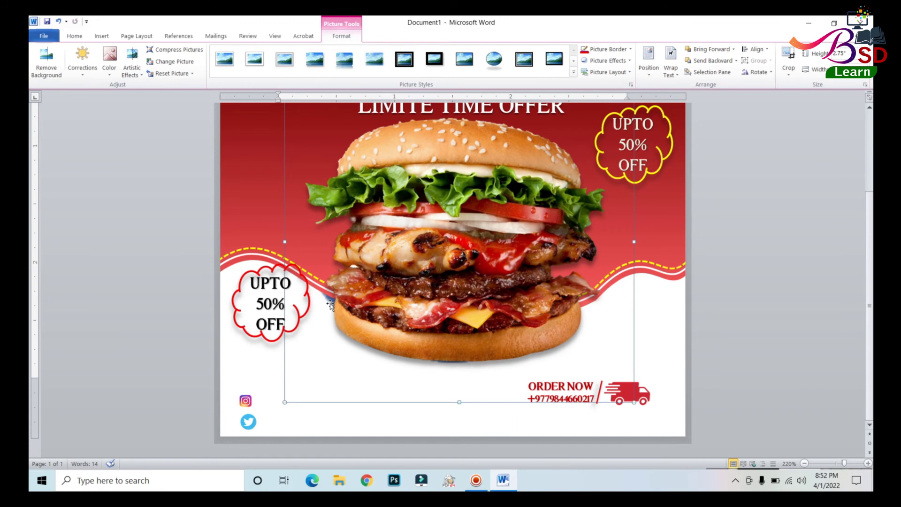
left_click(788, 71)
Crop the burger picture inward on its top, bottom, left and right edges
left_click(800, 89)
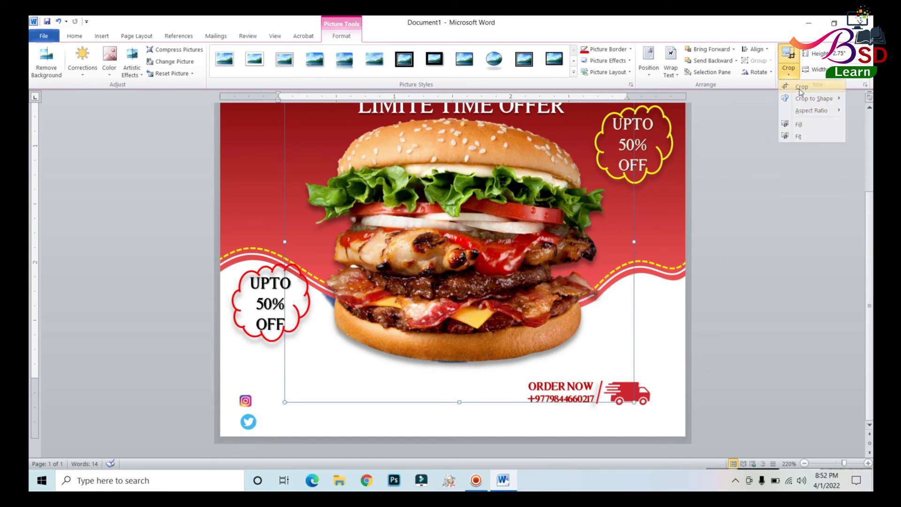
scroll(465, 249, "up", 3)
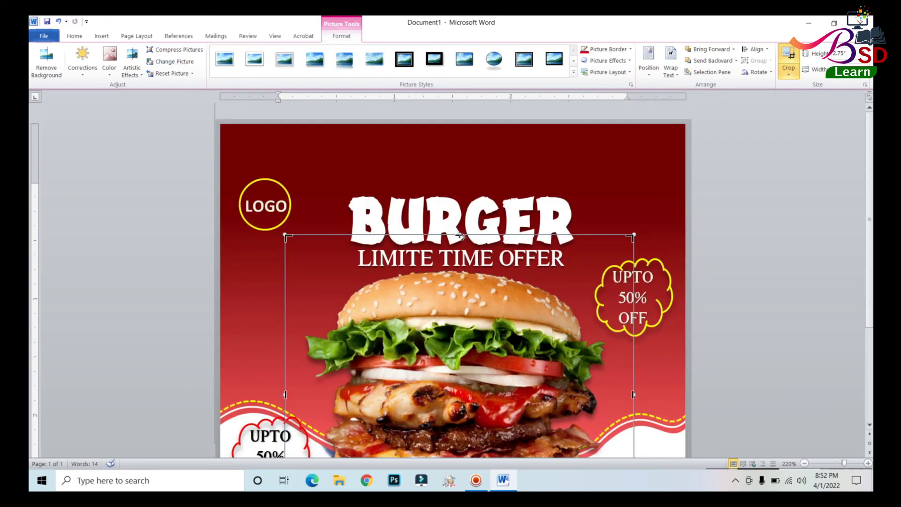
left_click_drag(461, 235, 462, 266)
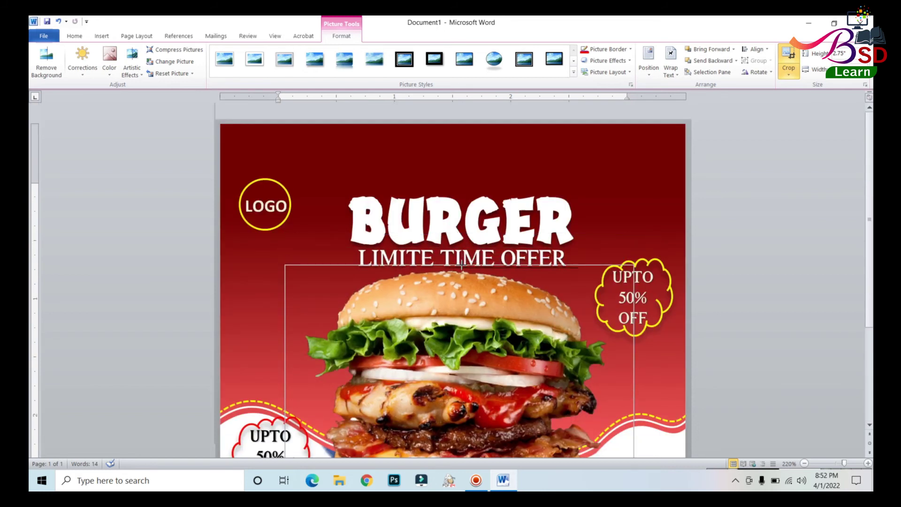
scroll(465, 305, "down", 2)
scroll(475, 375, "down", 3)
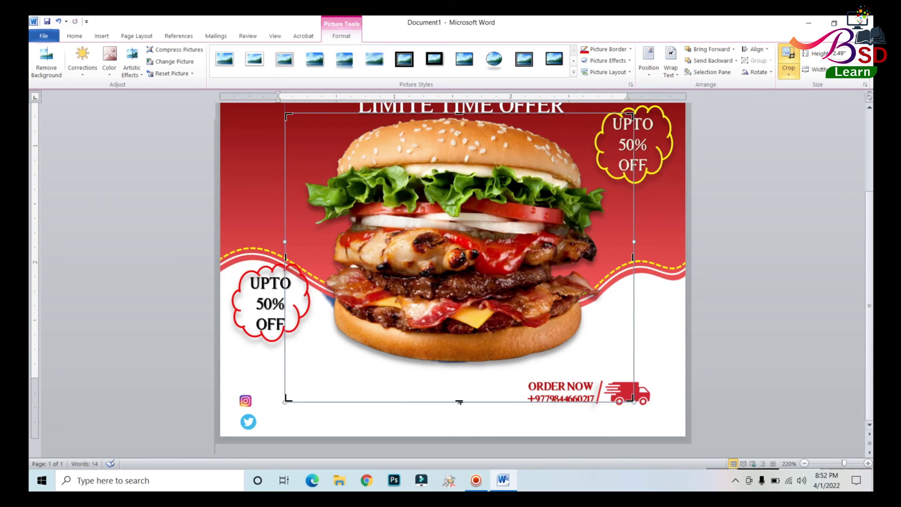
left_click_drag(460, 401, 461, 363)
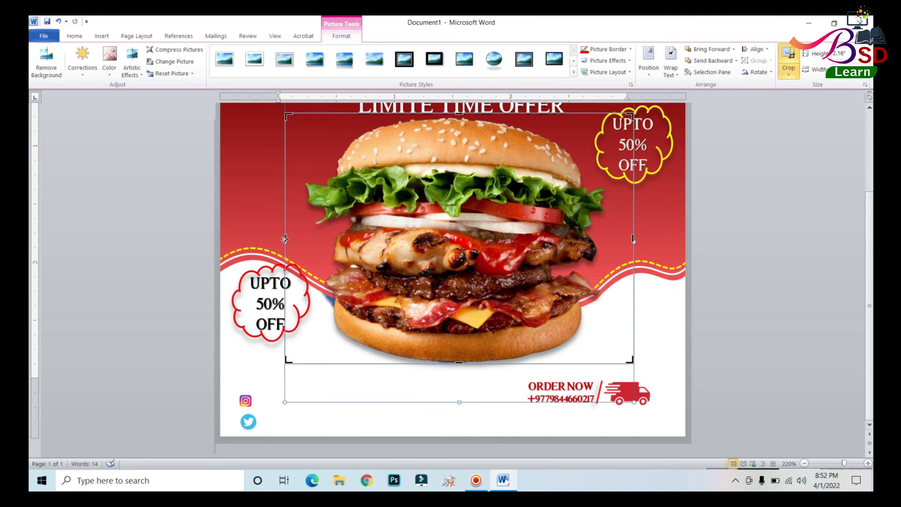
left_click_drag(284, 238, 305, 239)
left_click_drag(633, 238, 605, 244)
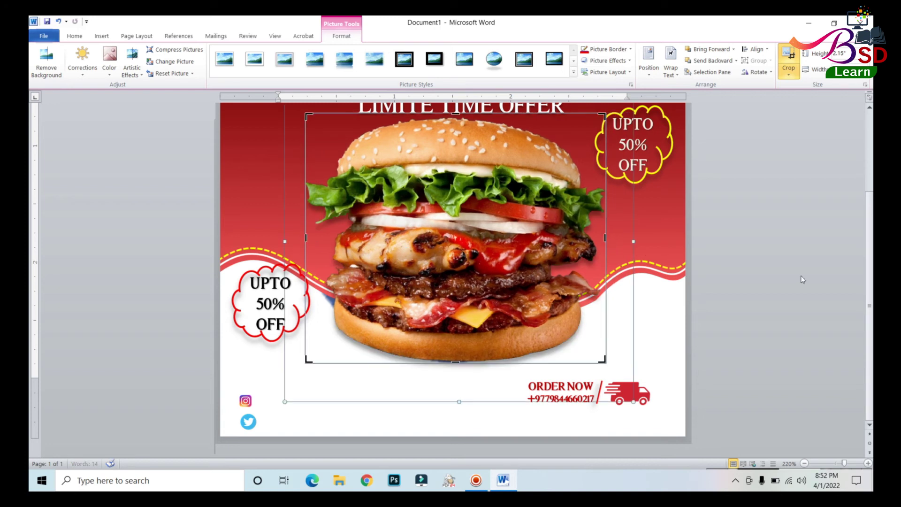
left_click(802, 279)
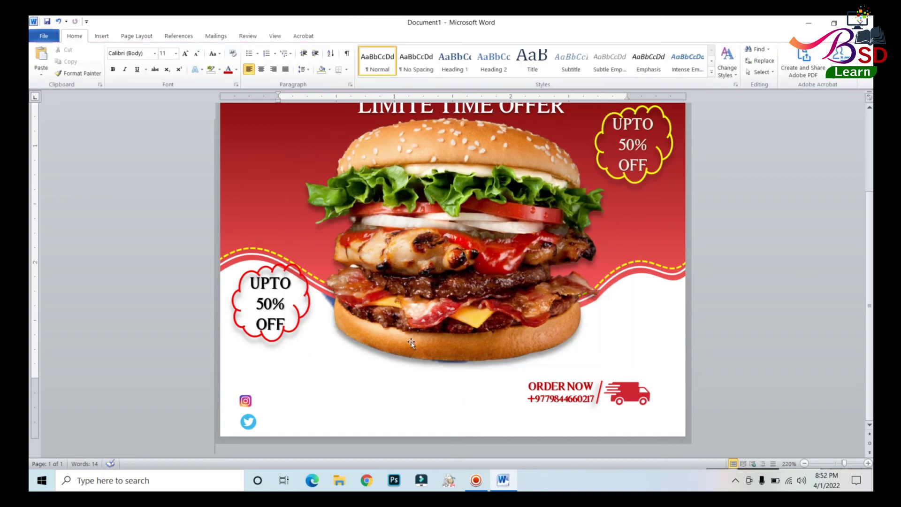
Nudge the cropped burger picture slightly upward on the flyer
left_click(328, 302)
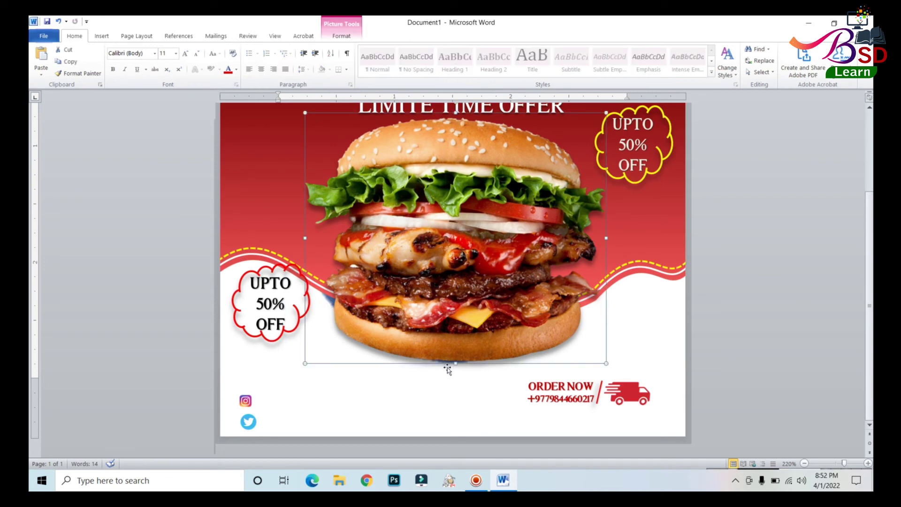
left_click_drag(447, 367, 448, 370)
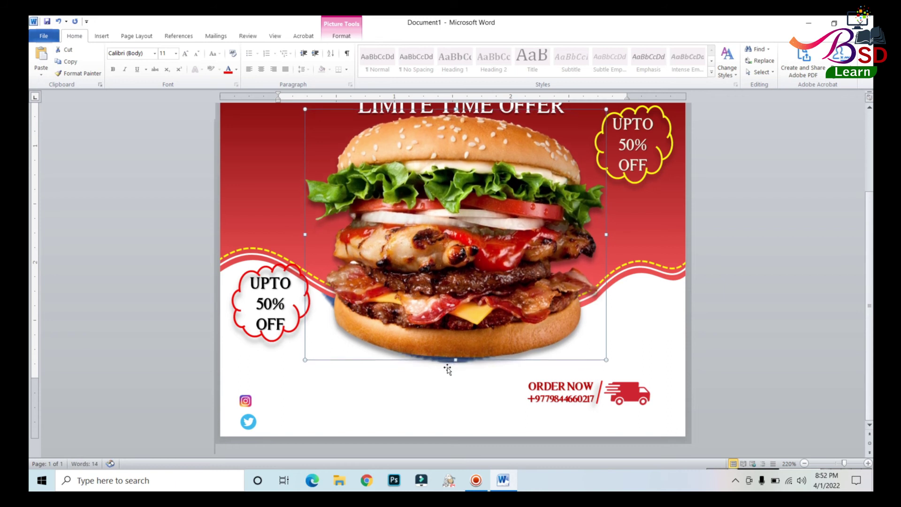
key("Up")
key("Up")
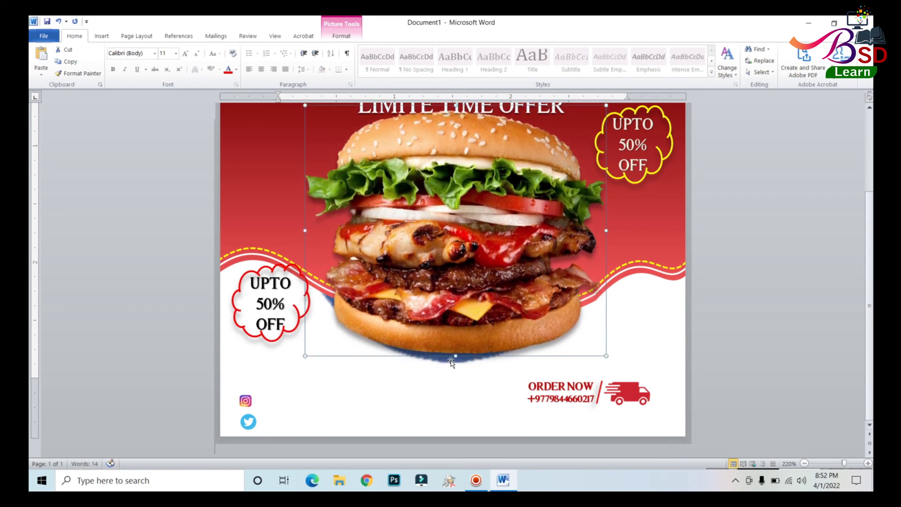
left_click(451, 365)
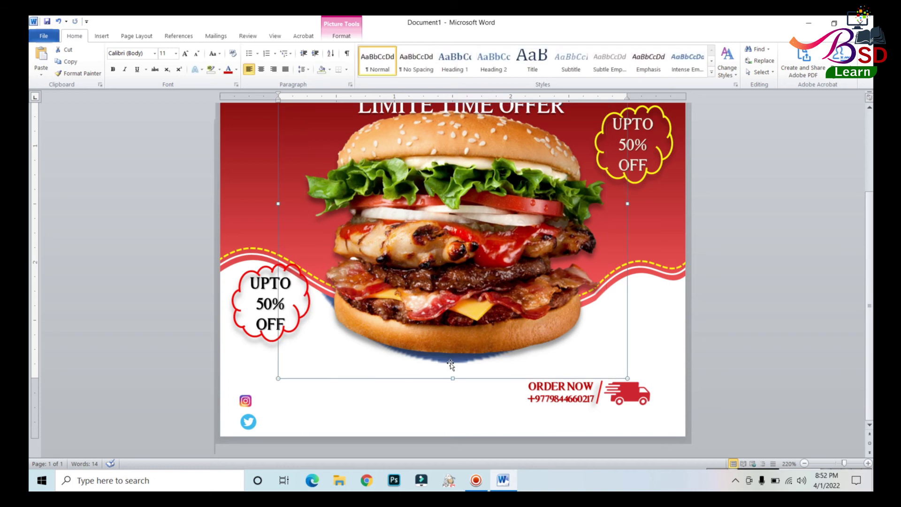
Float the Facebook logo in front of text, shrink it to icon size, and set it above Instagram
left_click(341, 36)
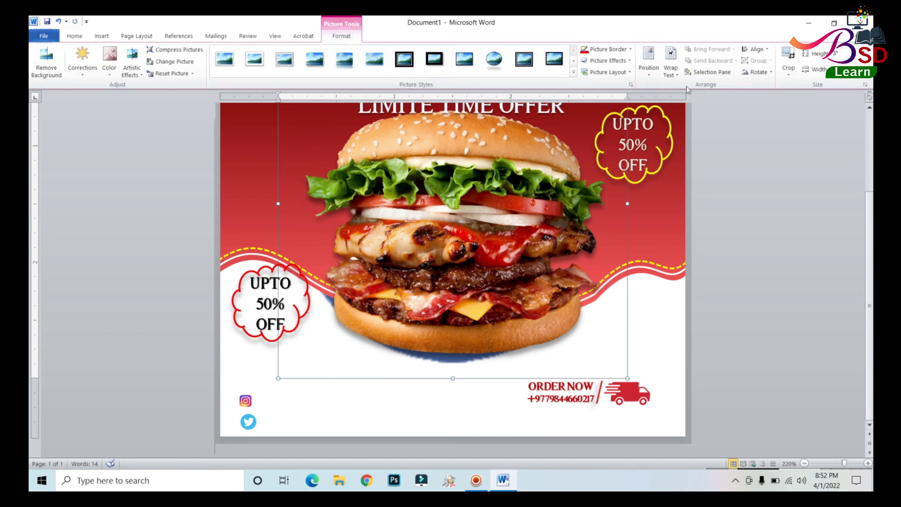
left_click(671, 65)
left_click(694, 162)
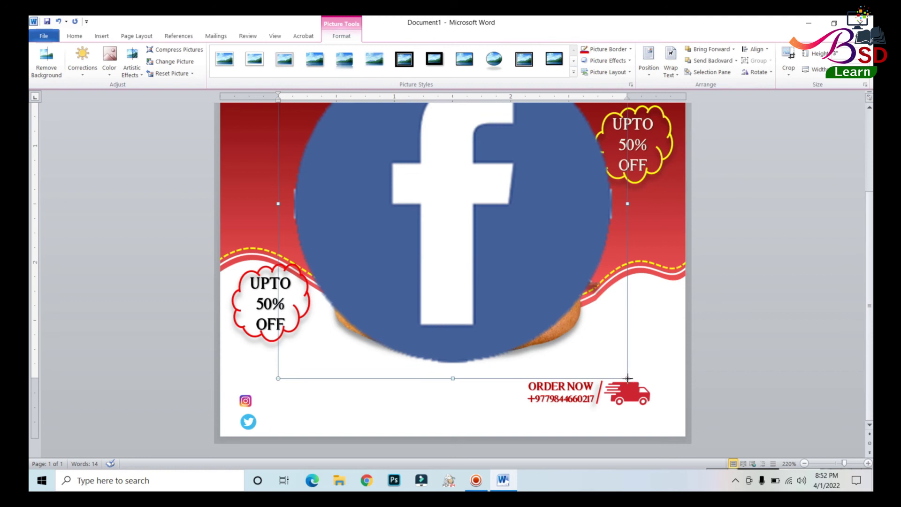
left_click_drag(627, 377, 394, 144)
mouse_move(341, 130)
left_mouse_down()
mouse_move(308, 442)
mouse_move(307, 419)
left_mouse_up()
left_click_drag(363, 323, 266, 420)
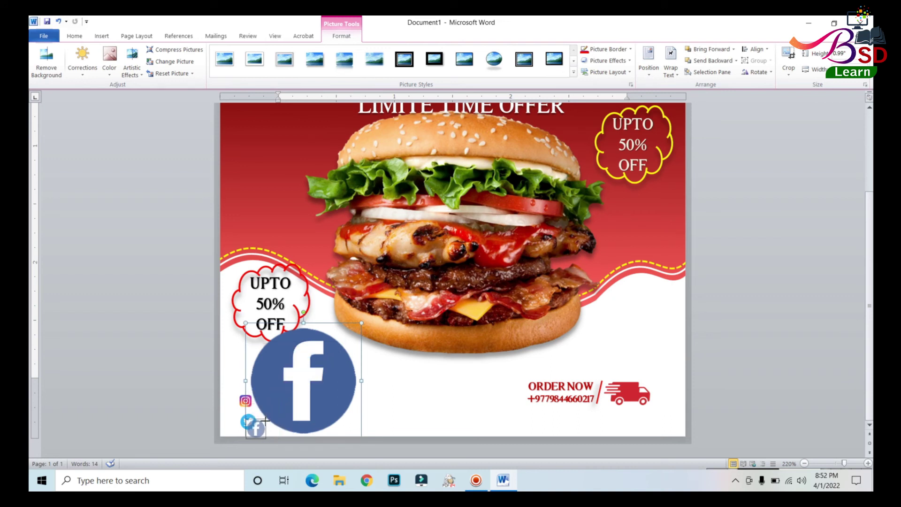
left_click_drag(266, 421, 252, 376)
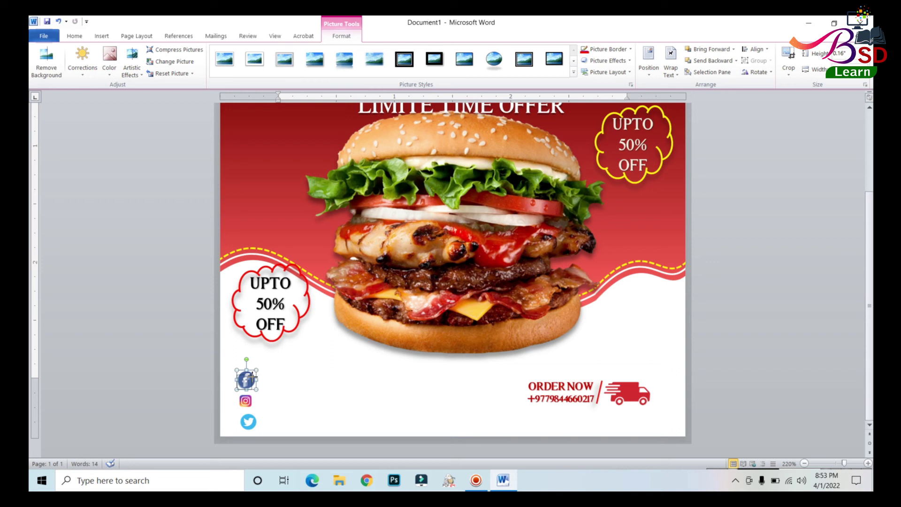
Nudge the Instagram and Twitter icons into a straight column under Facebook
left_click(246, 400)
left_click_drag(249, 402, 250, 400)
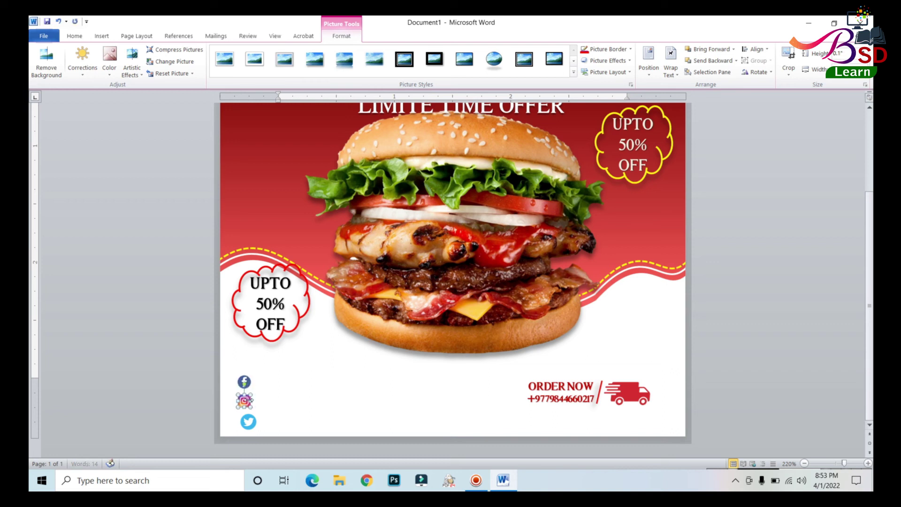
left_click(251, 422)
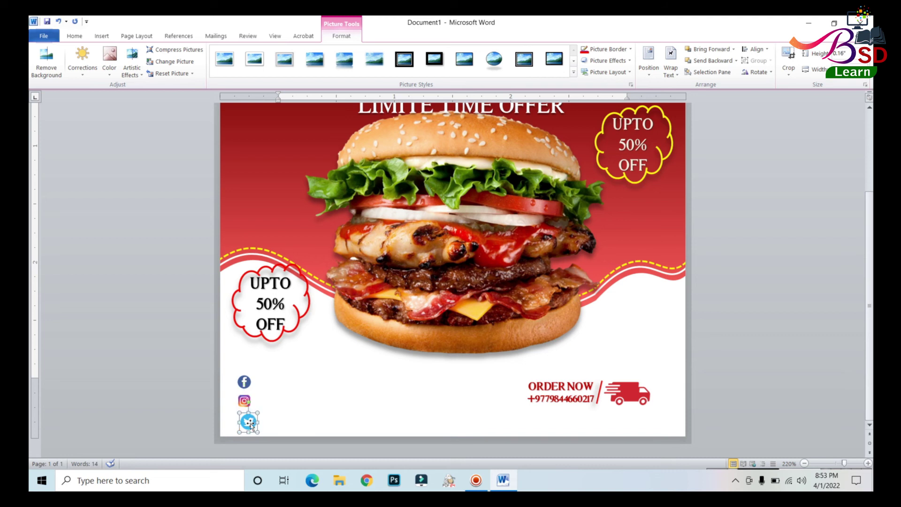
left_click_drag(250, 424, 252, 426)
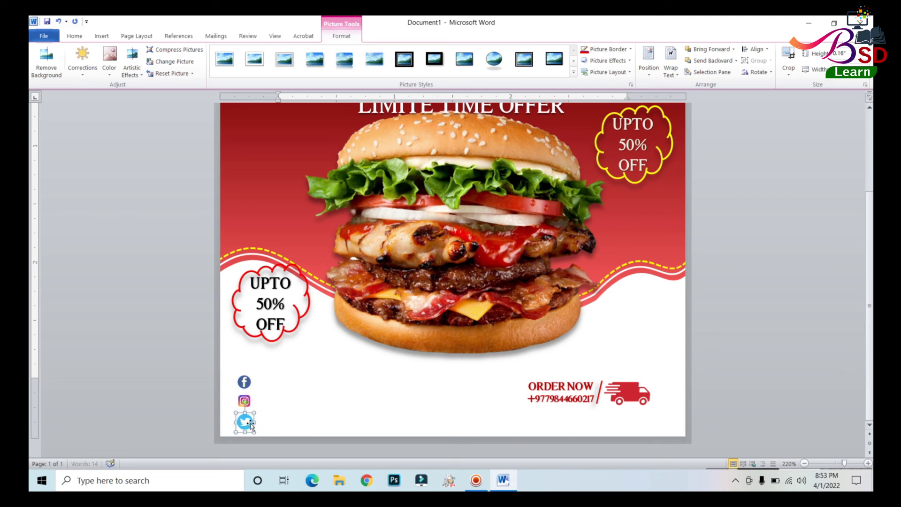
left_click(754, 296)
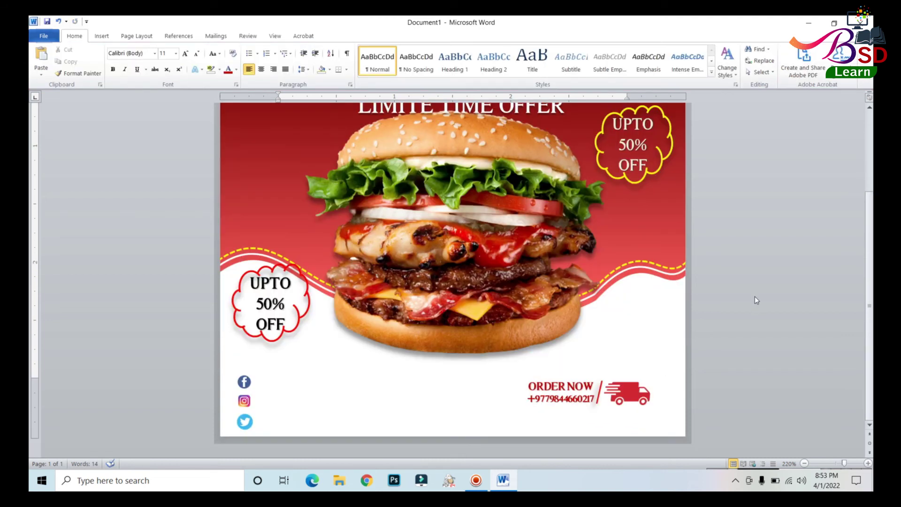
Draw a text box beside the Facebook icon
left_click(102, 36)
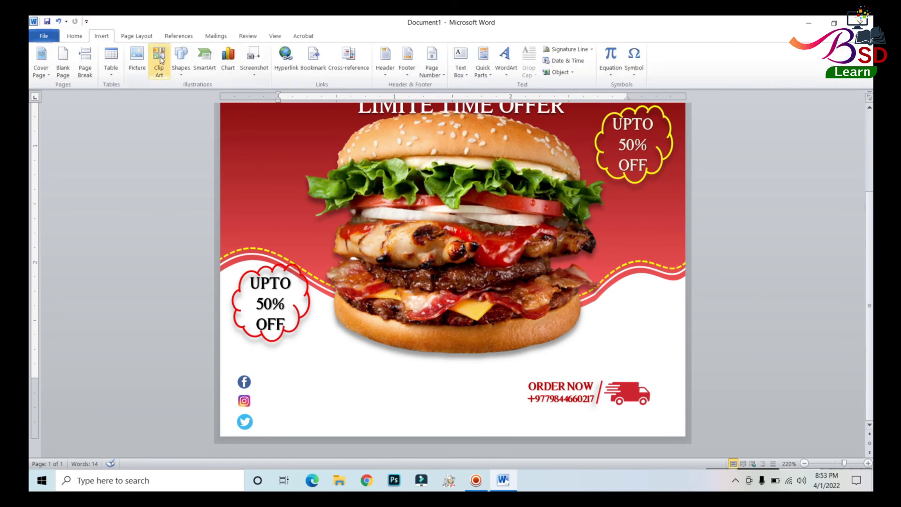
left_click(180, 56)
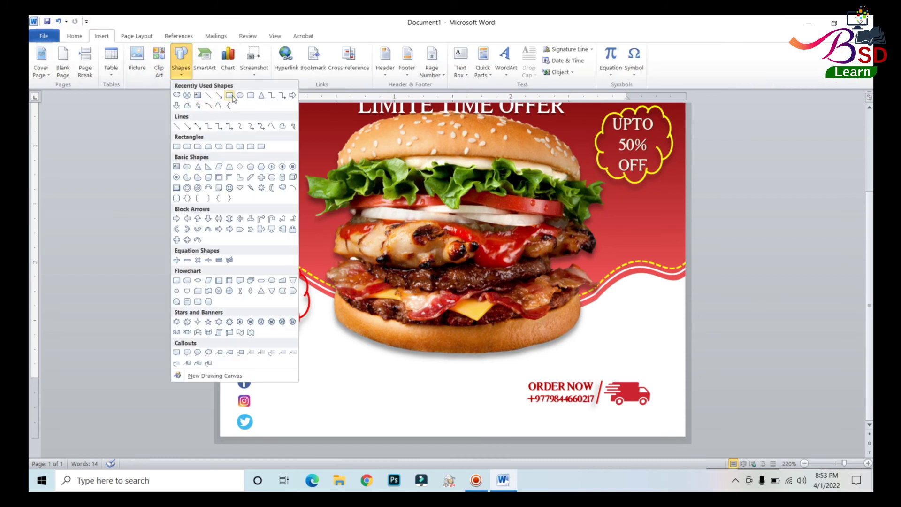
left_click(176, 166)
left_click_drag(258, 377, 367, 390)
Paste the red 'Text here' placeholder, shrink it to size 5, and make the box taller to show it
right_click(307, 384)
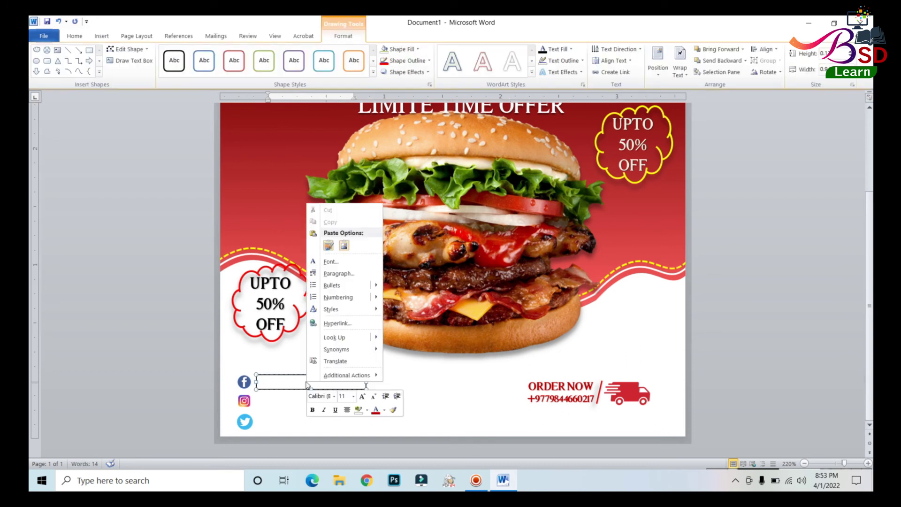
left_click(266, 383)
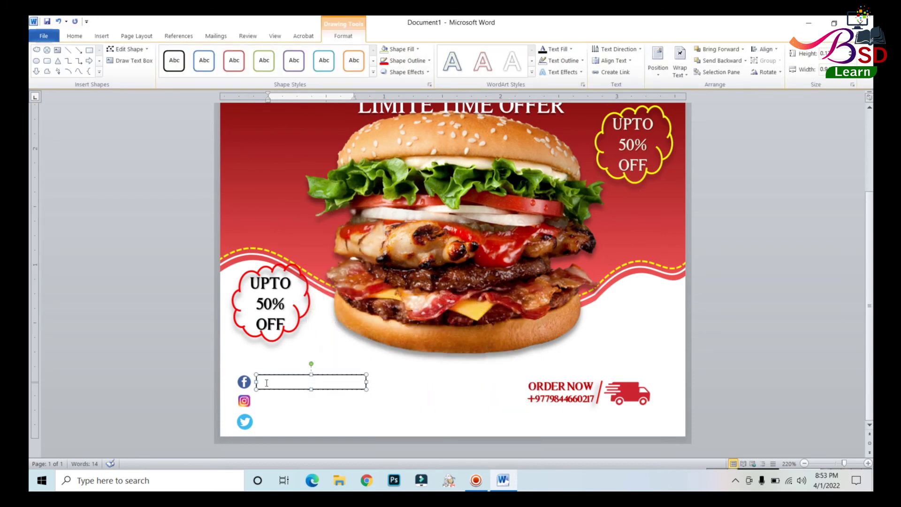
key("ctrl+v")
left_click(277, 374)
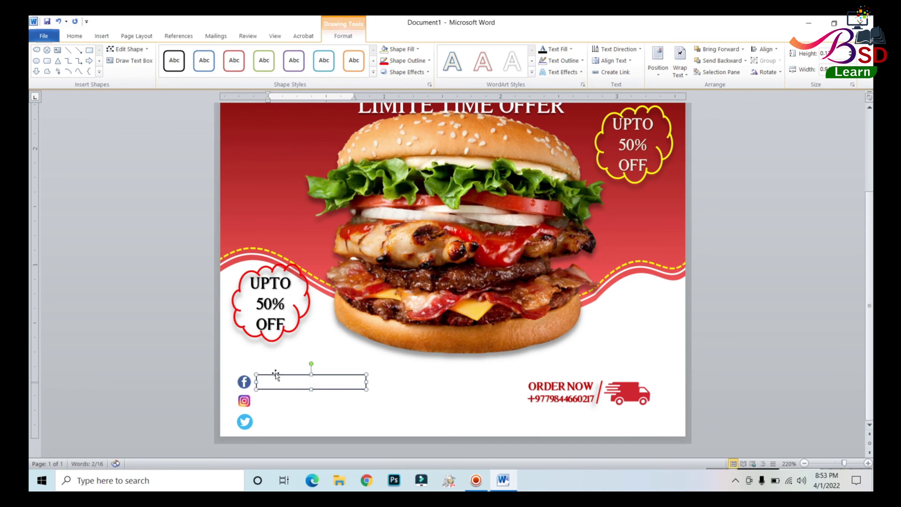
left_click(74, 36)
left_click(197, 54)
left_click(197, 54)
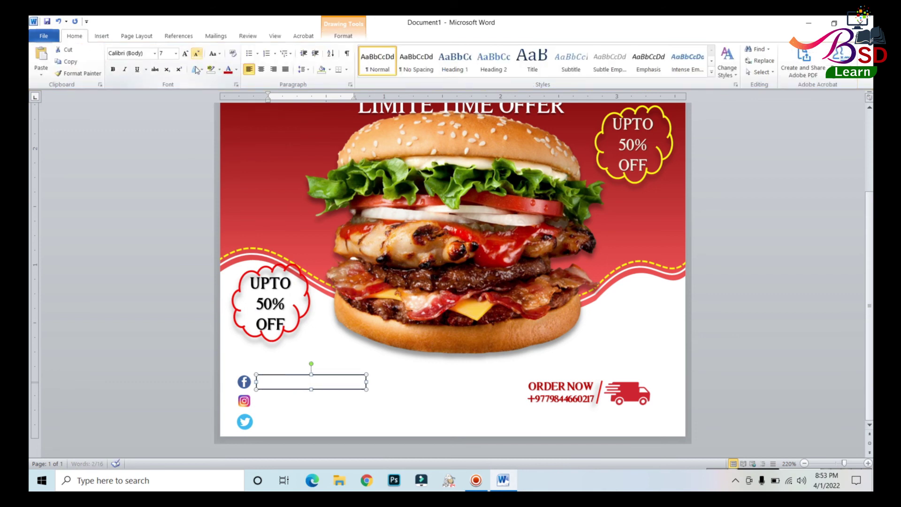
left_click_drag(311, 389, 312, 396)
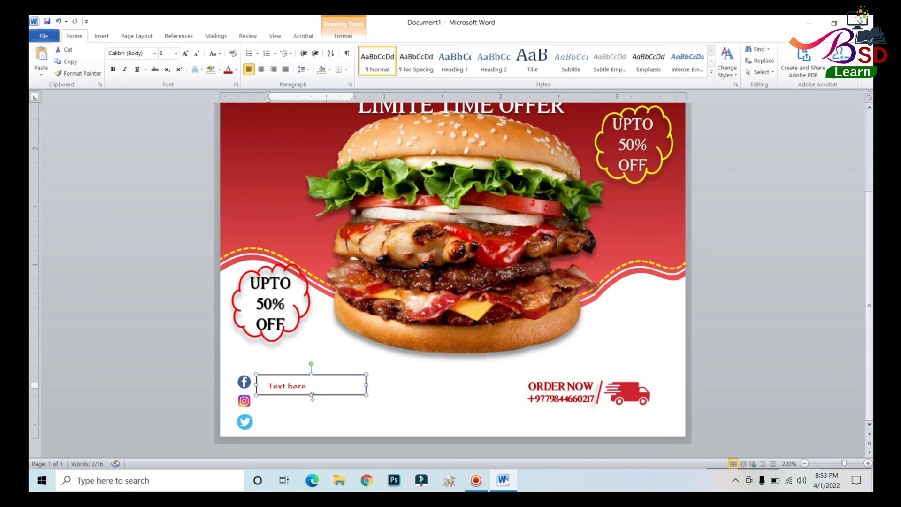
left_click(197, 55)
In Format Shape, set the label box's left, right, top and bottom internal margins to 0
right_click(307, 397)
left_click(341, 389)
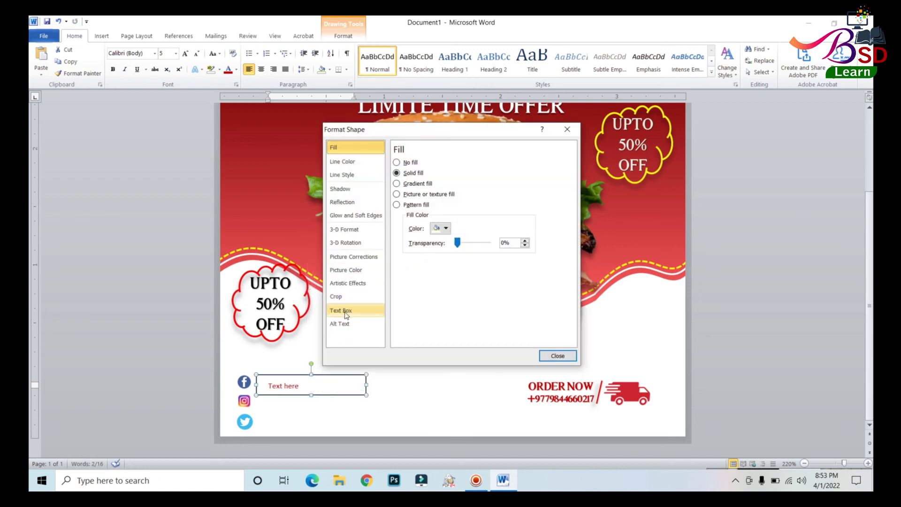
left_click(345, 312)
type("0")
key("Tab")
type("0")
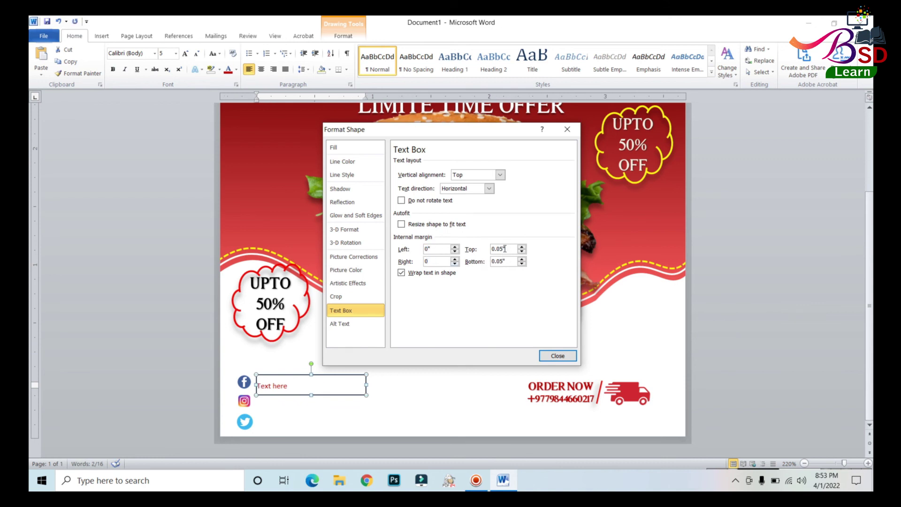
key("Tab")
type("0")
key("Tab")
type("0")
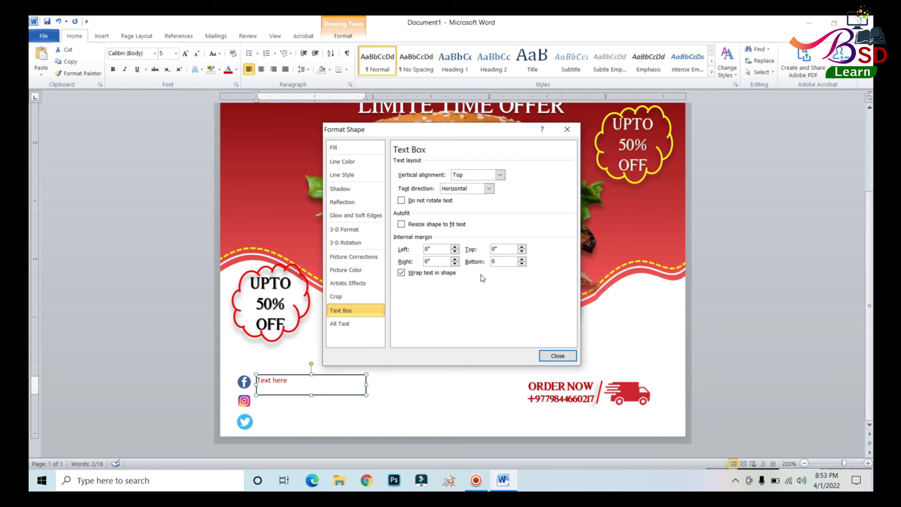
left_click(559, 356)
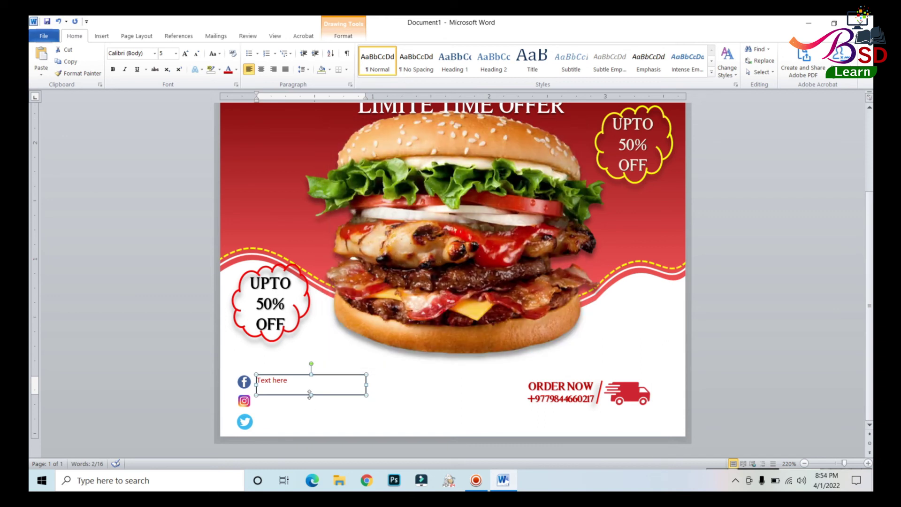
Grow the label to size 7, capitalize it as 'Text Here', and shrink its box to fit
left_click_drag(309, 395, 310, 389)
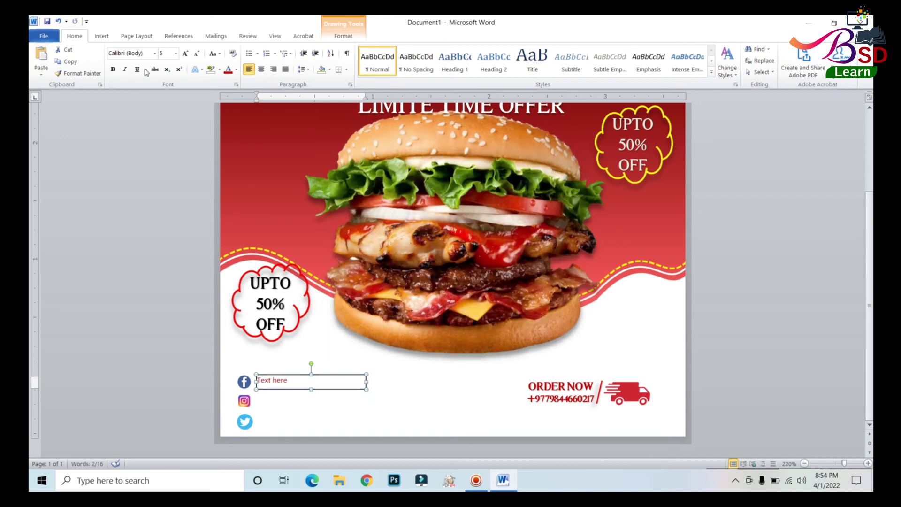
left_click(187, 54)
left_click(186, 54)
left_click(215, 53)
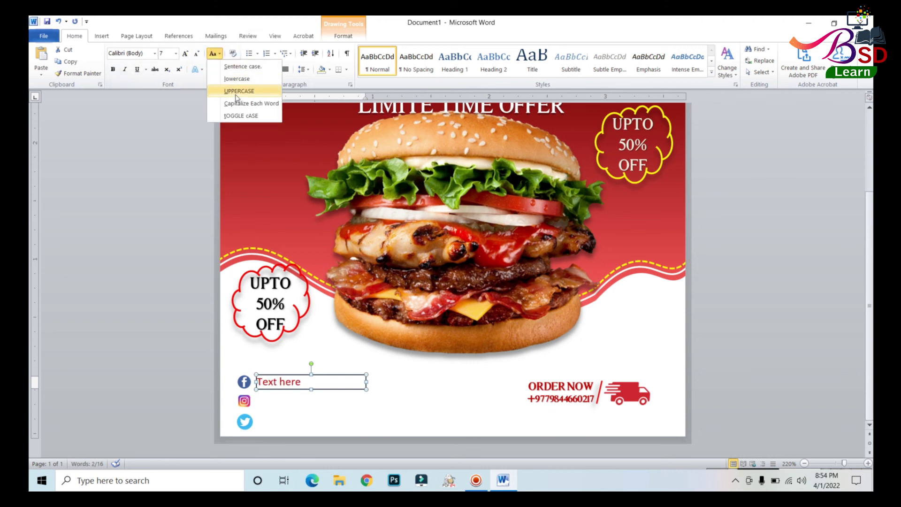
left_click(241, 105)
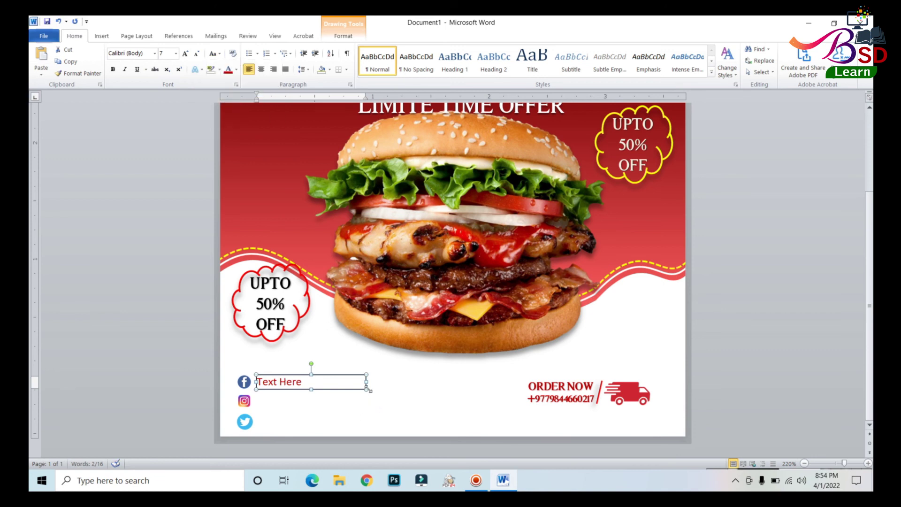
triple_click(331, 381)
left_click(311, 380)
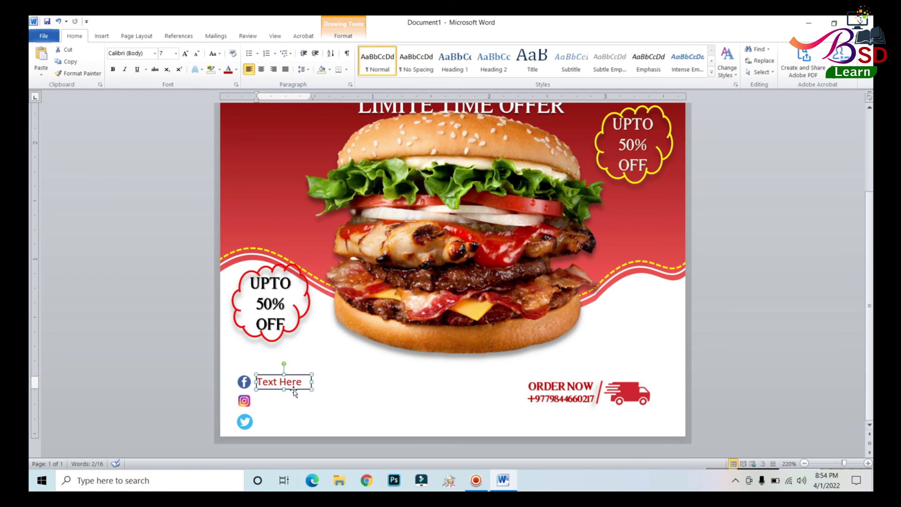
Duplicate the label twice and move one copy beside the Instagram icon
key("ctrl+d")
key("ctrl+d")
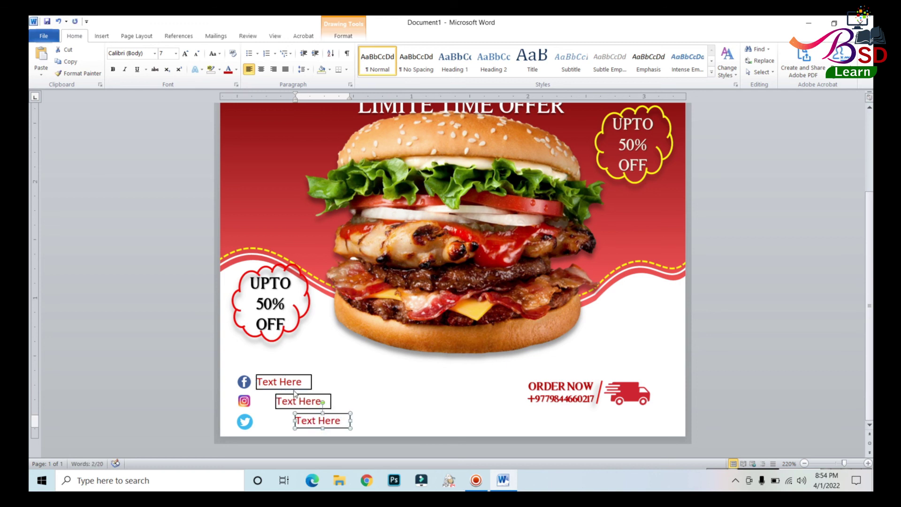
left_click(291, 396)
left_click_drag(292, 394, 272, 394)
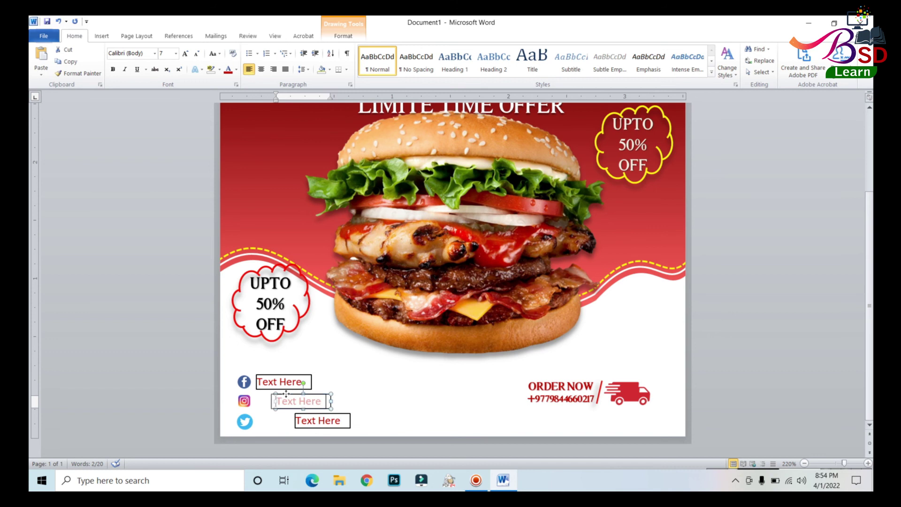
left_click(307, 413)
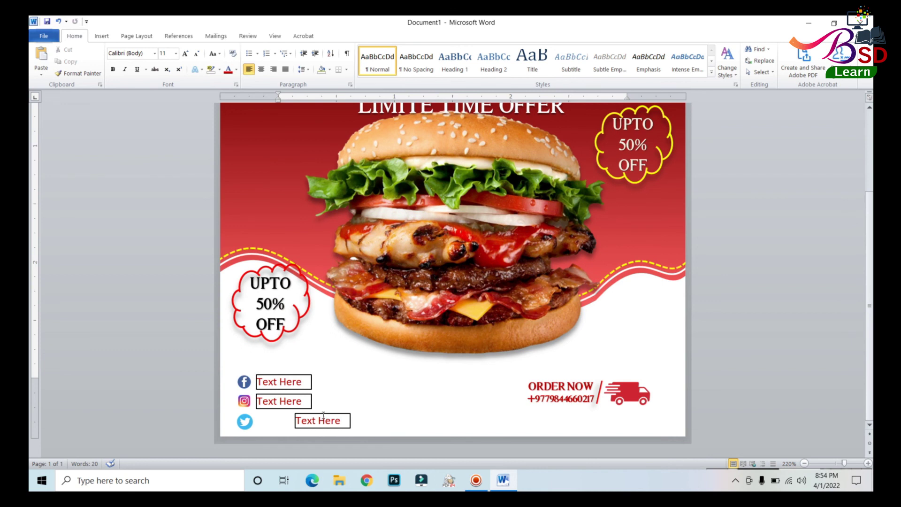
left_click(324, 415)
Line the third label up beside the Twitter icon and set its box to No Outline
left_click_drag(319, 415, 269, 413)
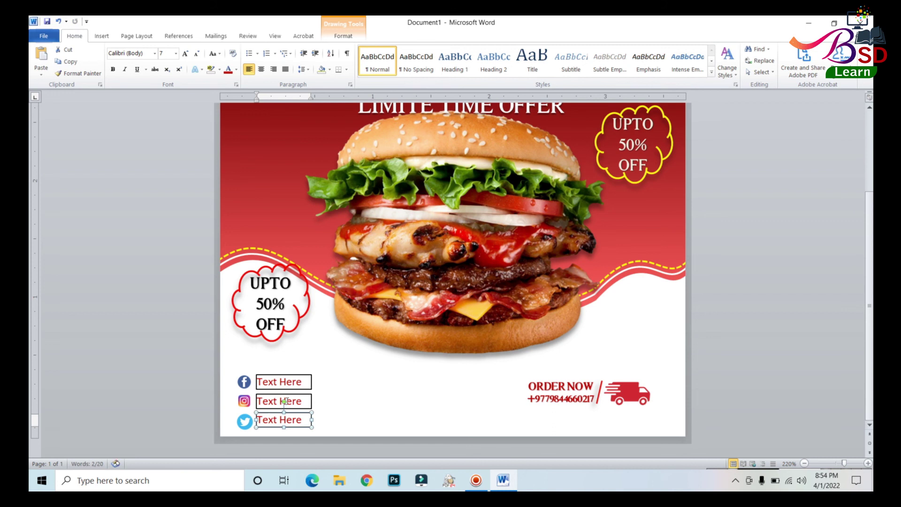
left_click(343, 35)
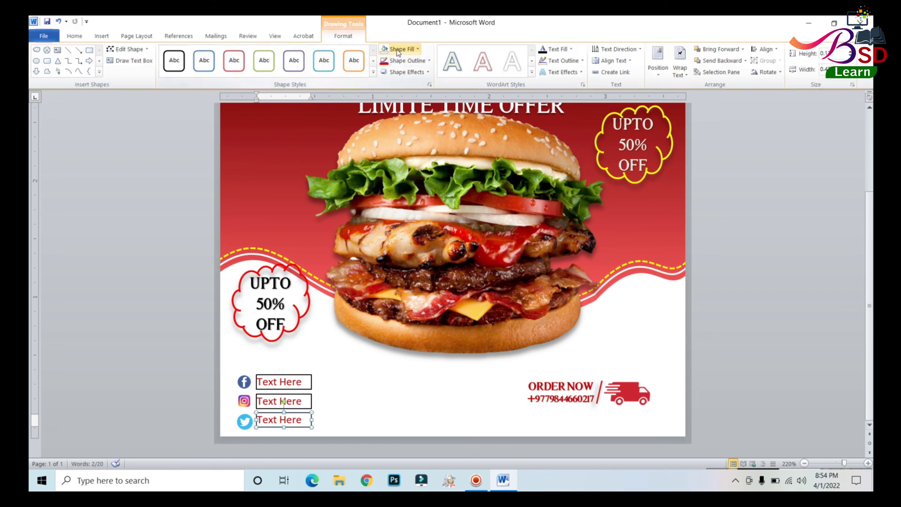
left_click(398, 49)
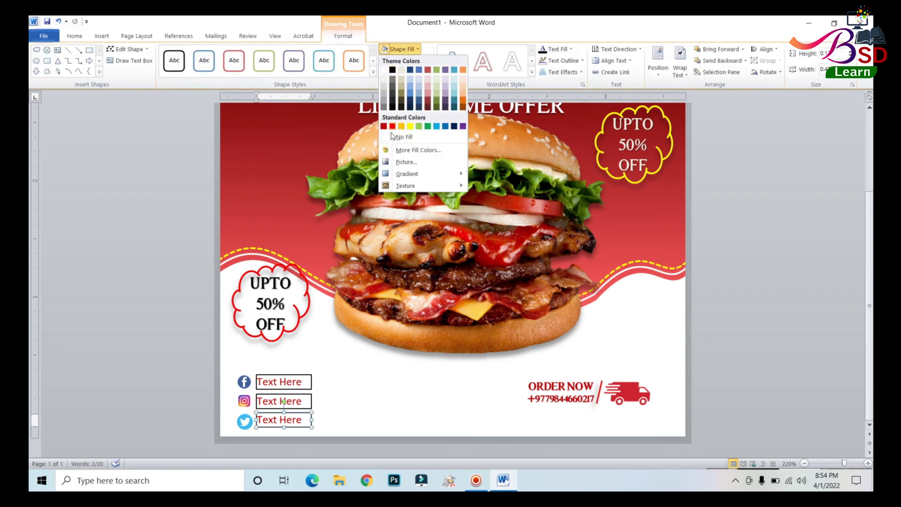
left_click(407, 61)
left_click(401, 150)
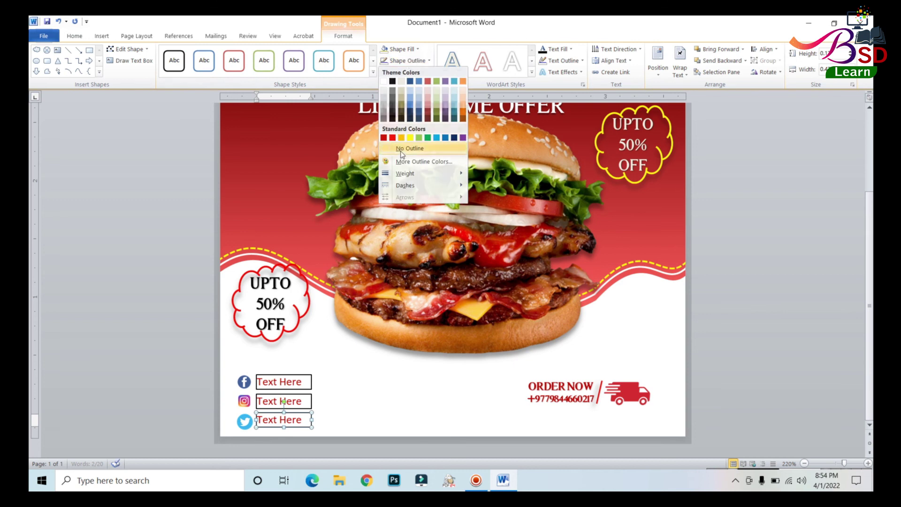
Select the Facebook label box for outline removal, then the Instagram label box
left_click(310, 373)
scroll(303, 371, "down", 3)
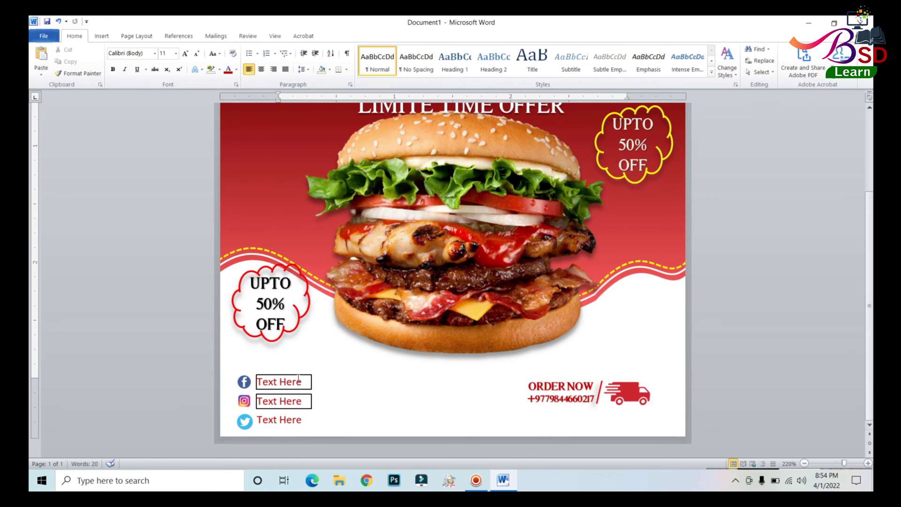
left_click(297, 374)
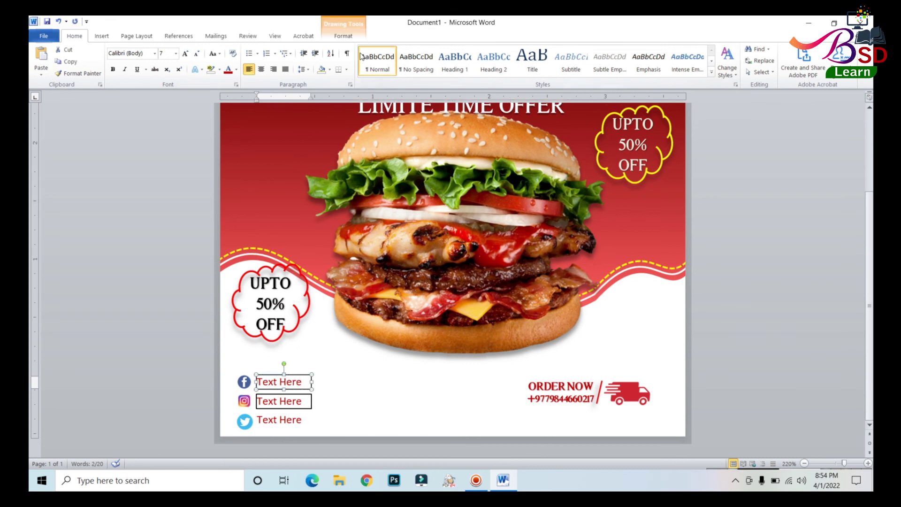
left_click(343, 35)
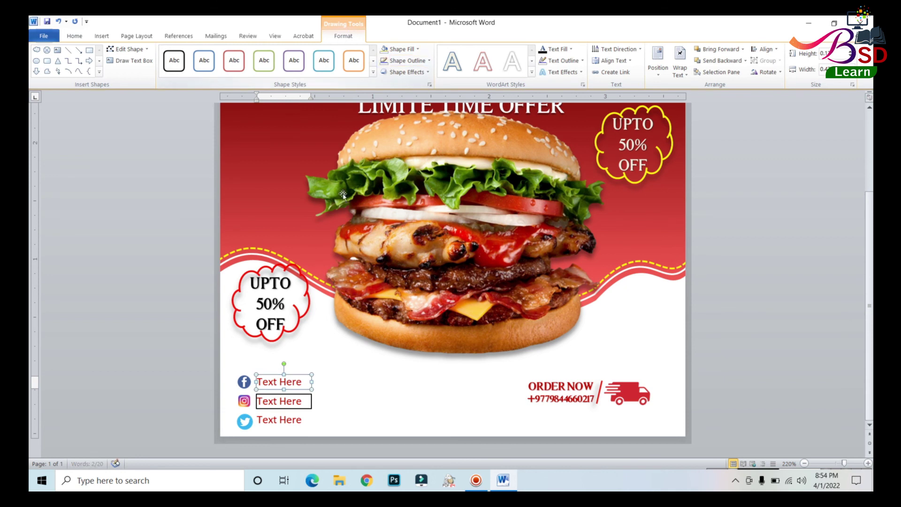
left_click(303, 398)
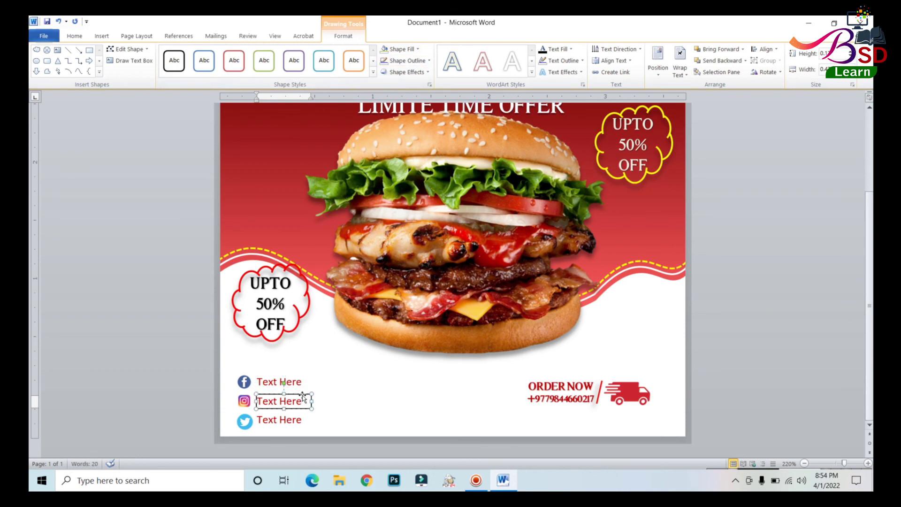
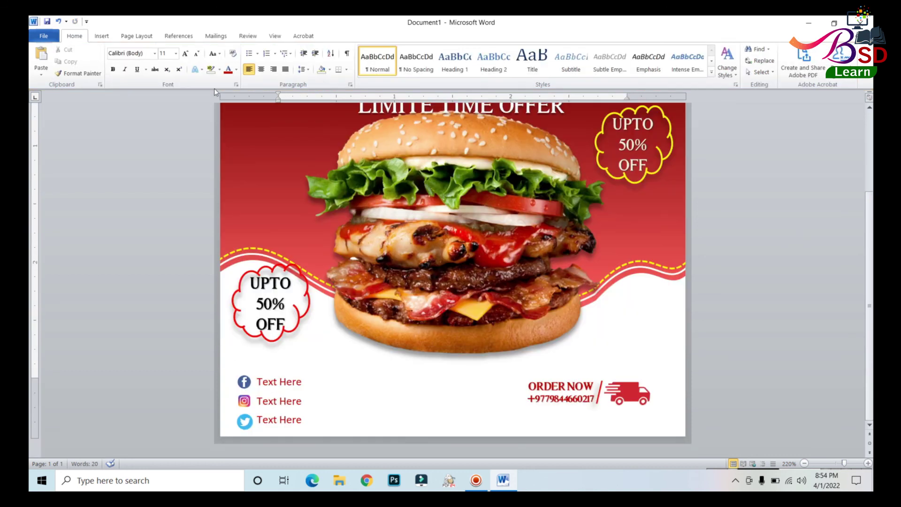
Draw a block-arc half-round shape at the bottom centre of the flyer
left_click(101, 35)
left_click(180, 61)
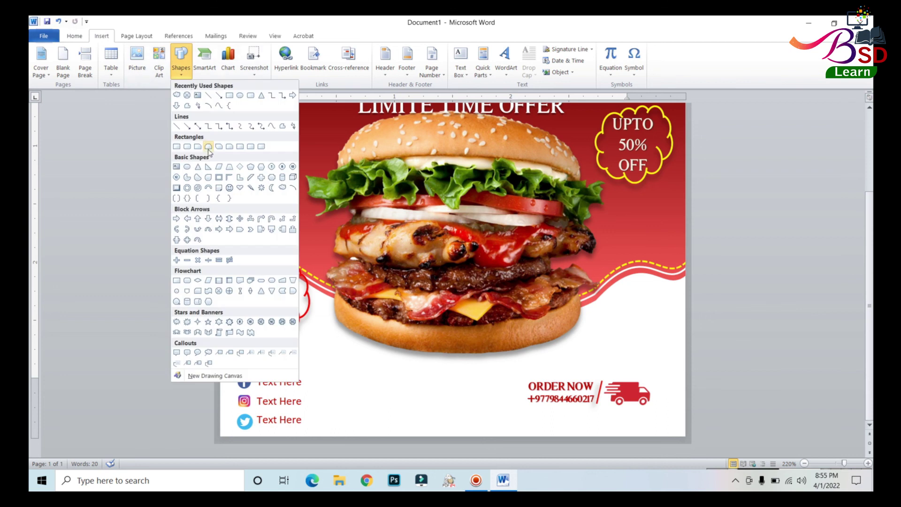
left_click(186, 166)
mouse_move(386, 416)
left_mouse_down()
mouse_move(499, 449)
mouse_move(478, 437)
left_mouse_up()
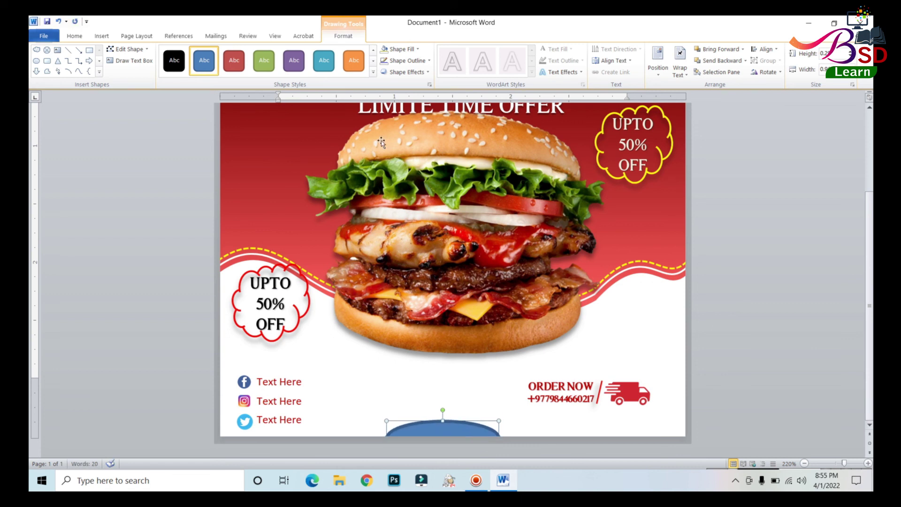
Give the half-round shape a dark red fill and a solid yellow outline
left_click(396, 66)
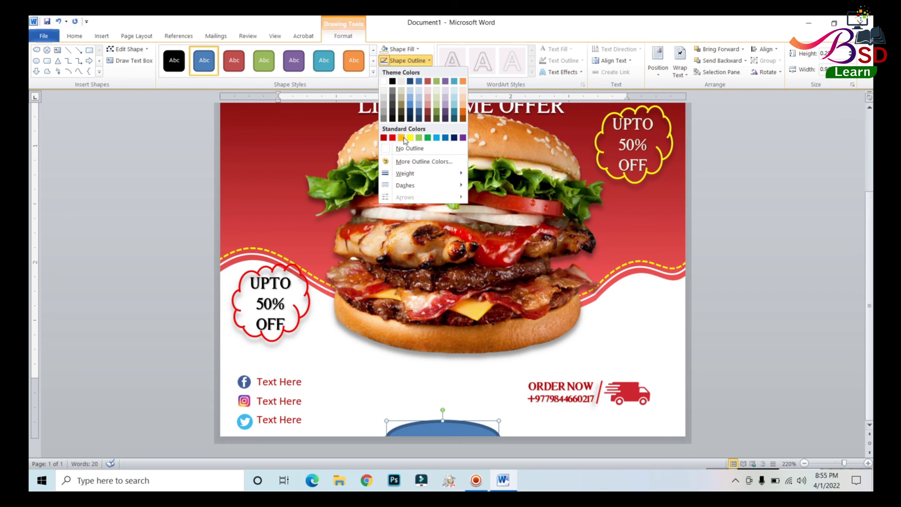
left_click(401, 138)
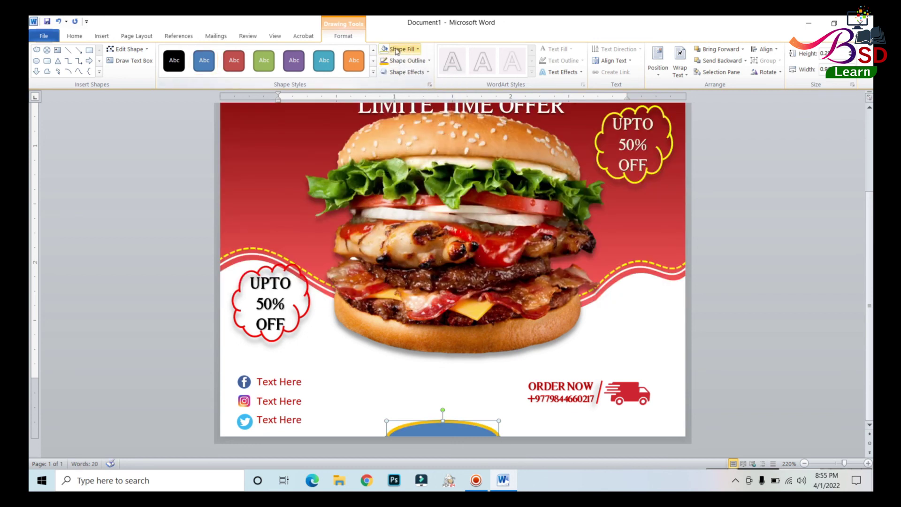
left_click(396, 49)
left_click(384, 125)
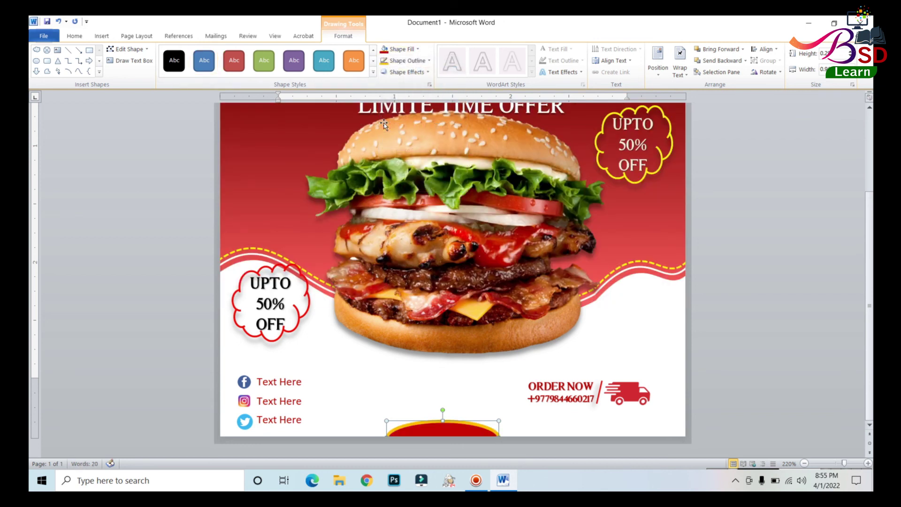
left_click(406, 61)
mouse_move(421, 184)
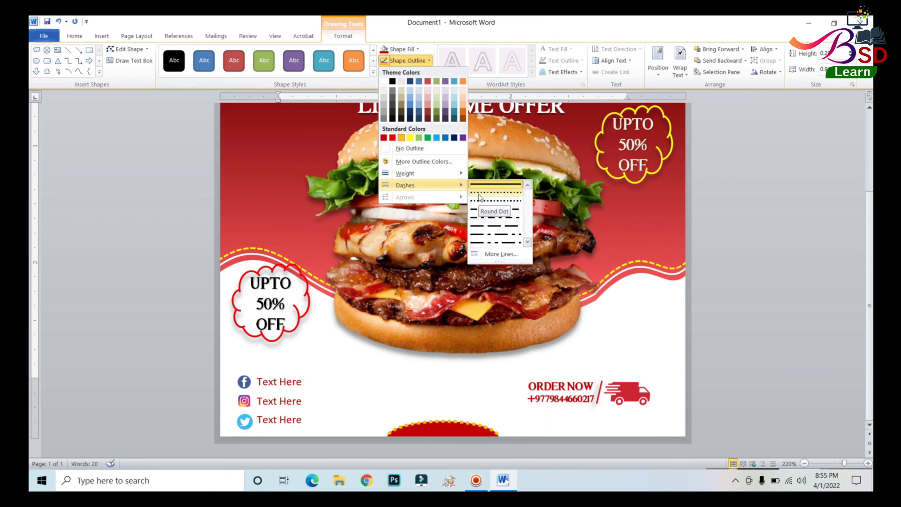
left_click(495, 185)
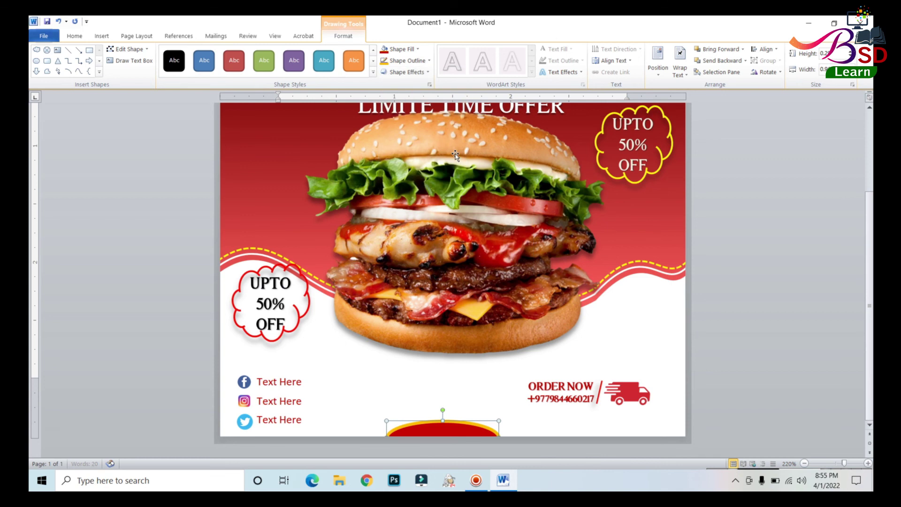
left_click(406, 61)
mouse_move(415, 173)
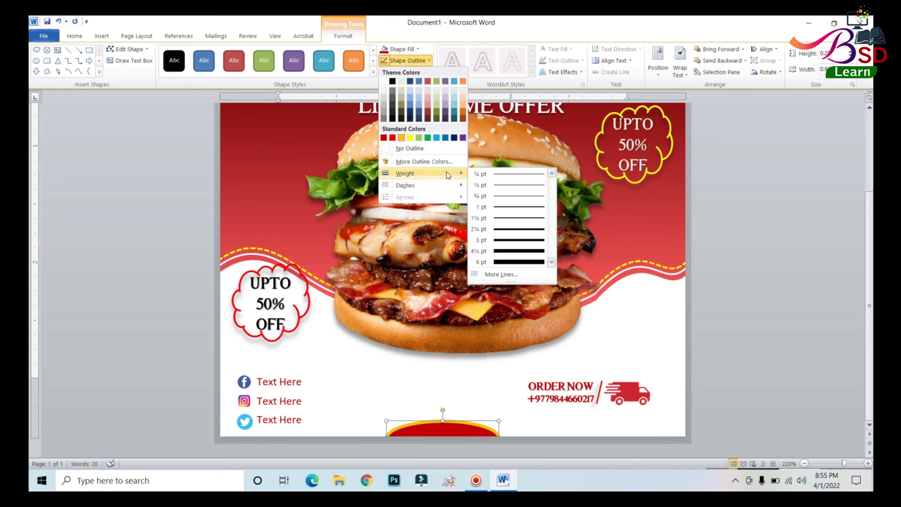
Set the shape's outline weight to 1½ pt and review the flyer
left_click(502, 216)
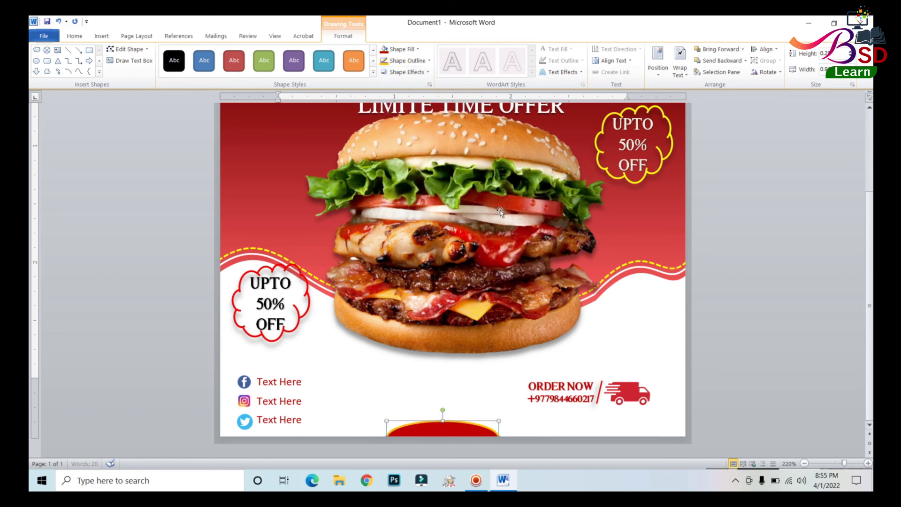
left_click(795, 354)
scroll(795, 354, "up", 2)
scroll(732, 310, "down", 2, "ctrl")
scroll(704, 303, "down", 2, "ctrl")
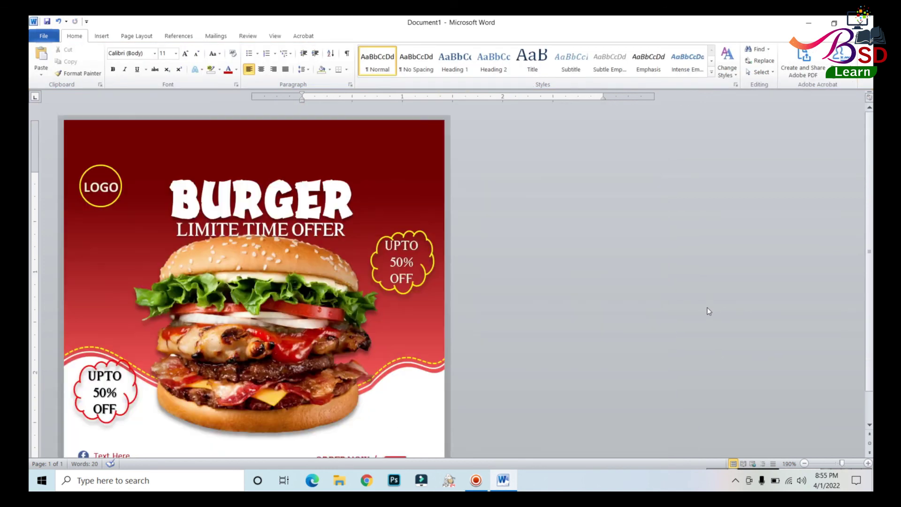
scroll(691, 297, "down", 1, "ctrl")
scroll(610, 258, "down", 2, "ctrl")
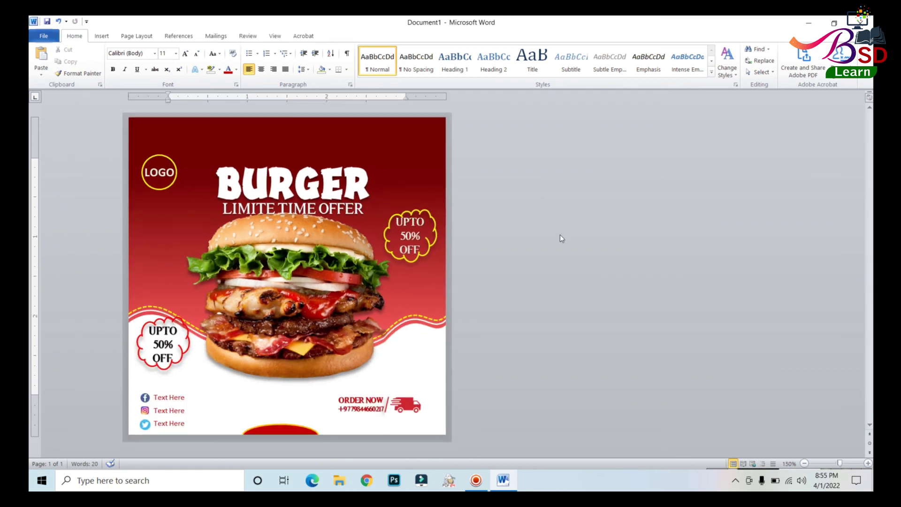
left_click(505, 488)
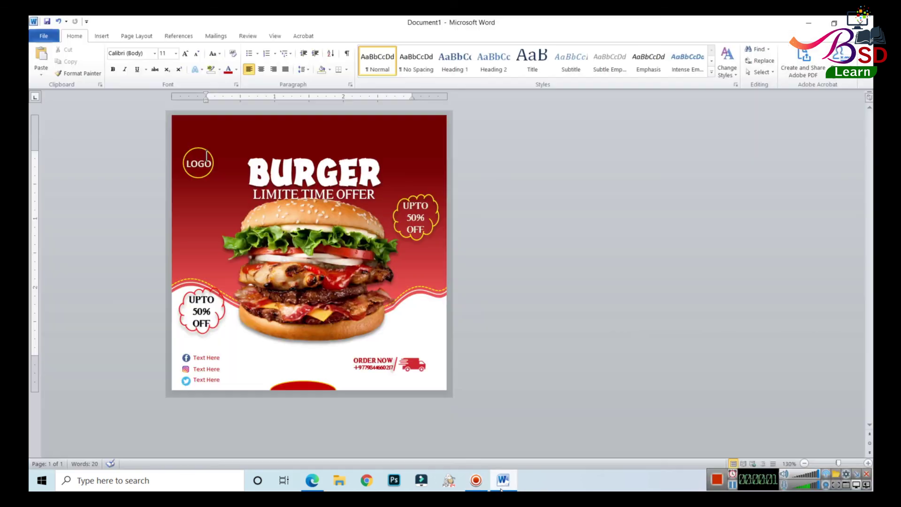
Nudge the BURGER and LIMITE TIME OFFER text boxes upward
left_click(280, 151)
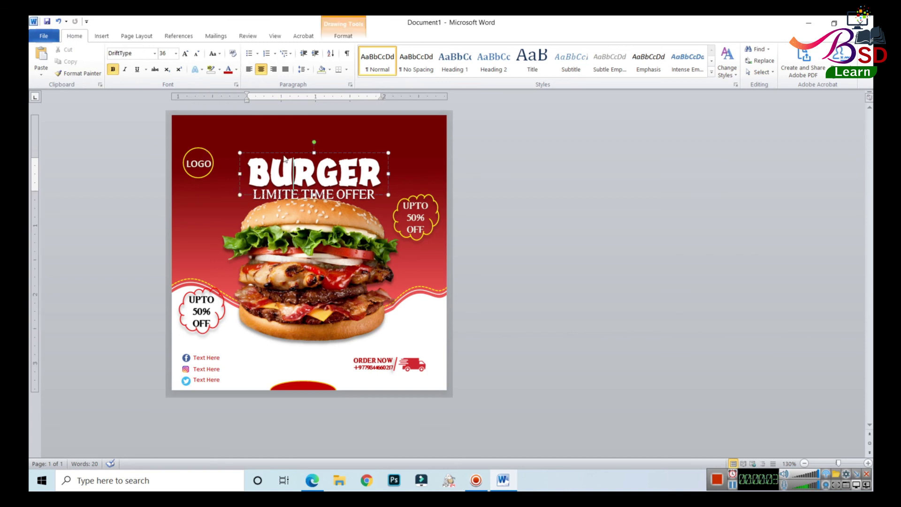
key("Up")
key("Up")
key("Up")
key("Up")
key("Up")
key("Up")
key("Up")
key("Up")
key("Up")
key("Up")
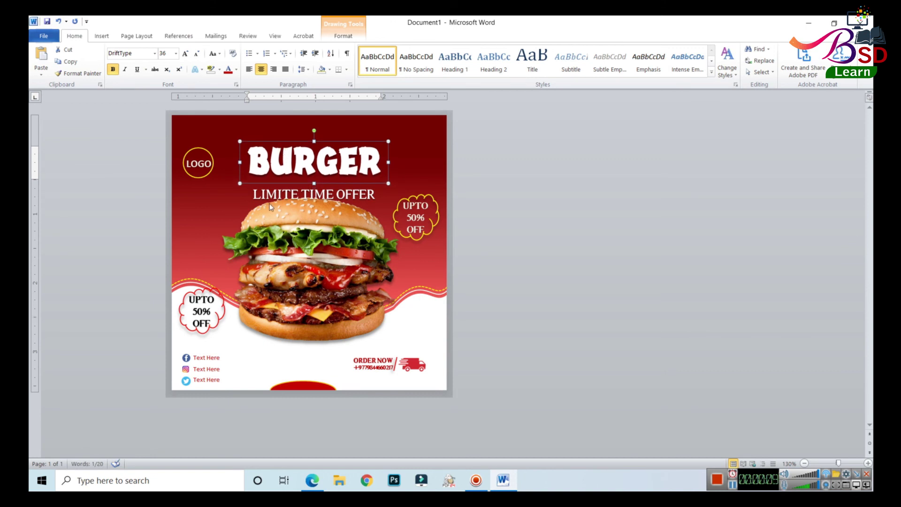
left_click(268, 191)
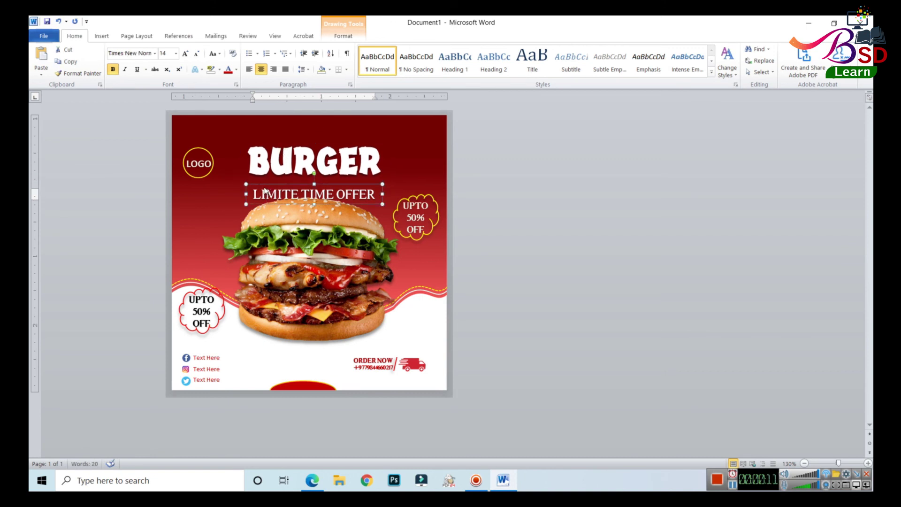
key("Up")
key("Up")
key("Up")
key("Up")
key("Up")
key("Up")
key("Up")
key("Up")
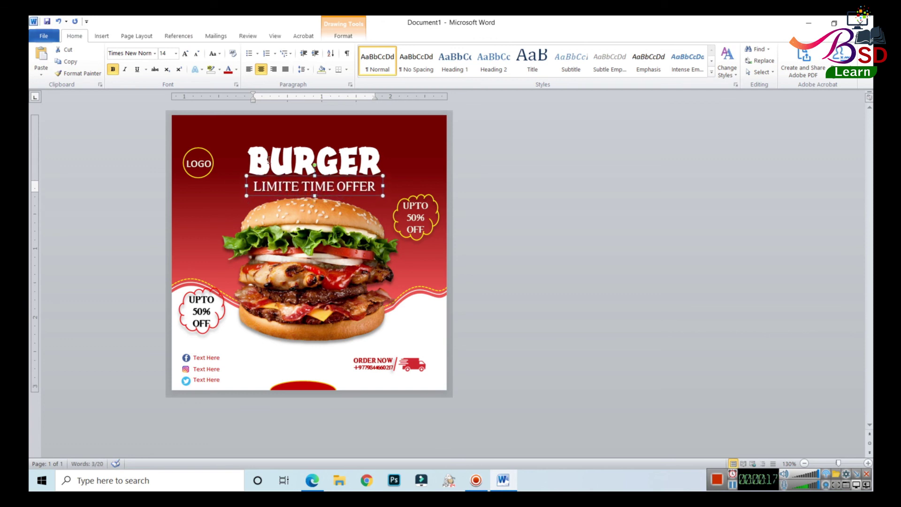
Enlarge the BURGER heading to 48 pt and move it higher on the flyer
left_click(282, 146)
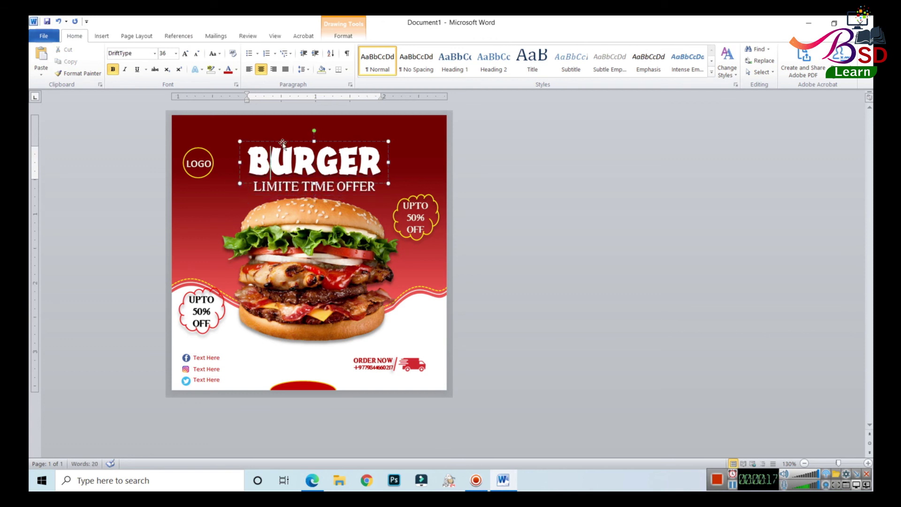
left_click(187, 54)
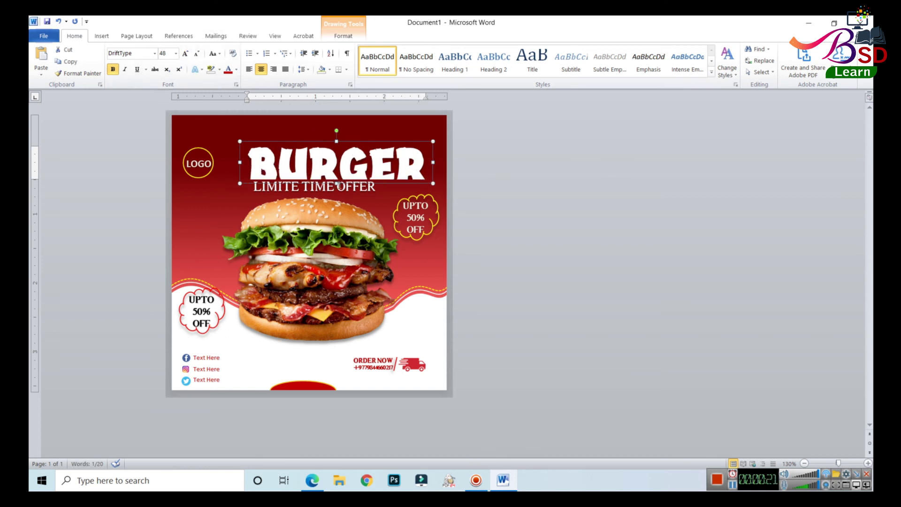
left_click_drag(336, 183, 335, 189)
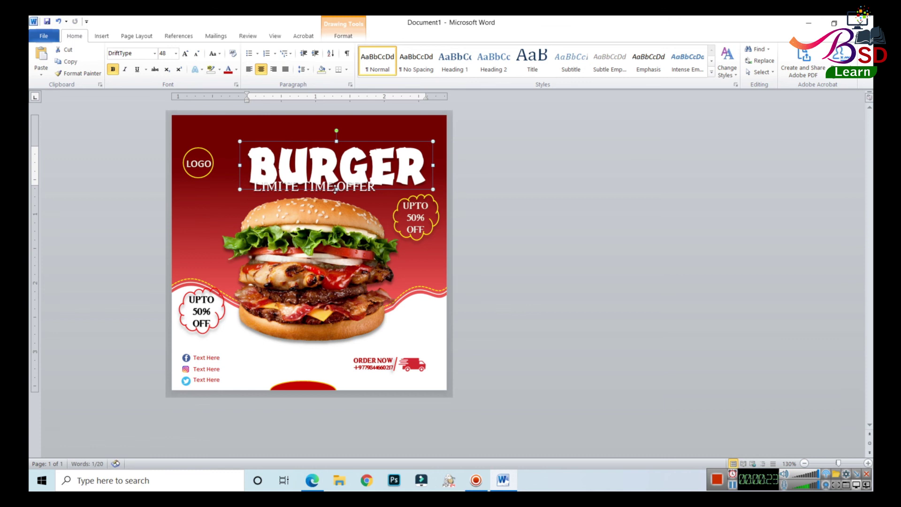
key("Left")
key("Left")
key("Left")
key("Left")
key("Left")
key("Left")
key("Left")
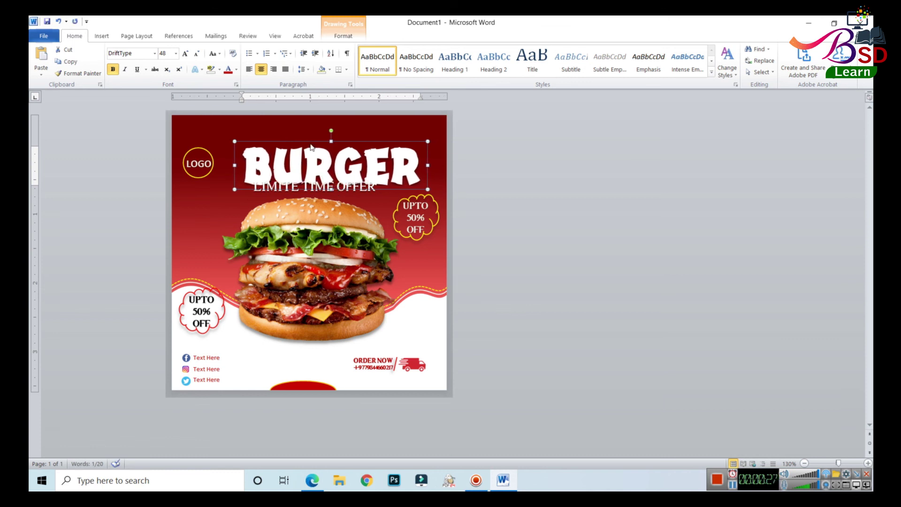
left_click_drag(309, 141, 298, 132)
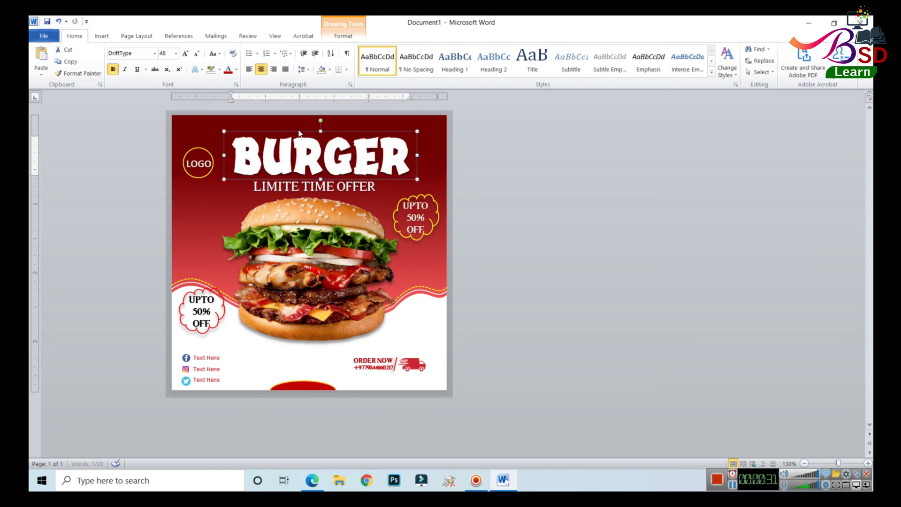
left_click(558, 204)
Save the flyer to the Desktop as BGR.pdf
left_click(47, 21)
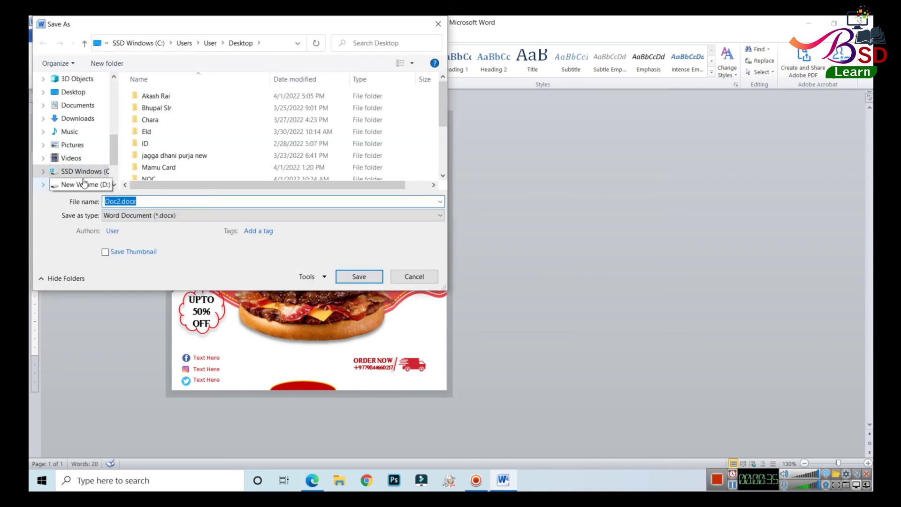
left_click(73, 92)
type("BGR")
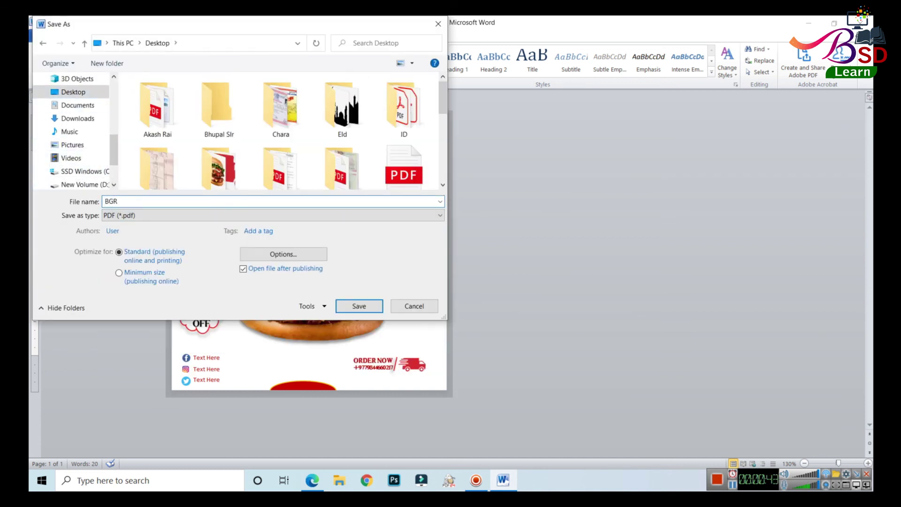
left_click(370, 308)
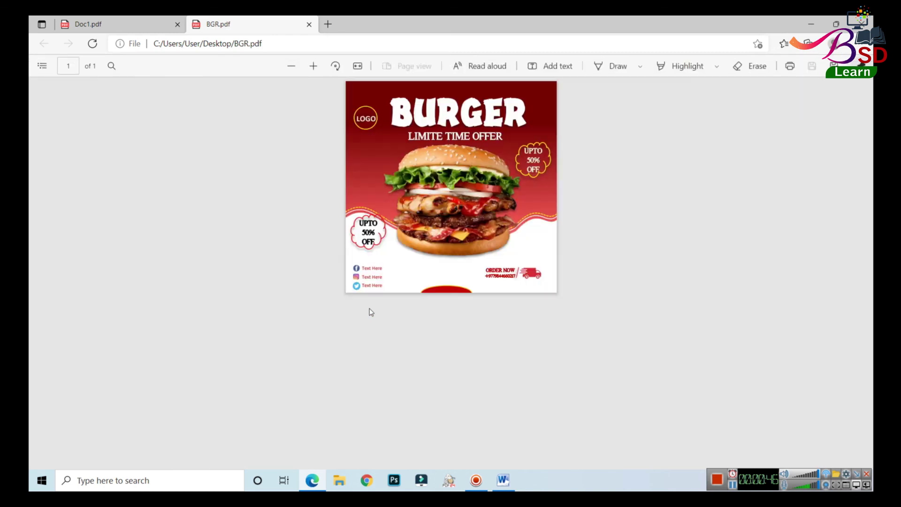